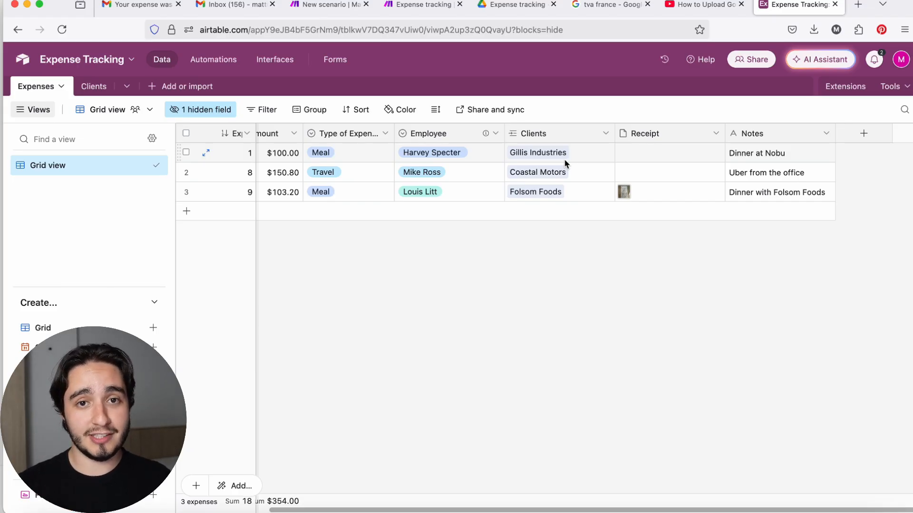
Open the Make scenario and set the subject of the new phone email to "Dinner with Folsom Foods"
click(346, 13)
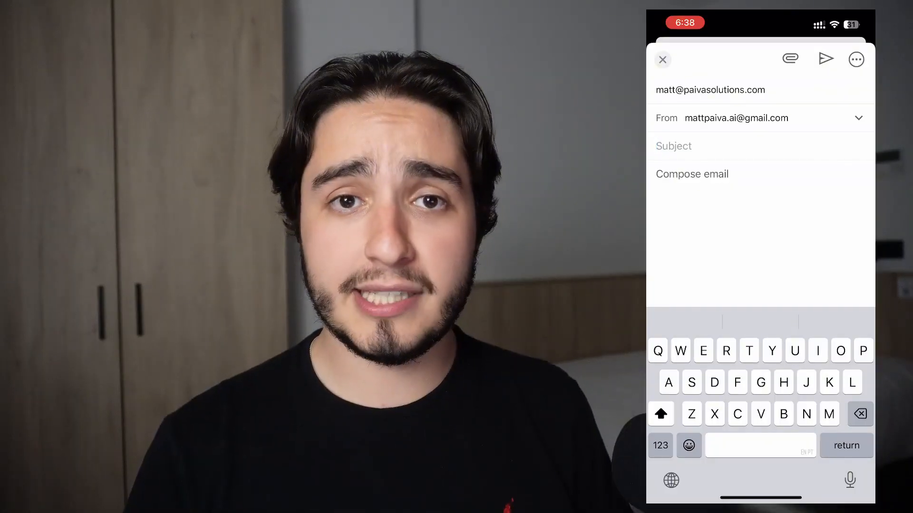
click(666, 146)
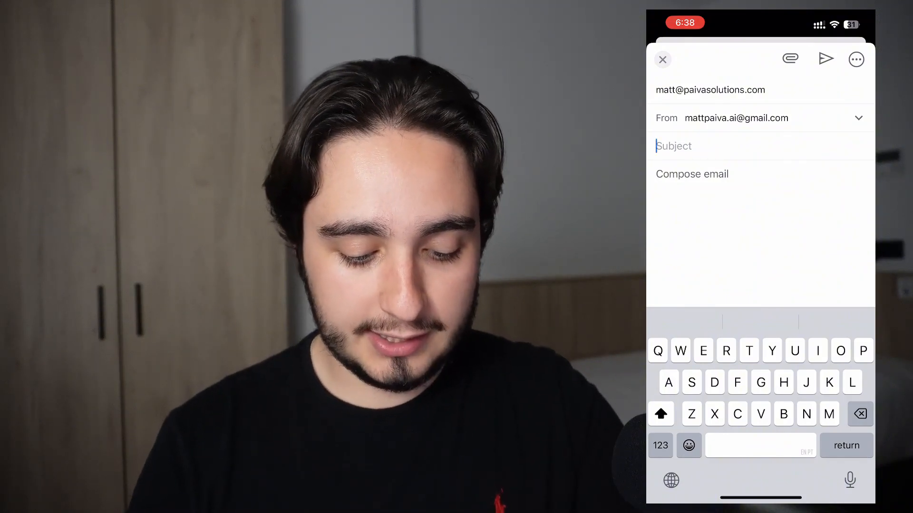
text(Dinner)
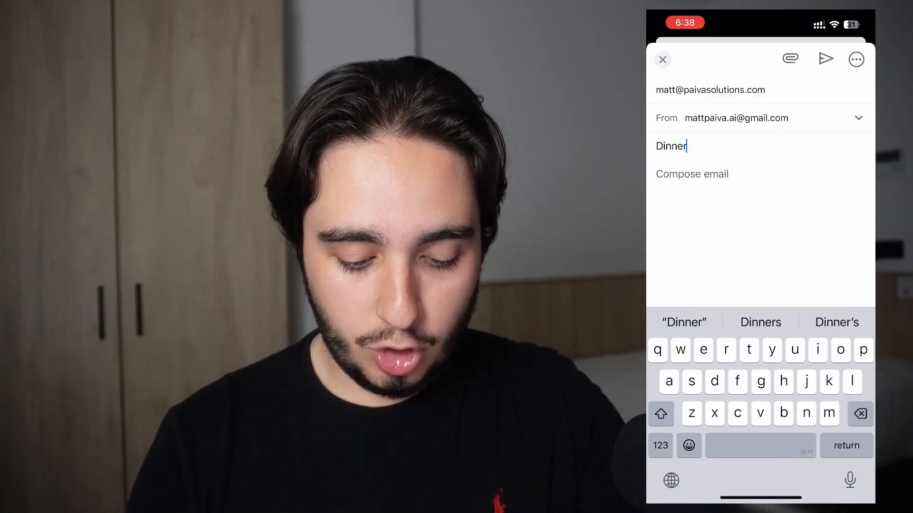
text( with folsom )
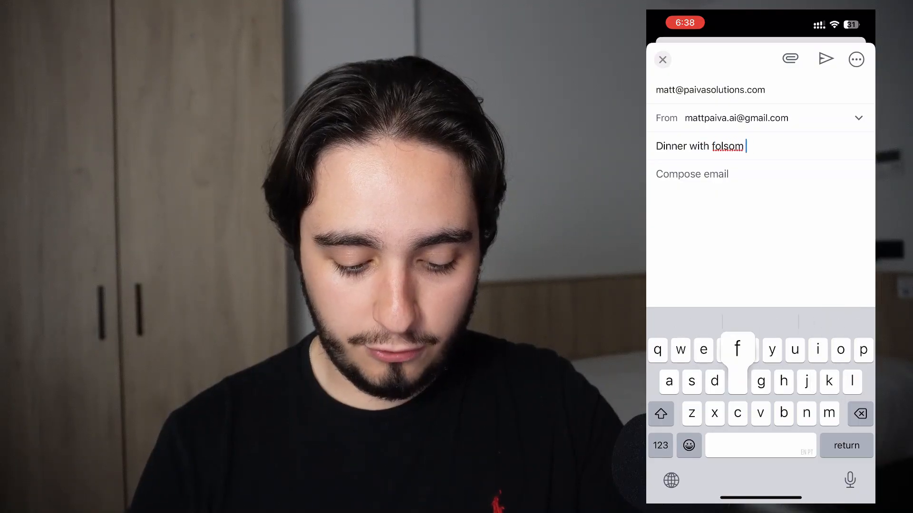
text(foods)
key(Return)
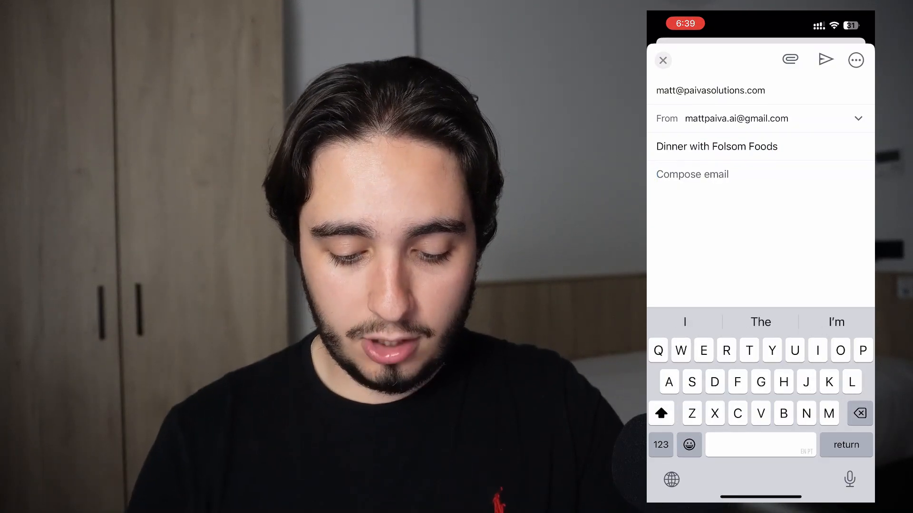
Attach a newly taken photo of the restaurant receipt to the email and send it
click(790, 59)
click(693, 118)
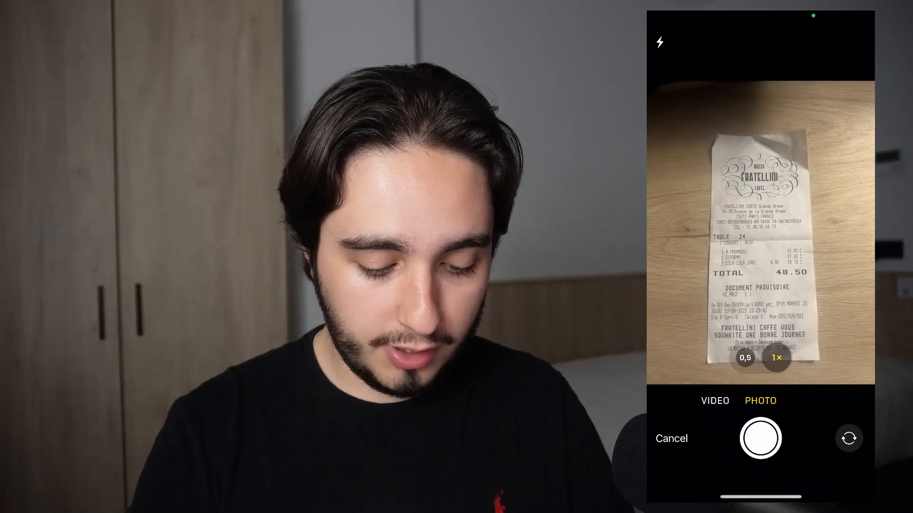
click(760, 438)
click(841, 460)
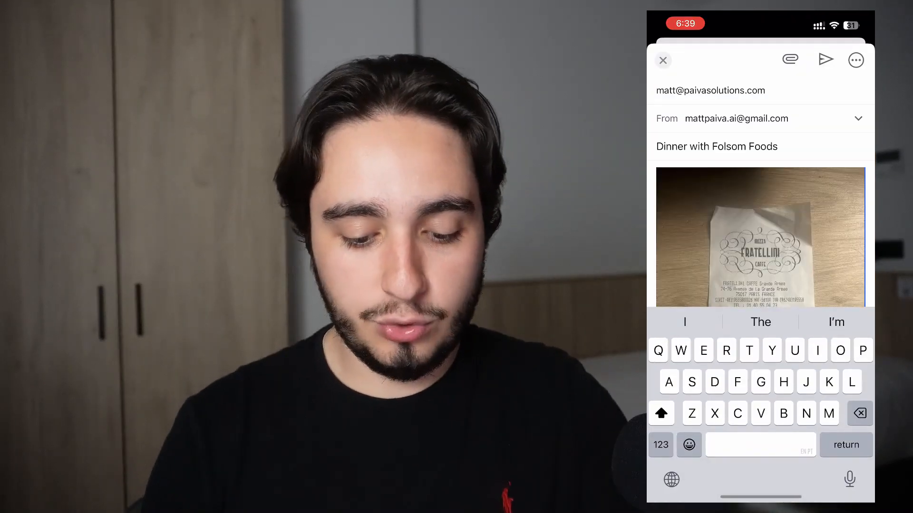
click(826, 59)
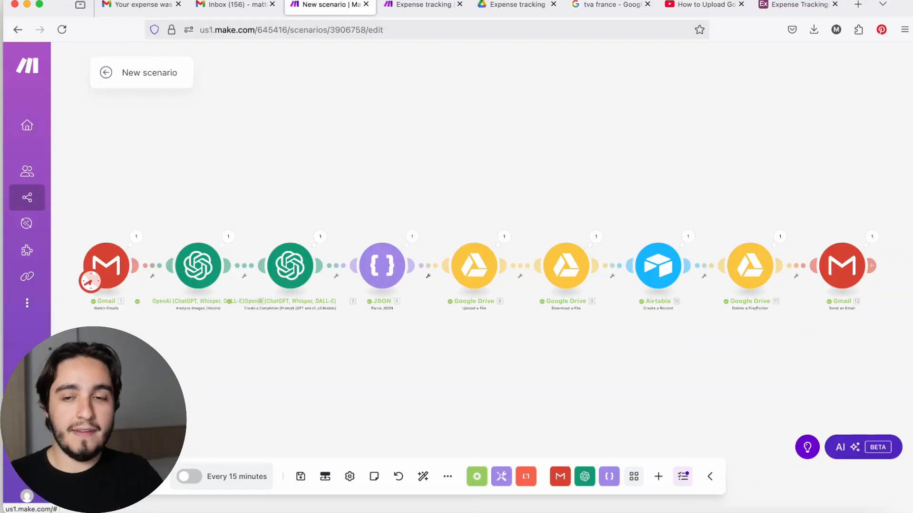
Run the Make scenario once and switch to the Expense Tracking base in Airtable
click(126, 477)
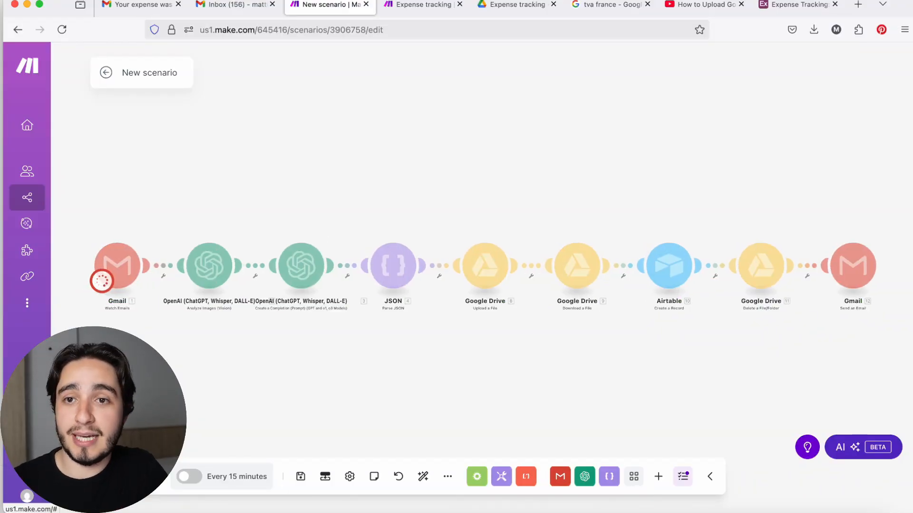
click(766, 7)
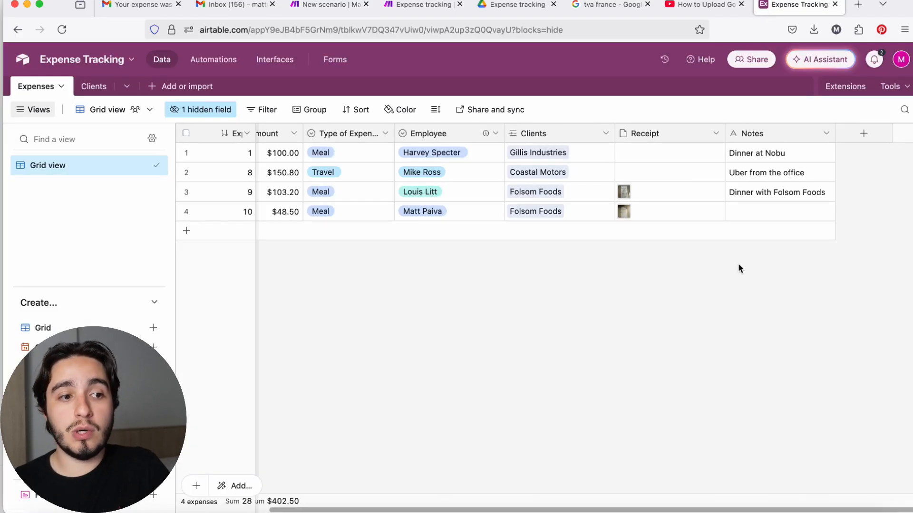
Review the newest expense's fields and receipt image, and its confirmation email in Gmail
scroll(352, 238, left, 3)
scroll(352, 238, left, 2)
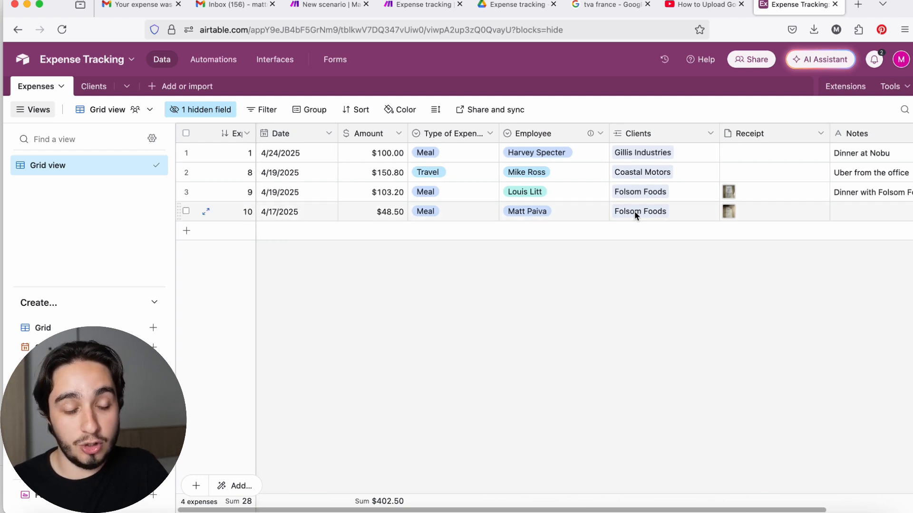
click(726, 212)
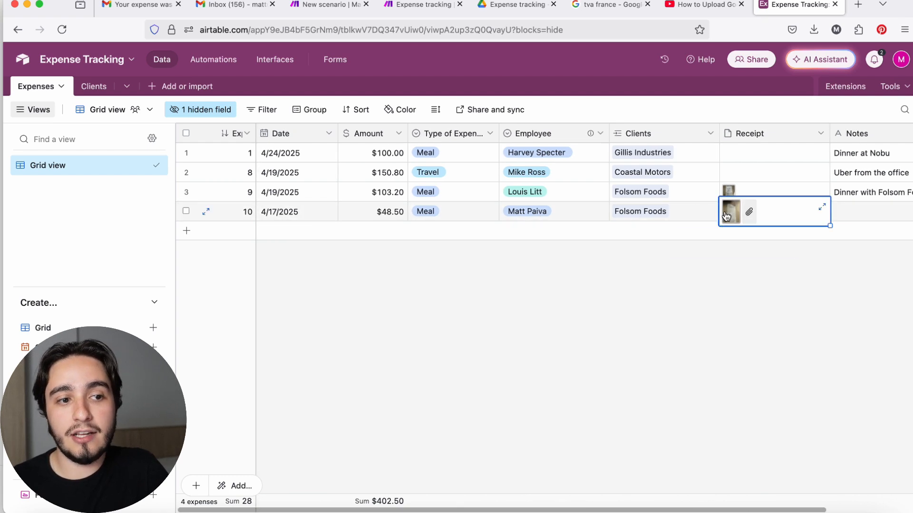
click(725, 213)
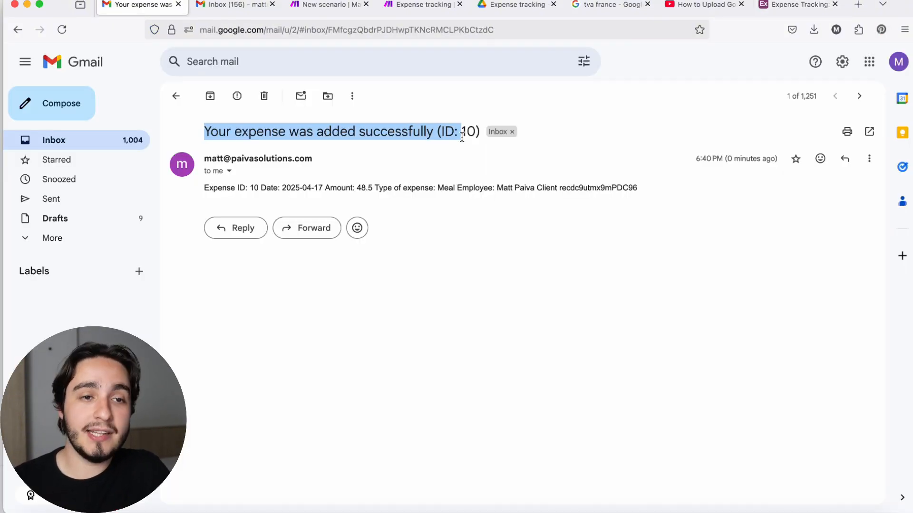
click(301, 131)
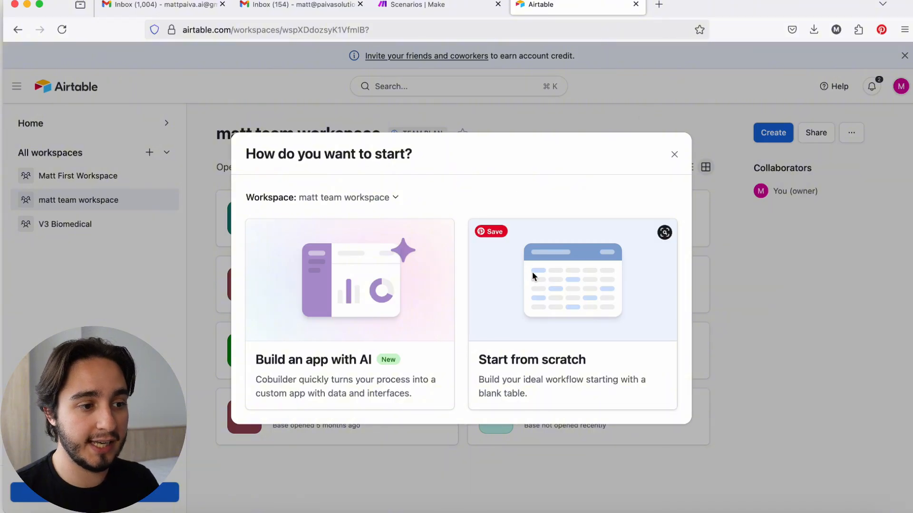
Create a new Airtable base from scratch in the team workspace and close the AI Assistant
click(560, 376)
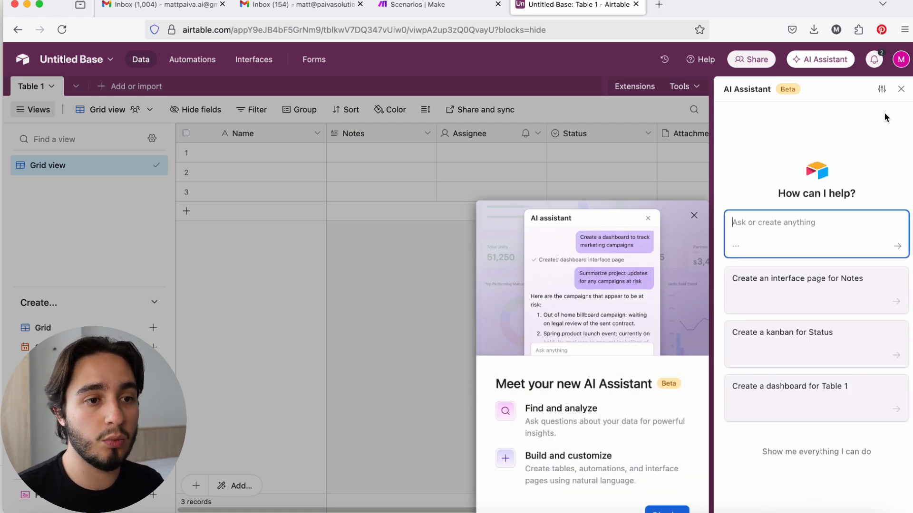
click(900, 89)
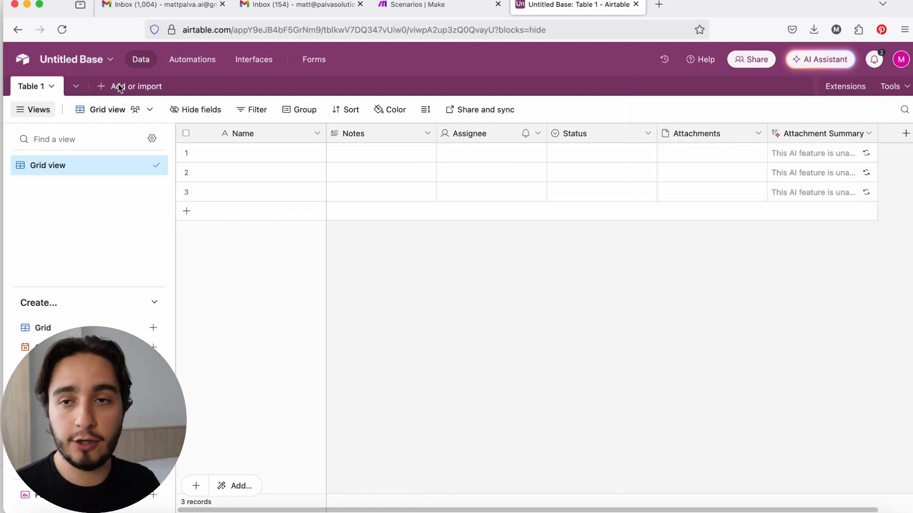
click(120, 87)
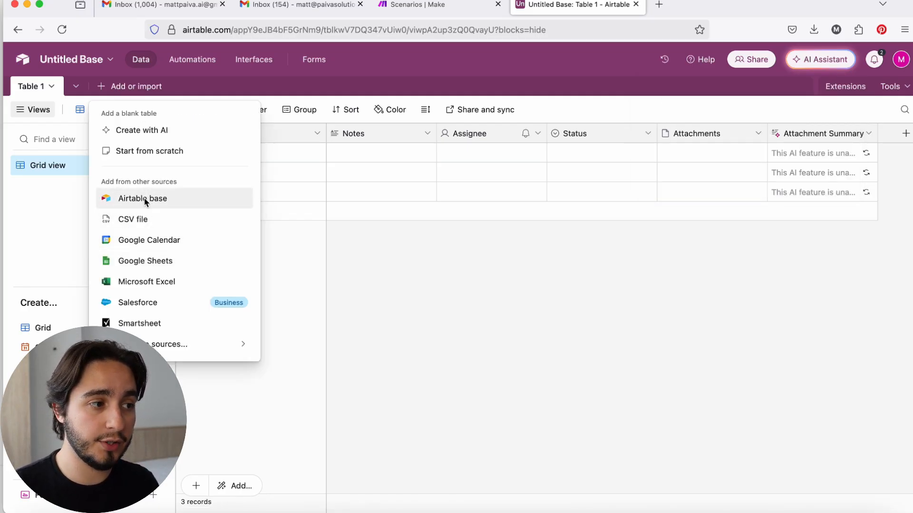
click(327, 312)
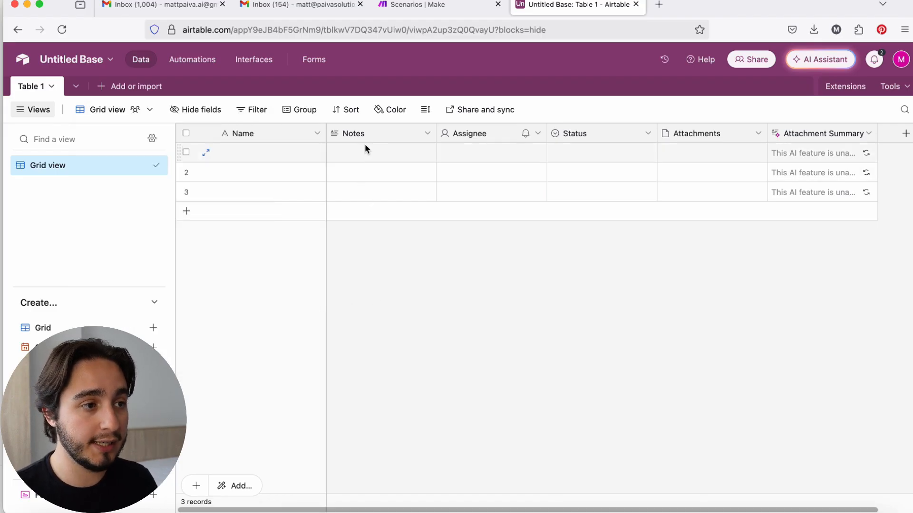
Delete the Notes, Assignee, Status, Attachments and Attachment Summary fields from Table 1
right_click(378, 133)
click(429, 481)
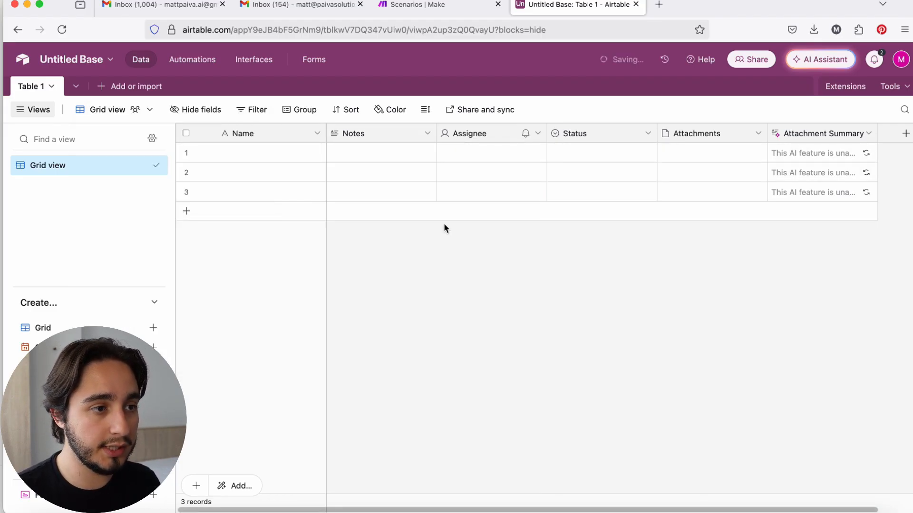
right_click(389, 132)
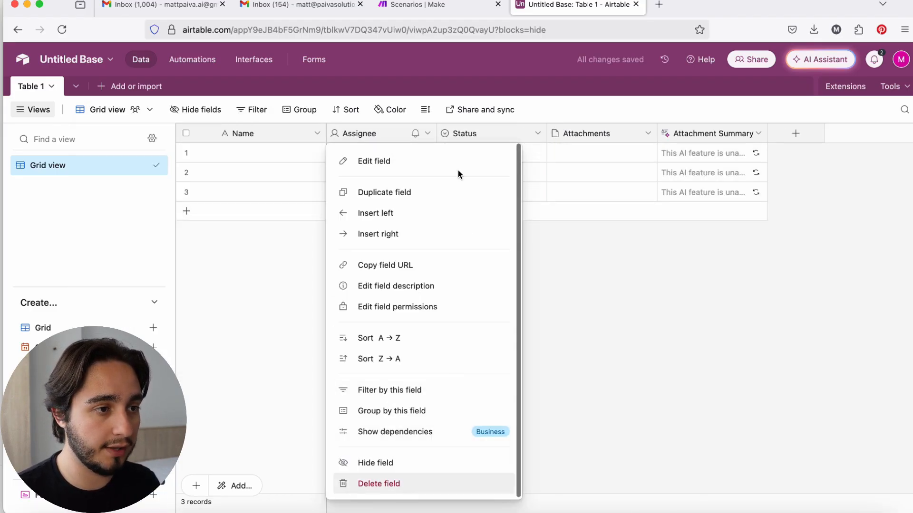
click(379, 484)
right_click(376, 136)
click(439, 481)
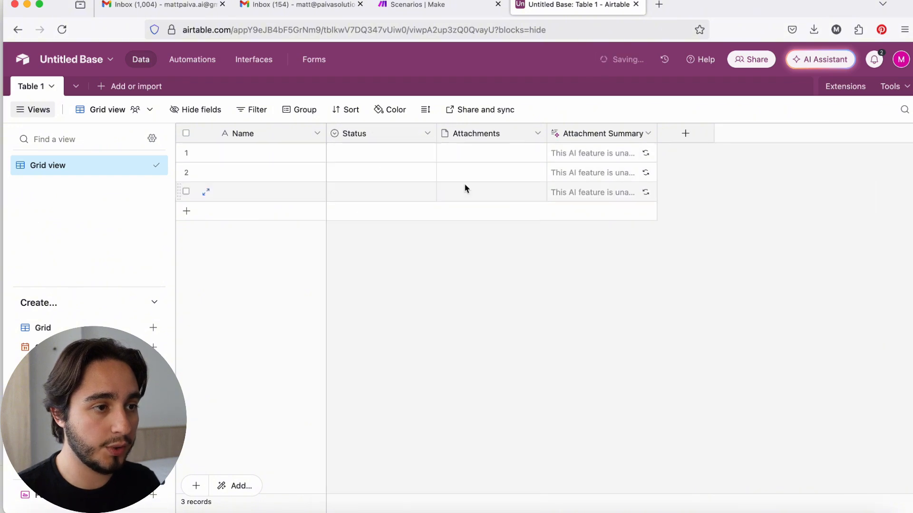
right_click(387, 137)
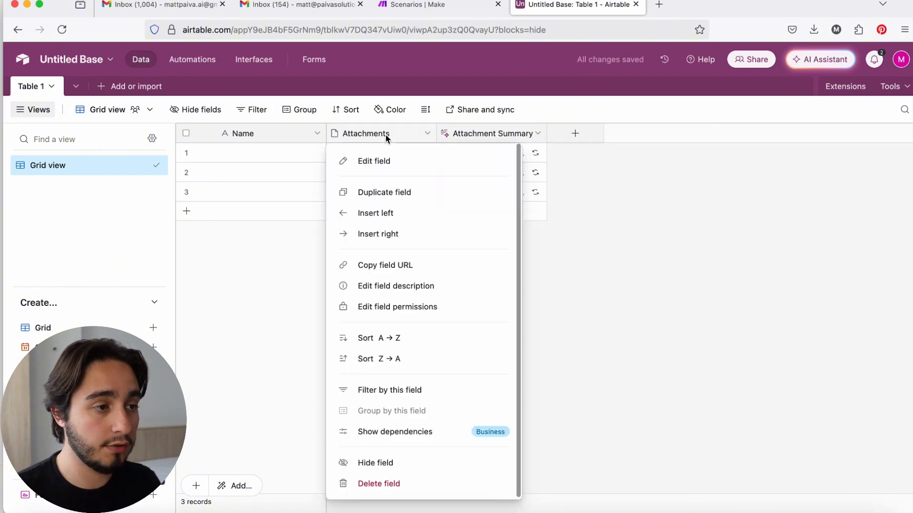
click(411, 485)
click(568, 349)
Edit the primary Name field and rename it as Expense ID
click(267, 135)
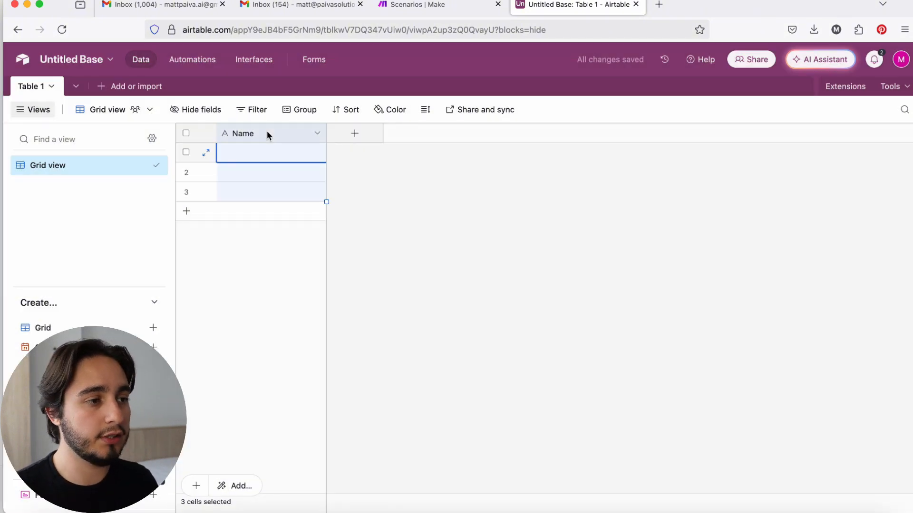
click(316, 133)
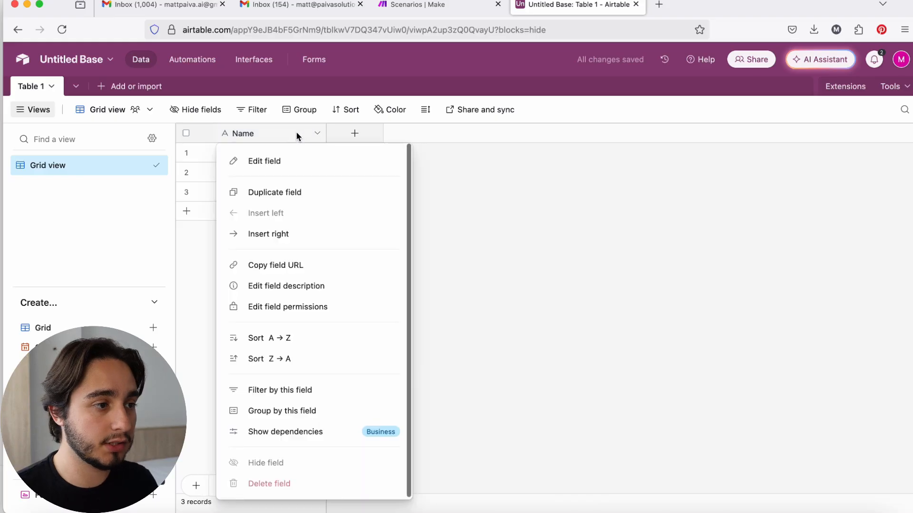
click(286, 161)
drag(252, 164, 230, 166)
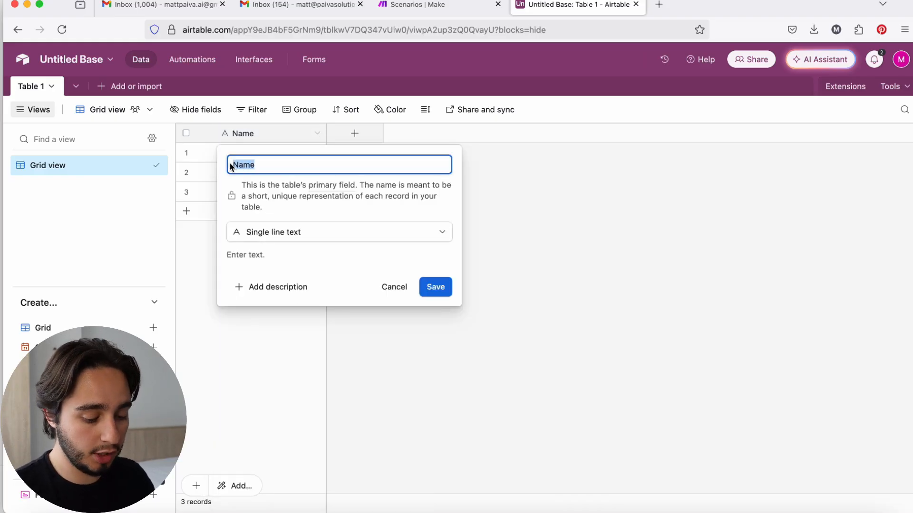
text(Rec)
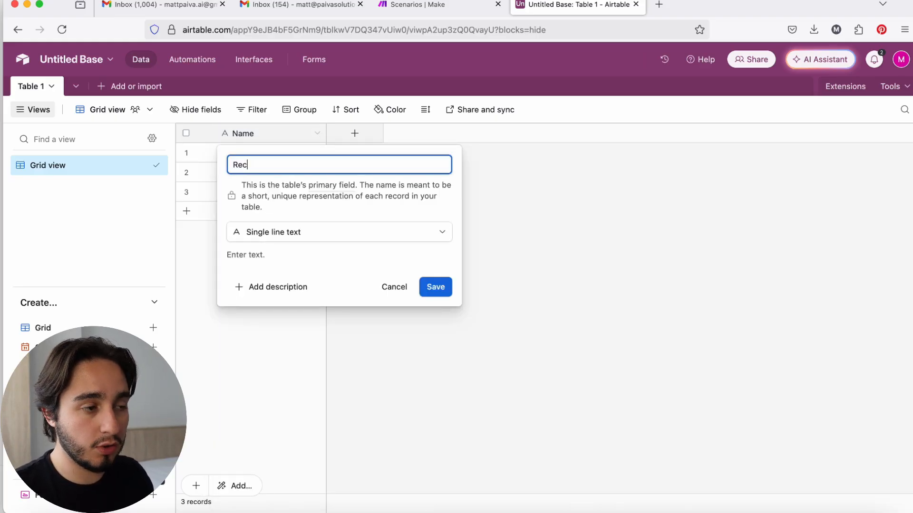
key(BackSpace)
key(BackSpace)
key(BackSpace)
text(Ex)
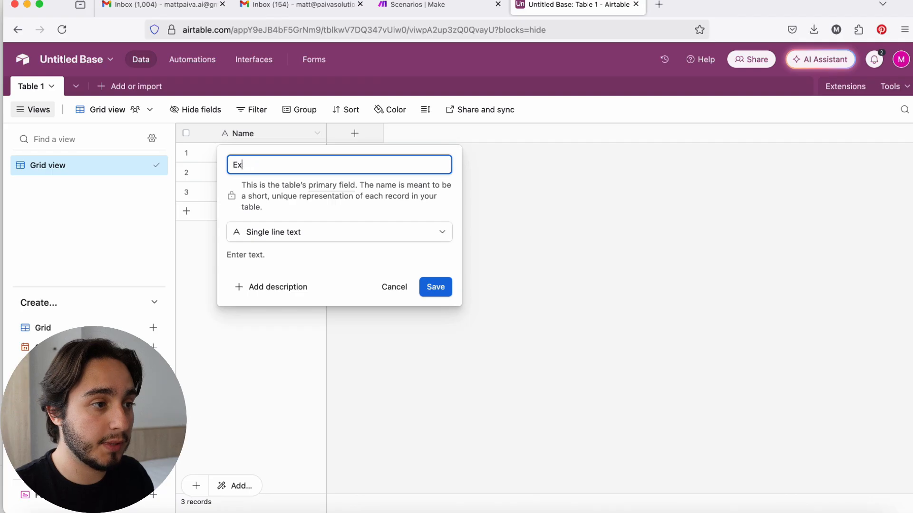
text(peense ID)
Change the Expense ID field's type to Autonumber, save it and narrow its column
click(339, 232)
scroll(305, 372, down, 5)
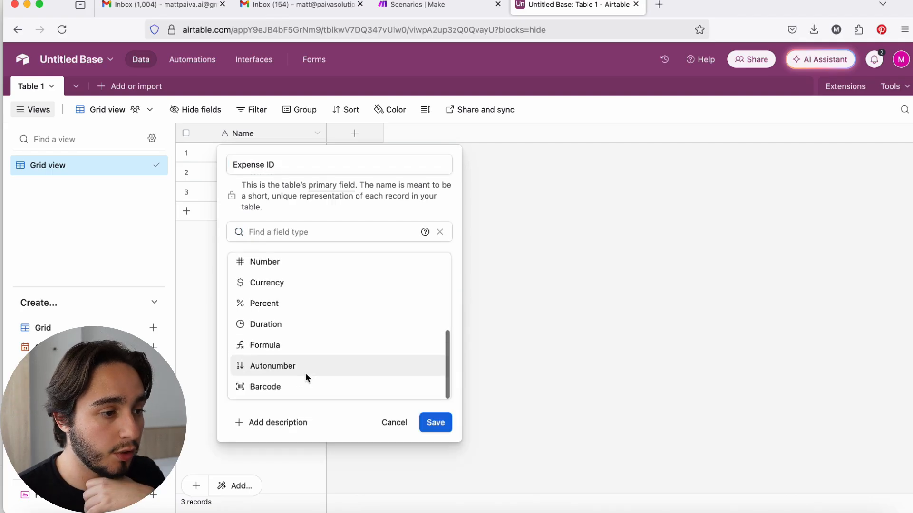
click(306, 373)
click(438, 300)
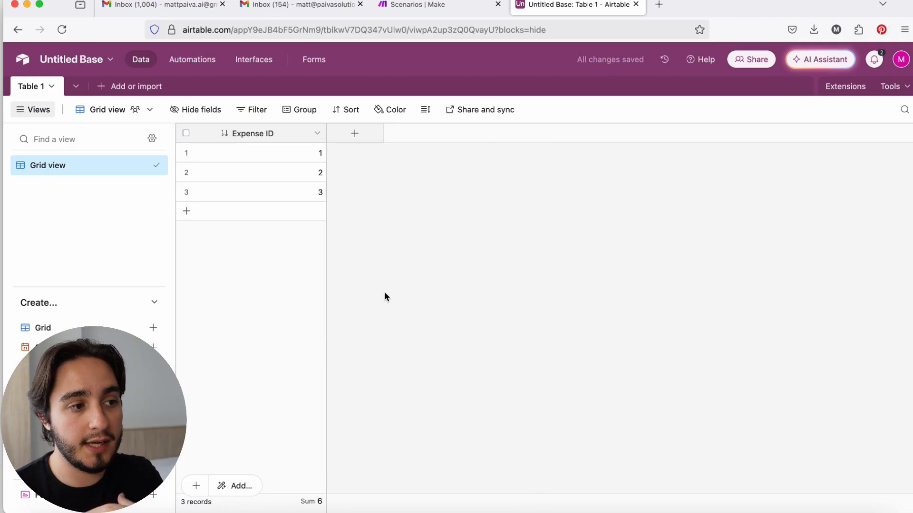
drag(326, 138, 265, 142)
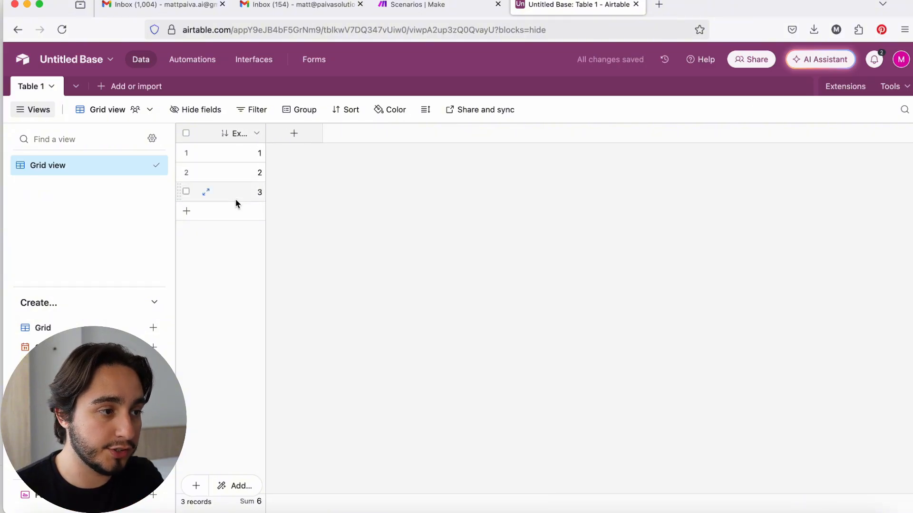
Add a Date field in US date format that defaults to the current date
click(294, 134)
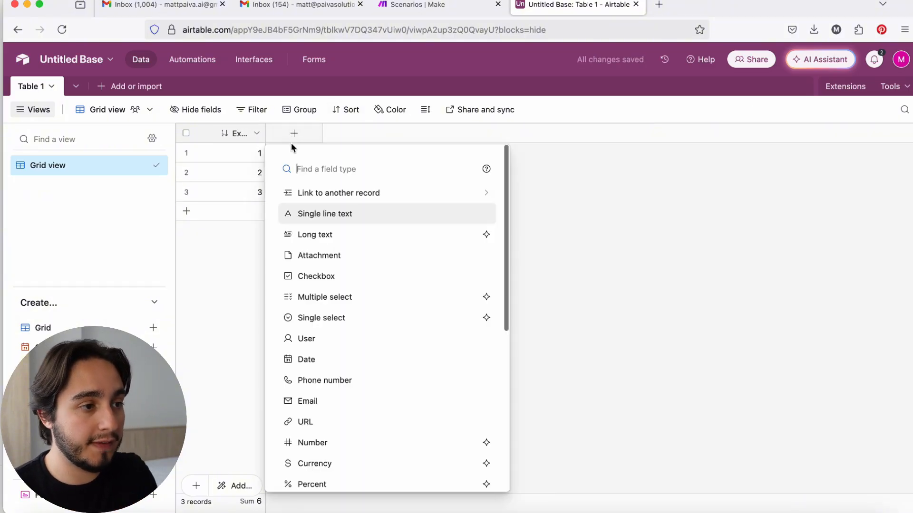
text(date)
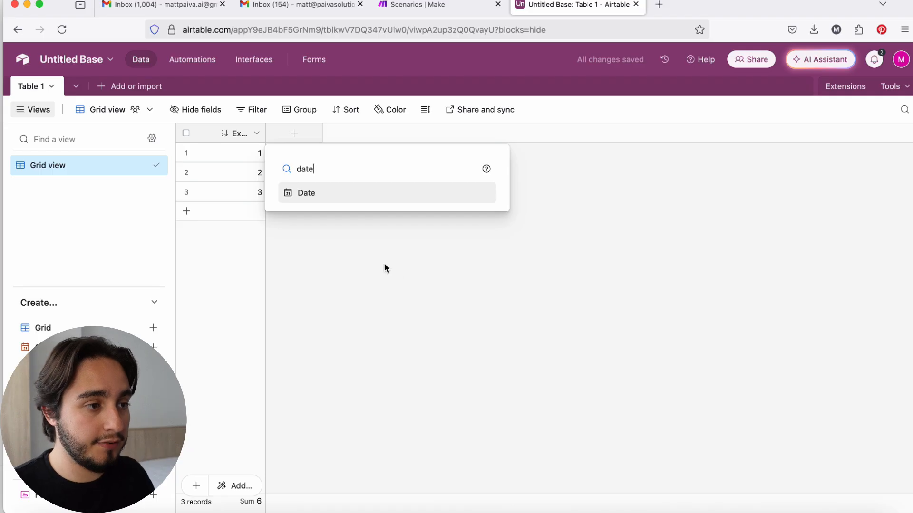
click(366, 197)
click(337, 267)
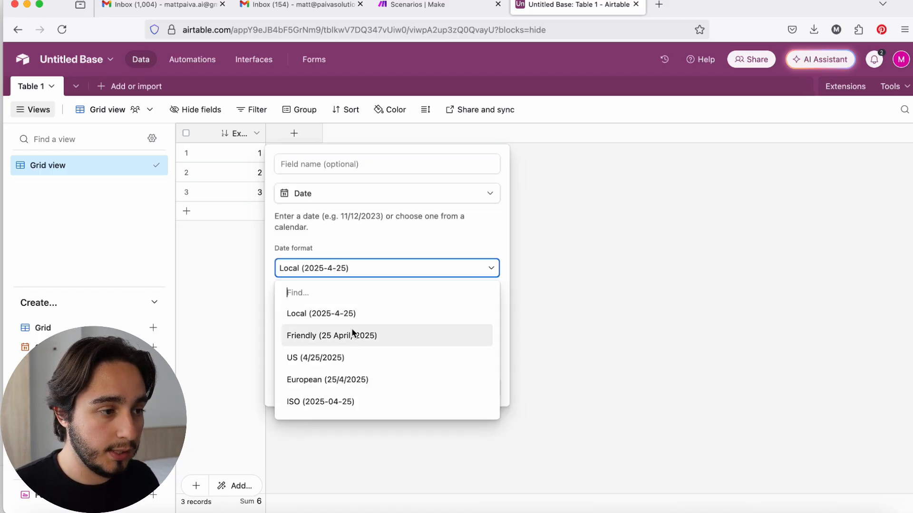
click(353, 358)
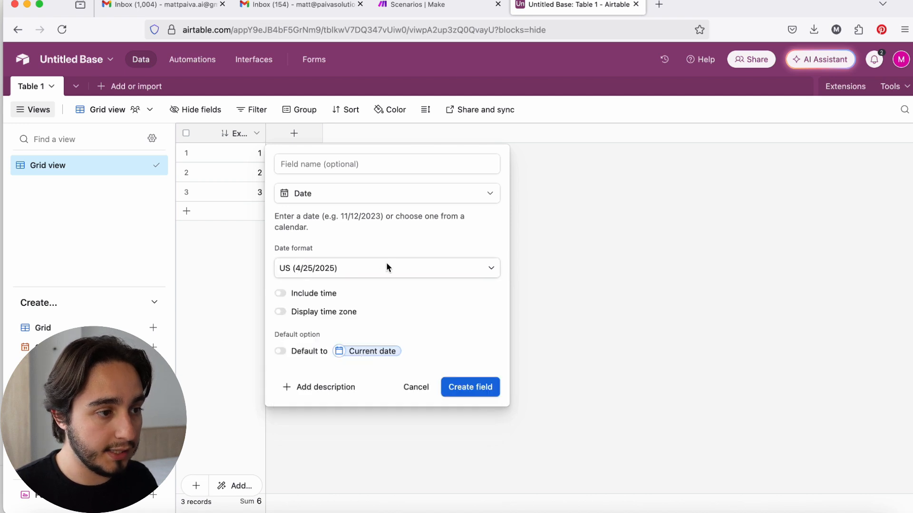
click(308, 353)
click(489, 388)
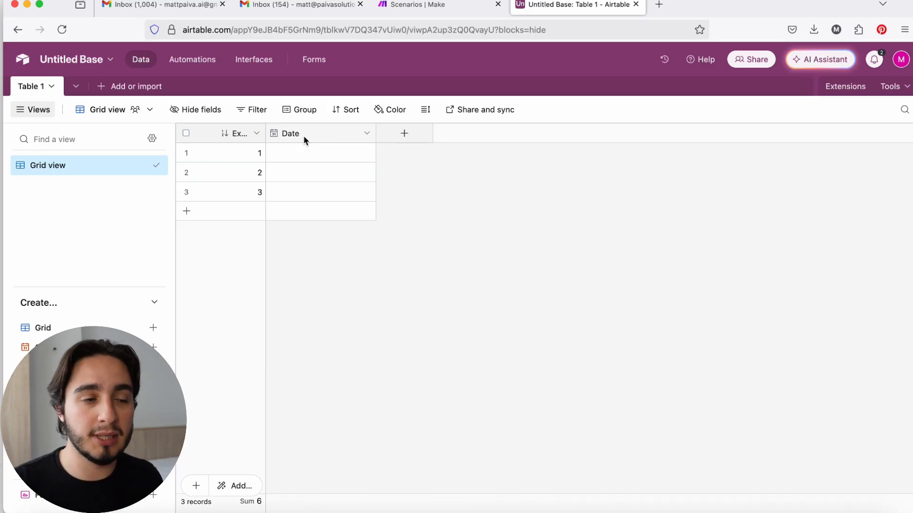
Add a currency field named Amount to the table, keeping the dollar symbol and two decimal places
click(404, 134)
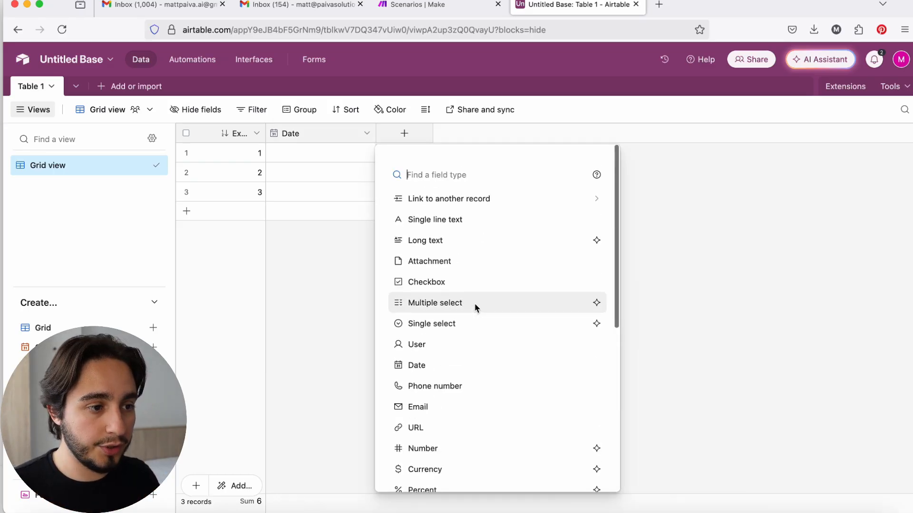
scroll(474, 303, down, 5)
click(445, 221)
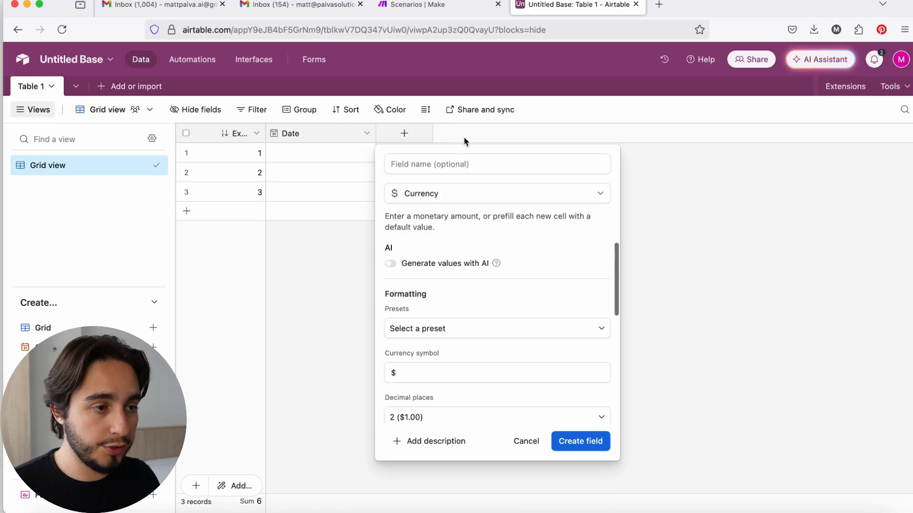
click(449, 164)
text(A)
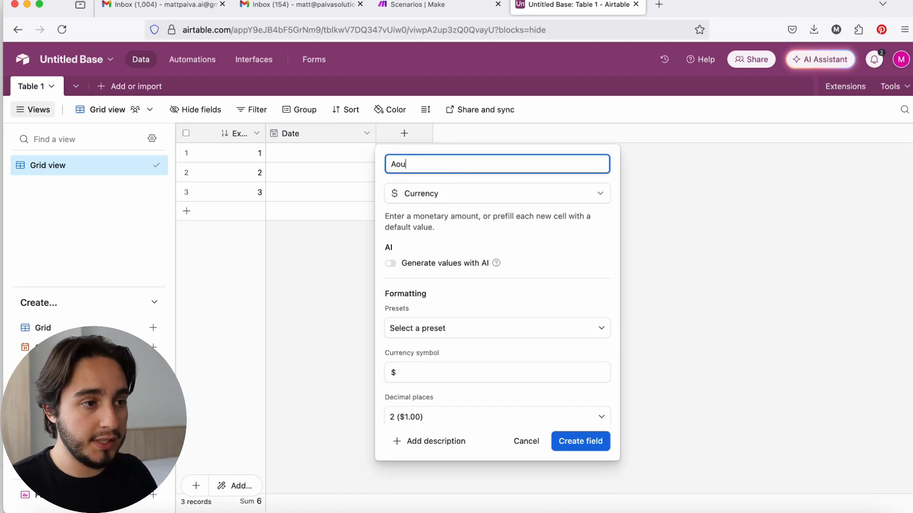
text(mount)
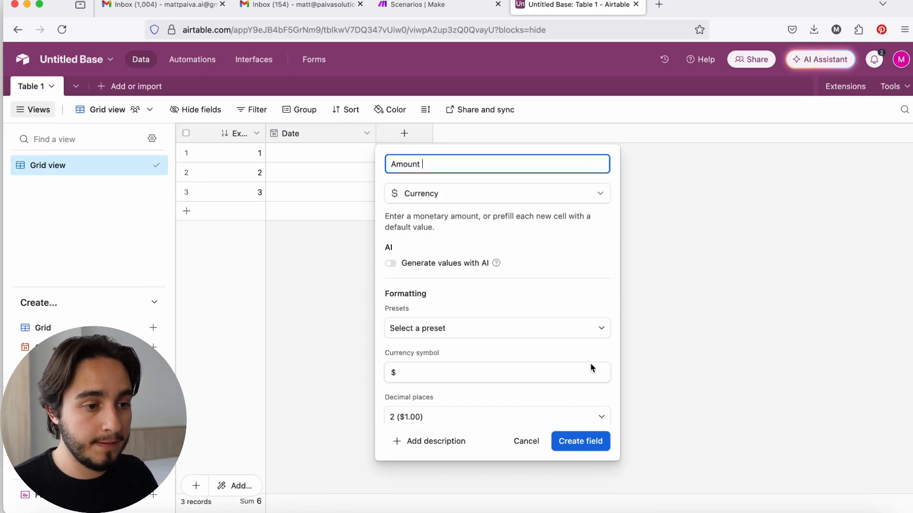
click(588, 441)
Start a new single select field next to Amount and name it Type of Expense
click(512, 133)
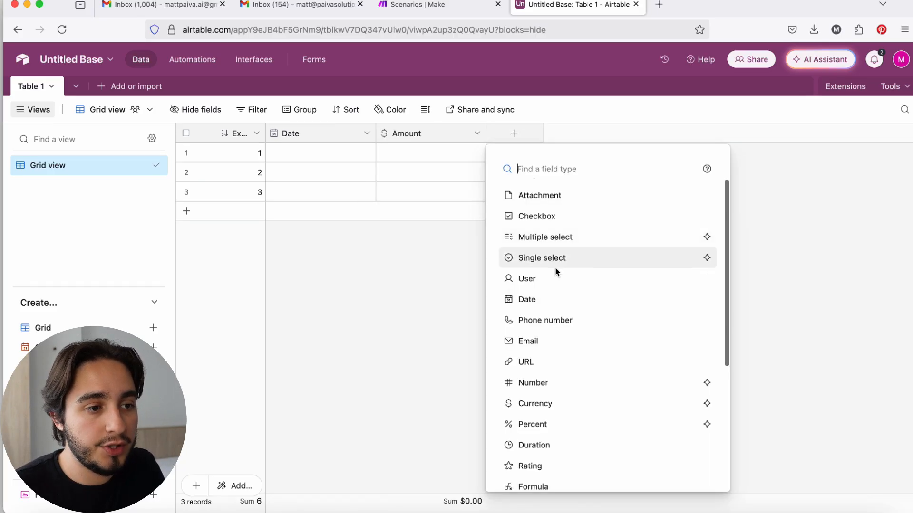
click(561, 259)
text(Ty)
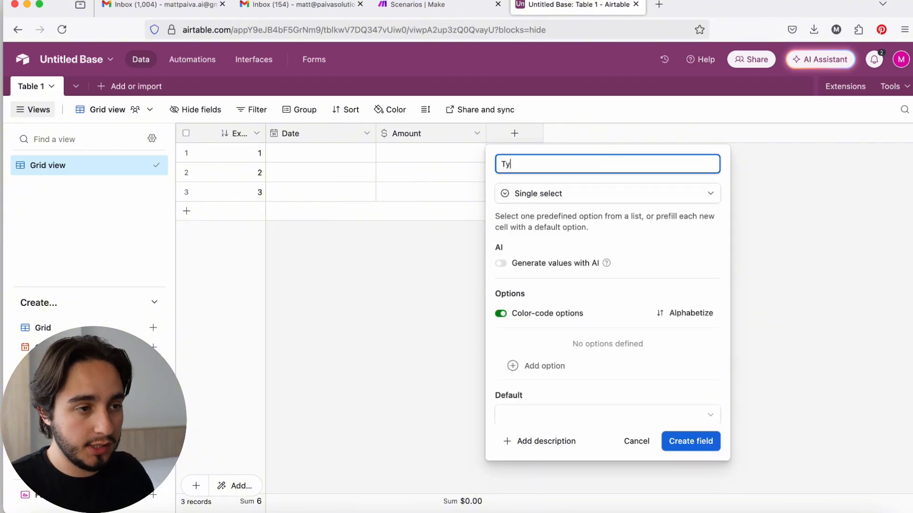
text(pe of Expense)
Give the Type of Expense field the options Meals, Travel and Acommodation, and create the field
scroll(563, 167, down, 1)
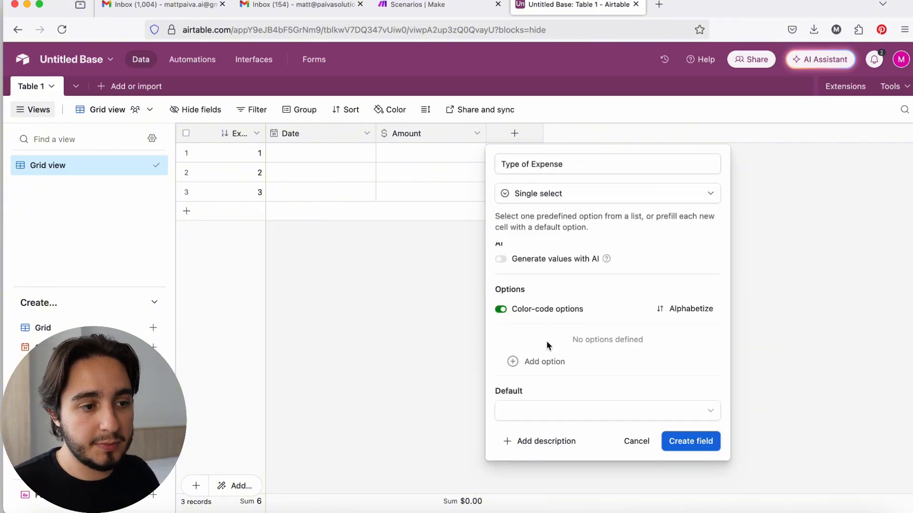
click(542, 366)
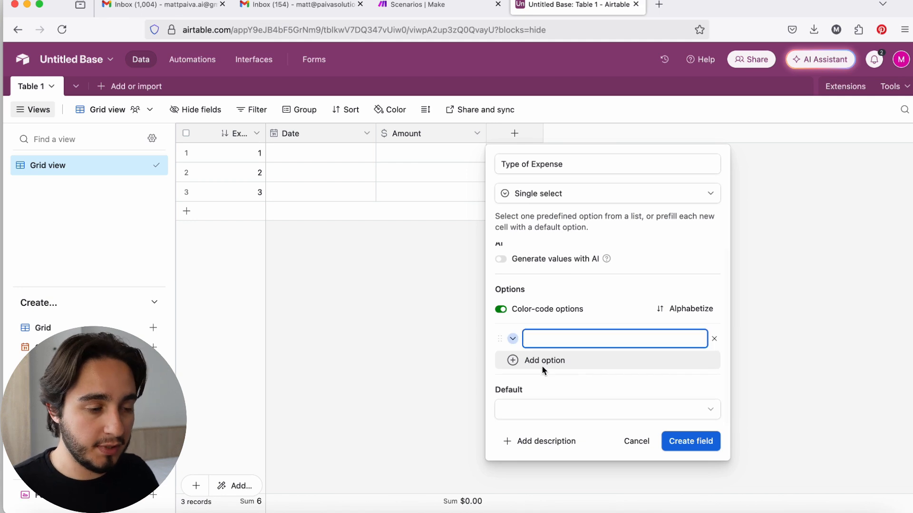
text(Melas)
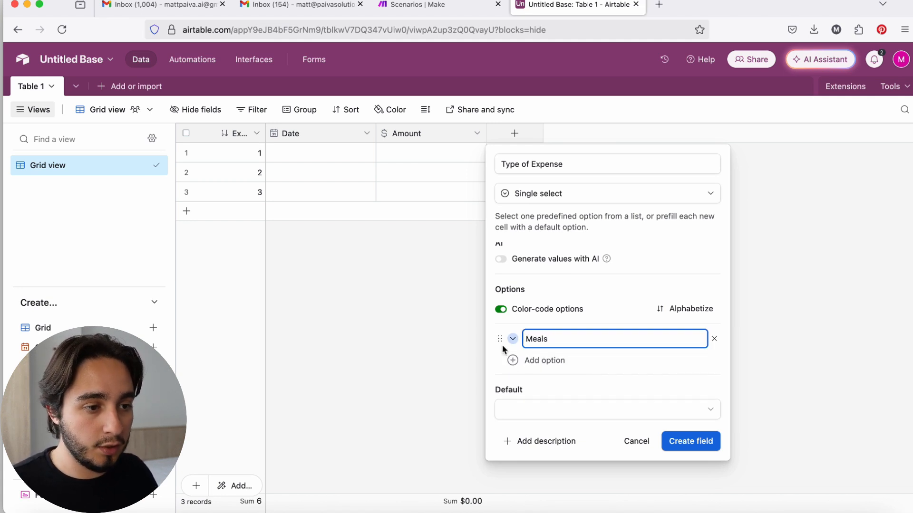
click(516, 360)
text(Travel)
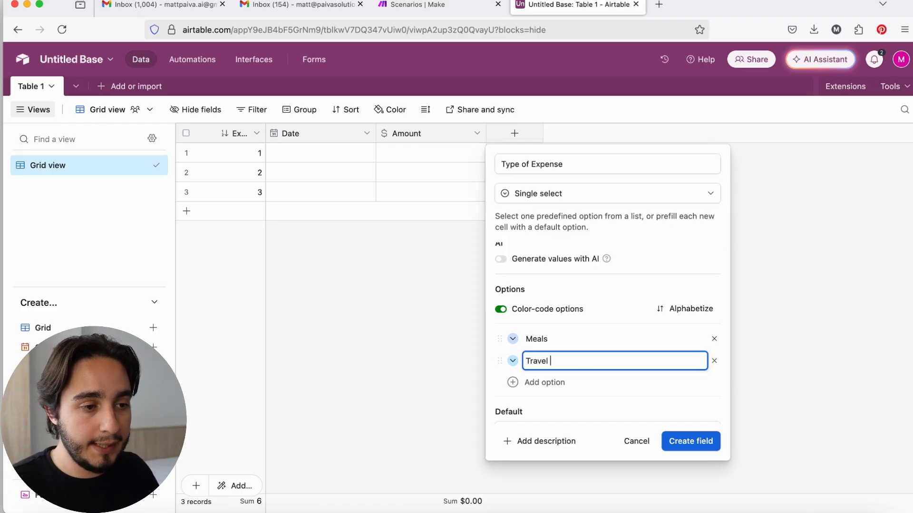
click(556, 383)
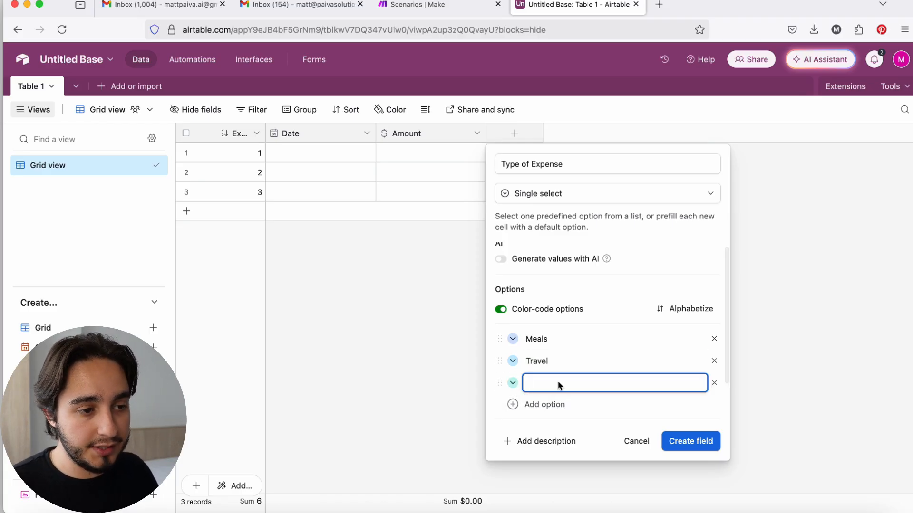
text(Acom)
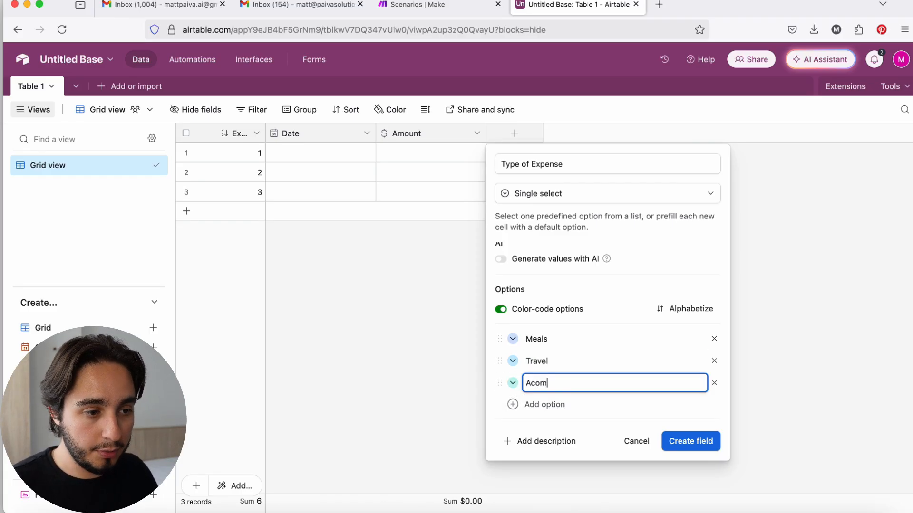
text(modation)
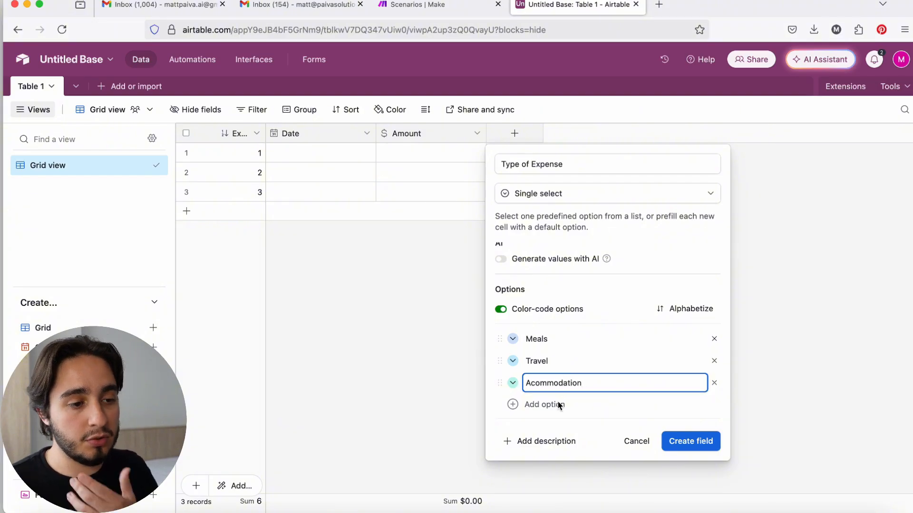
click(726, 397)
click(691, 441)
Add a single select field named Employee without defining any options
click(624, 134)
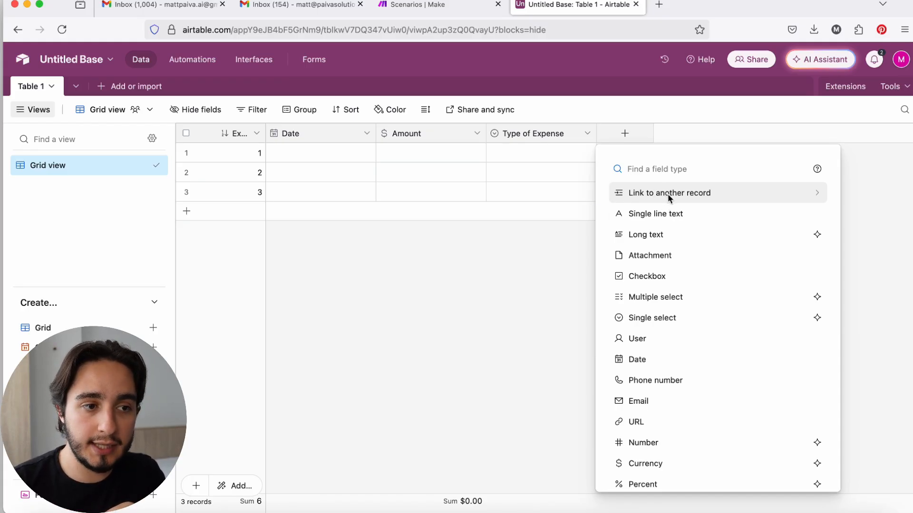
scroll(666, 257, down, 3)
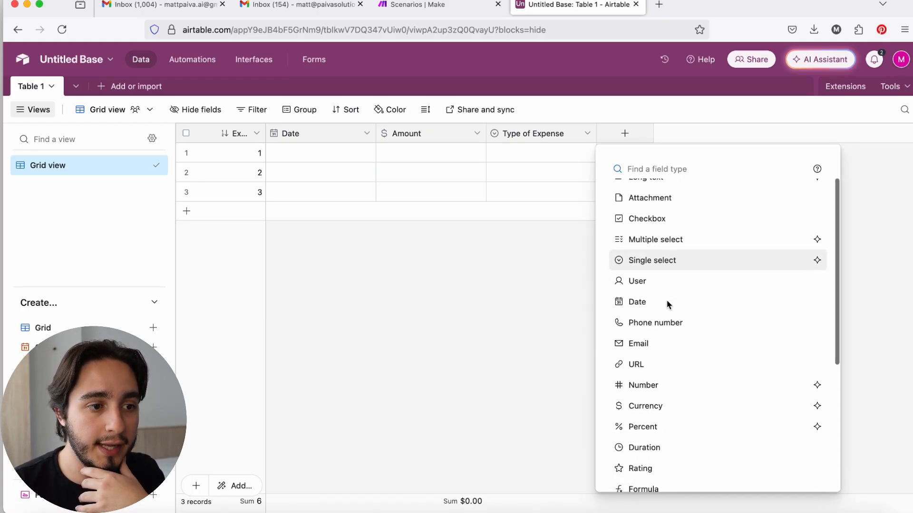
click(674, 262)
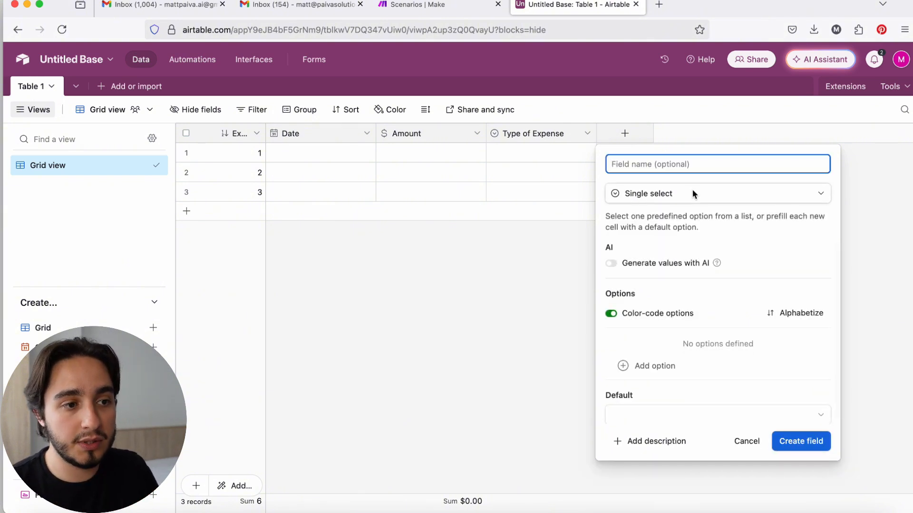
text(Employee)
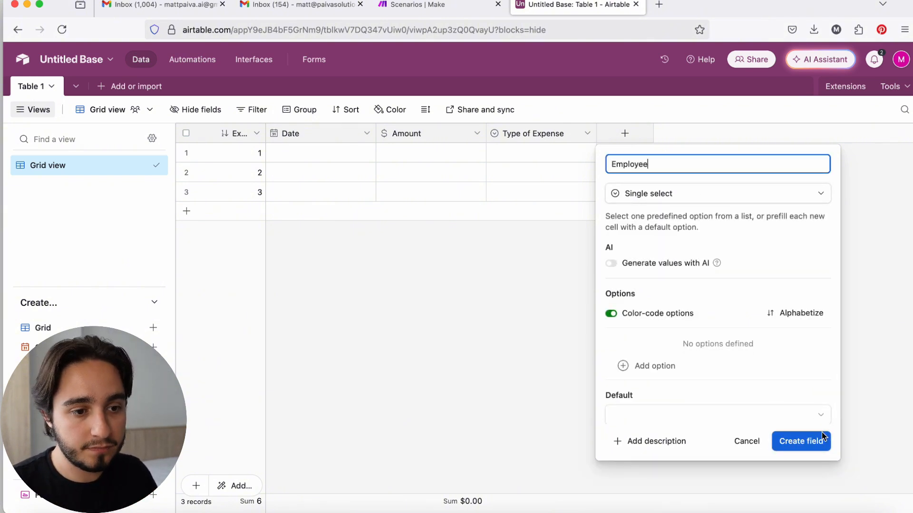
click(802, 441)
Add a Clients field that links to records in a newly created table, allowing multiple linked records
click(725, 136)
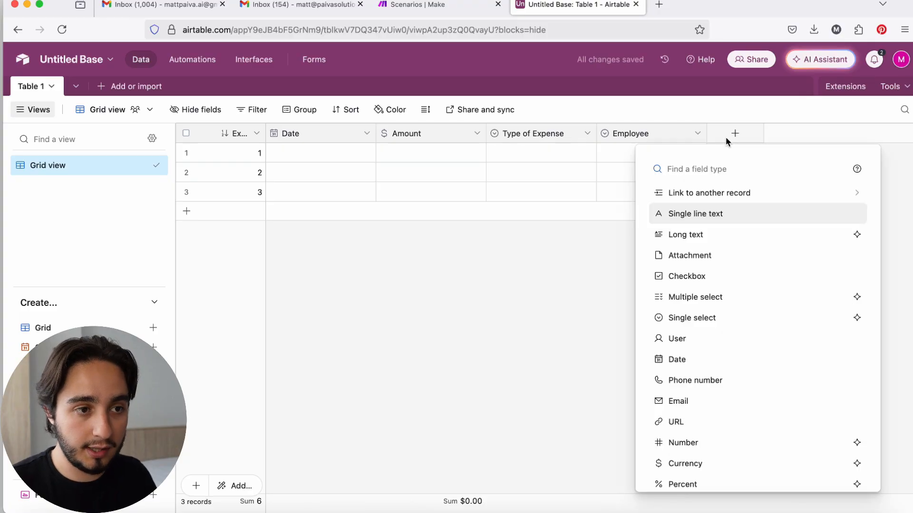
click(732, 193)
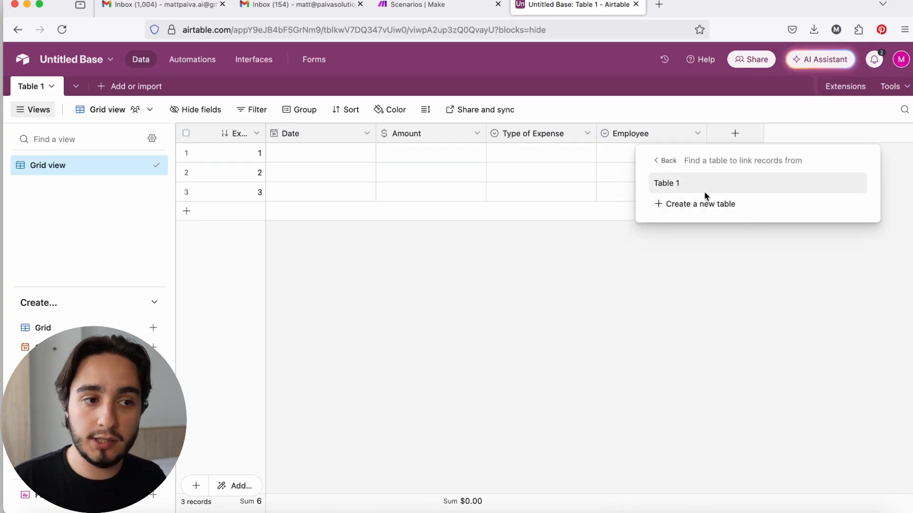
click(680, 198)
text(Clients)
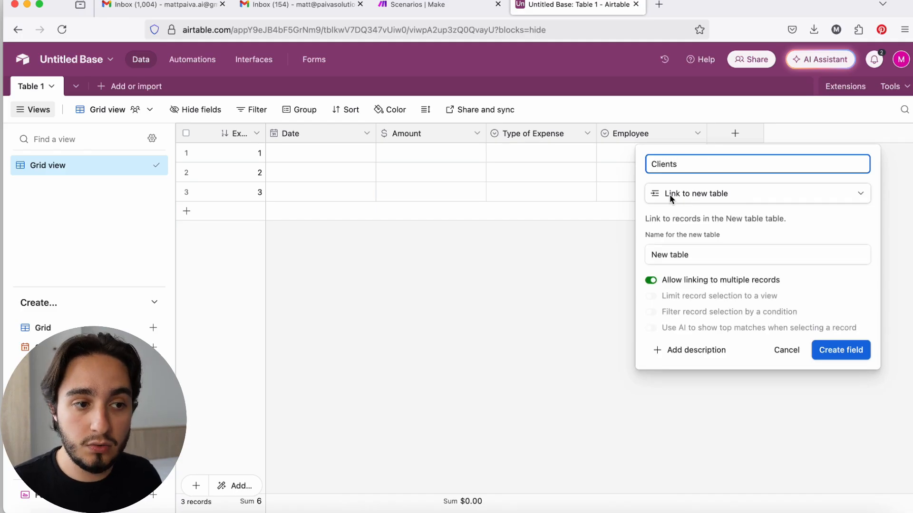
click(845, 354)
Add an attachment field named Receipt, followed by a single line text field named Notes
click(845, 134)
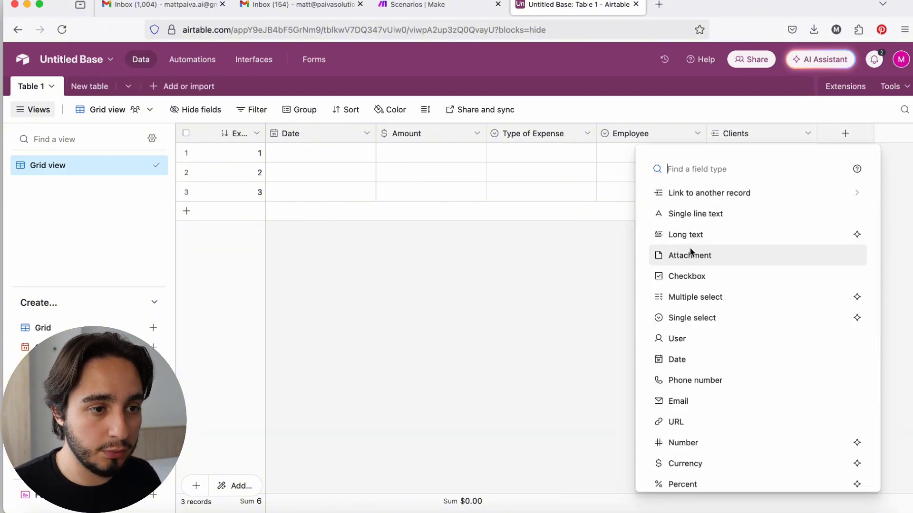
click(697, 261)
text(Receipt)
key(BackSpace)
key(BackSpace)
key(BackSpace)
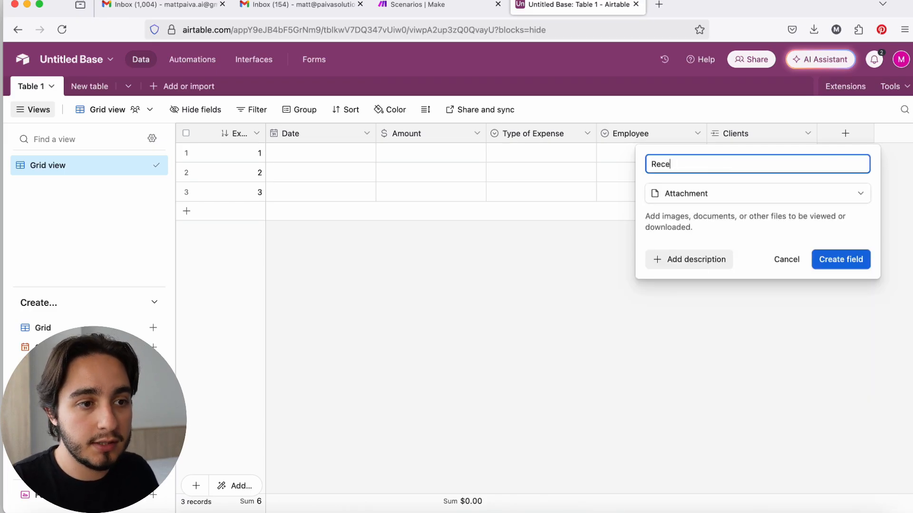
text(ipt)
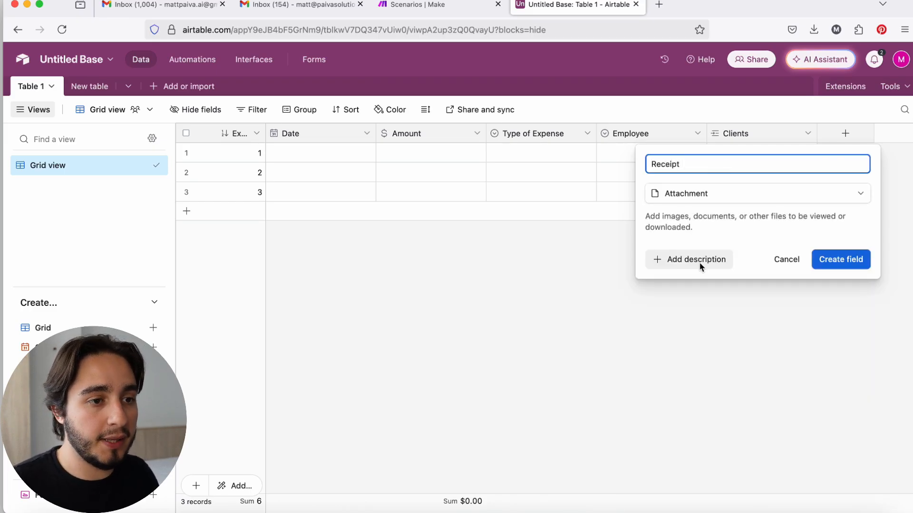
click(859, 267)
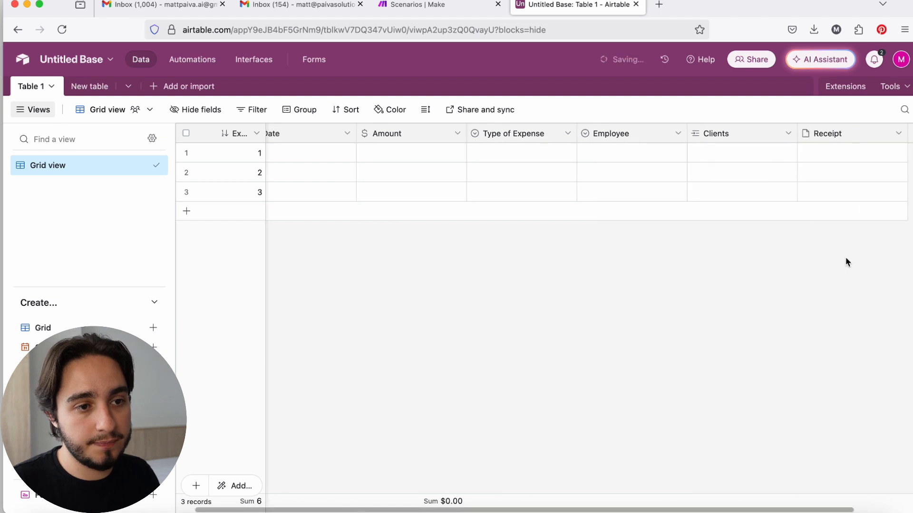
text(Notes)
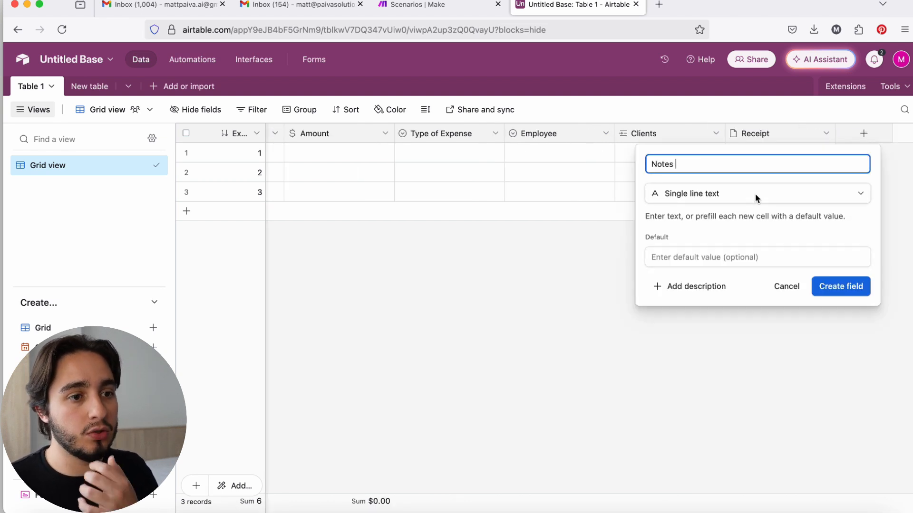
click(840, 286)
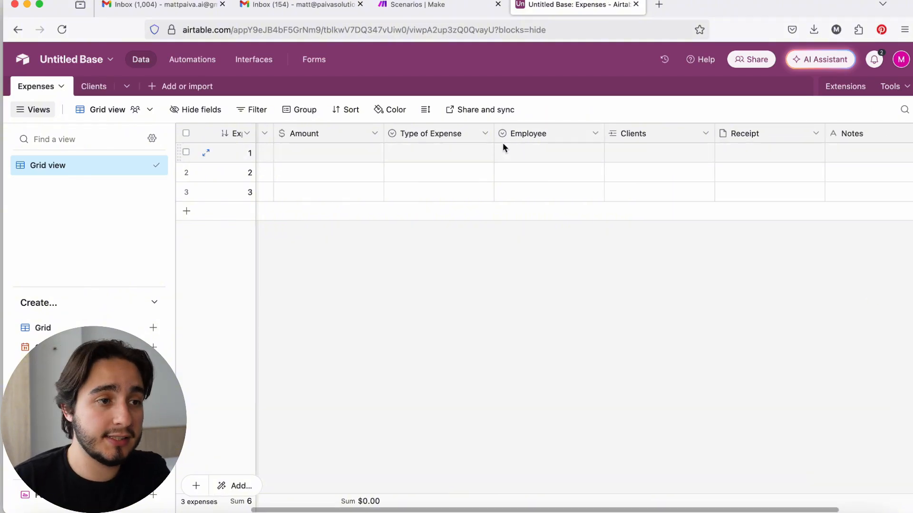
Examine the employee choices available in the Employee field of the first expense record
click(587, 138)
click(632, 277)
click(582, 159)
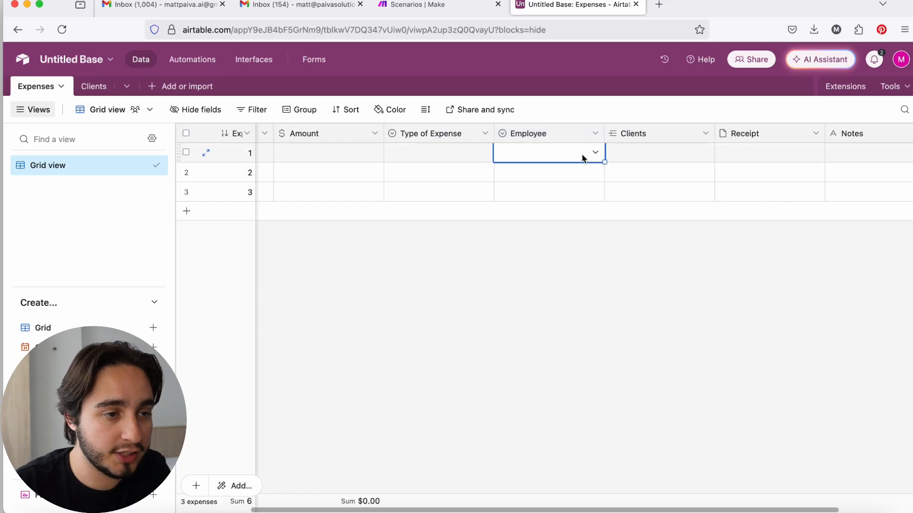
click(583, 157)
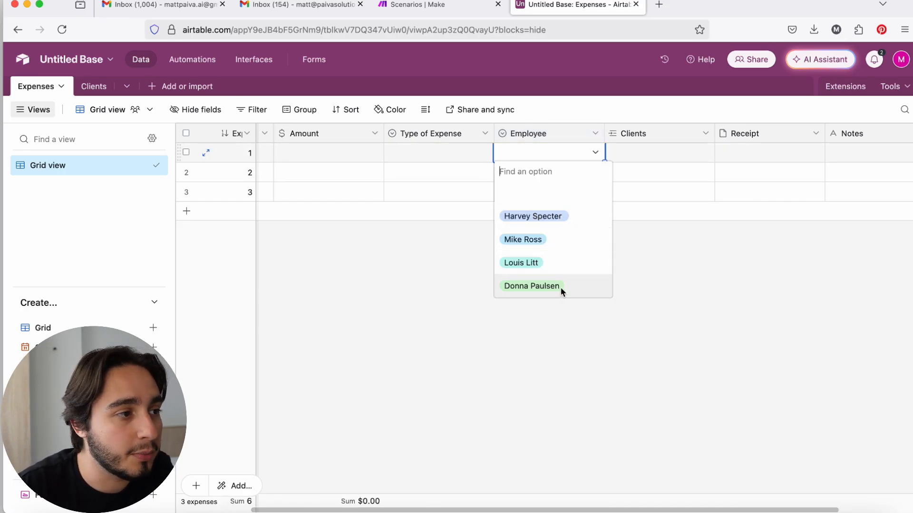
Hide the linked Table 1 field in the Clients table's grid view
click(105, 90)
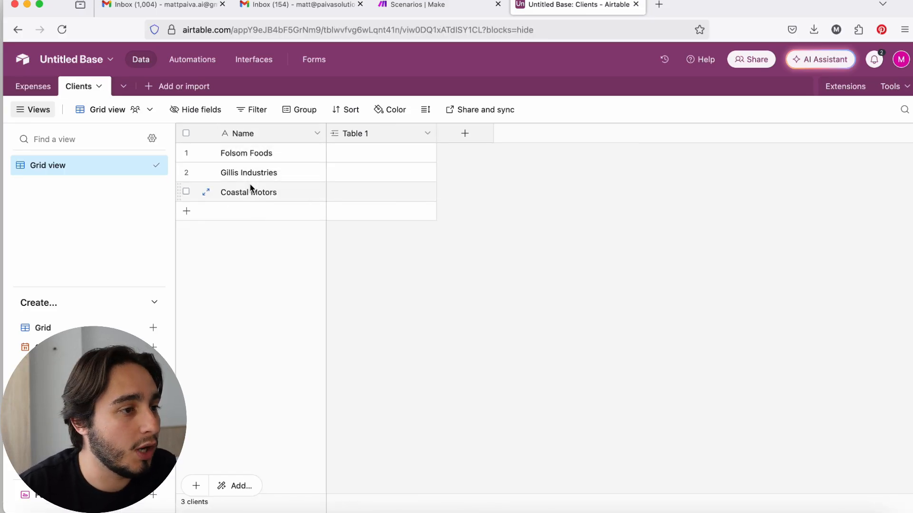
click(426, 134)
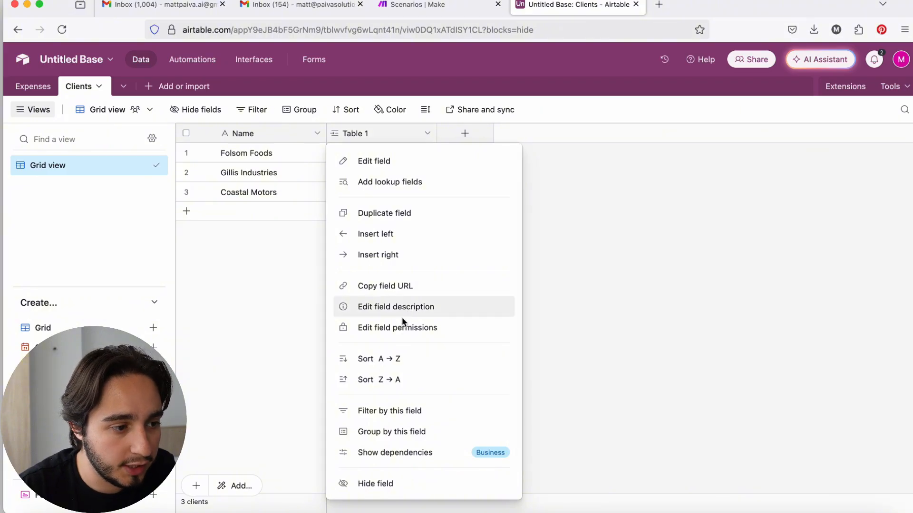
click(401, 484)
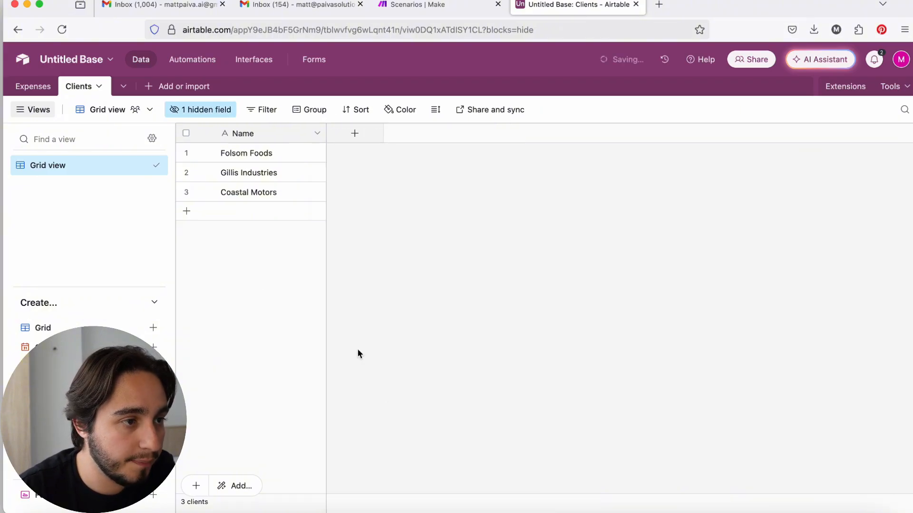
In the first record of the Expenses table, select the first employee option and link the client Folsom Foods
click(32, 88)
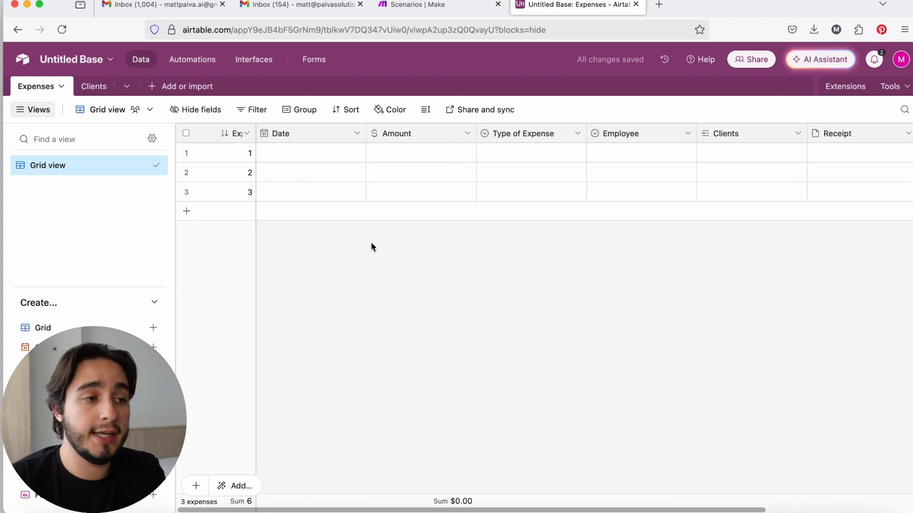
click(634, 149)
click(687, 152)
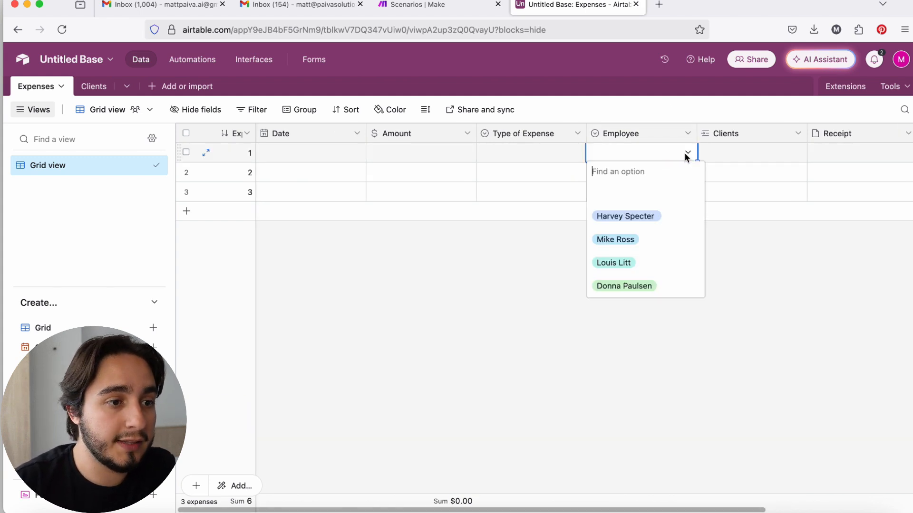
click(648, 215)
click(793, 151)
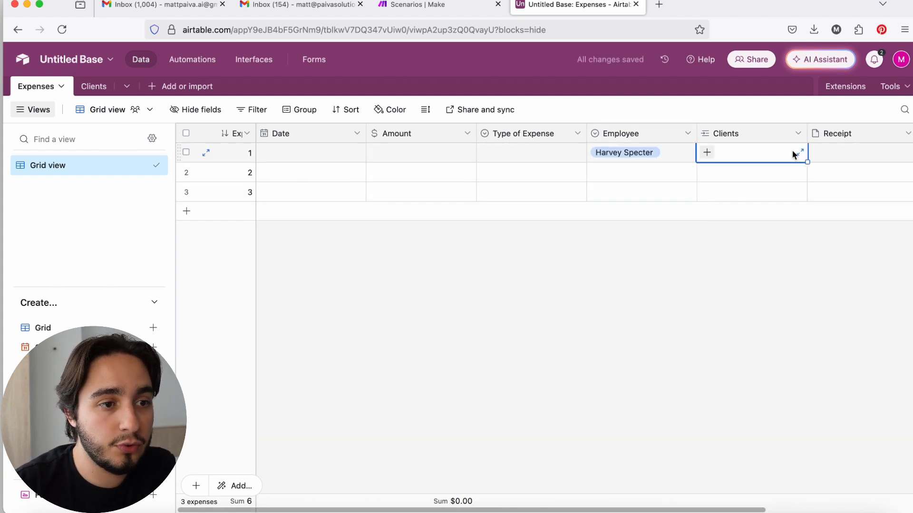
click(706, 152)
click(610, 219)
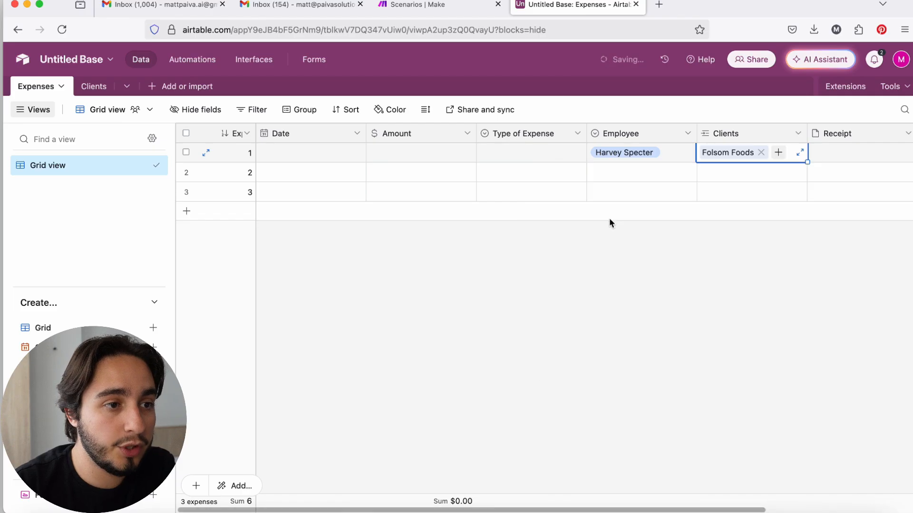
Fill in the first expense record with the date 4/24/2025, an amount of $100.00 and the expense type Meals
click(332, 153)
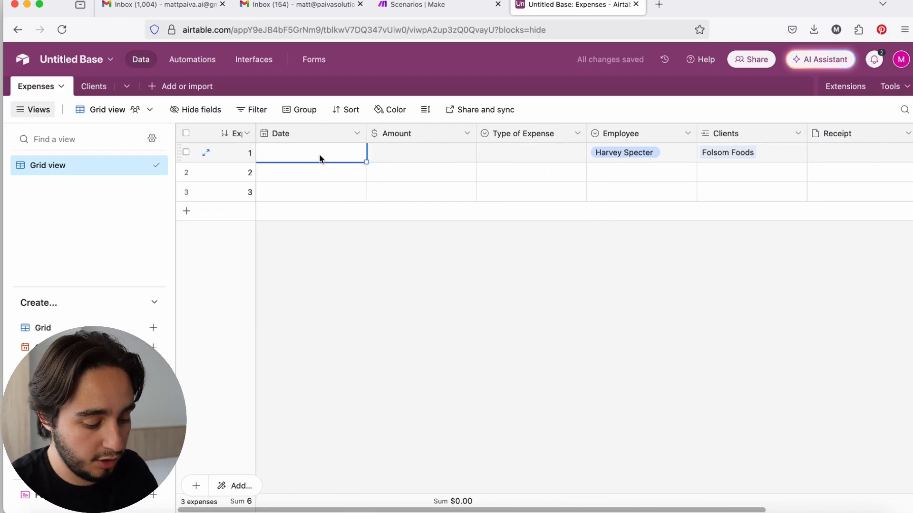
text(04)
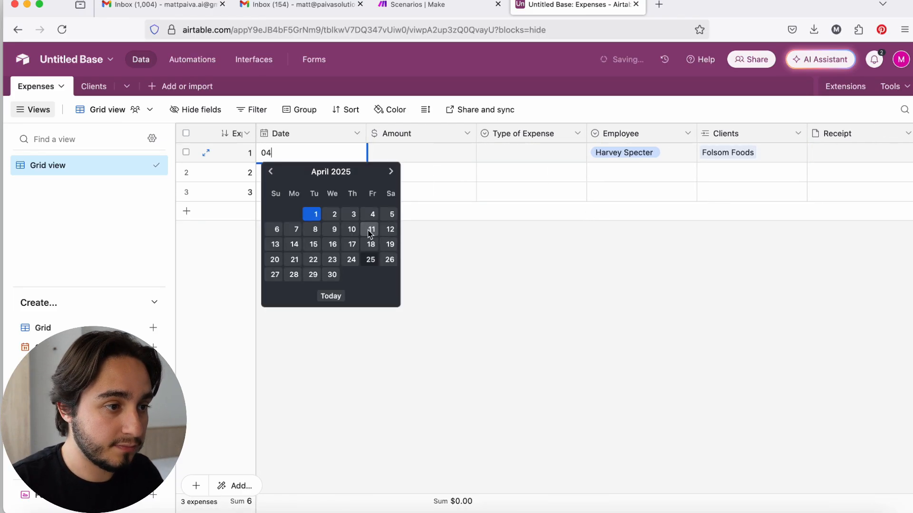
click(352, 260)
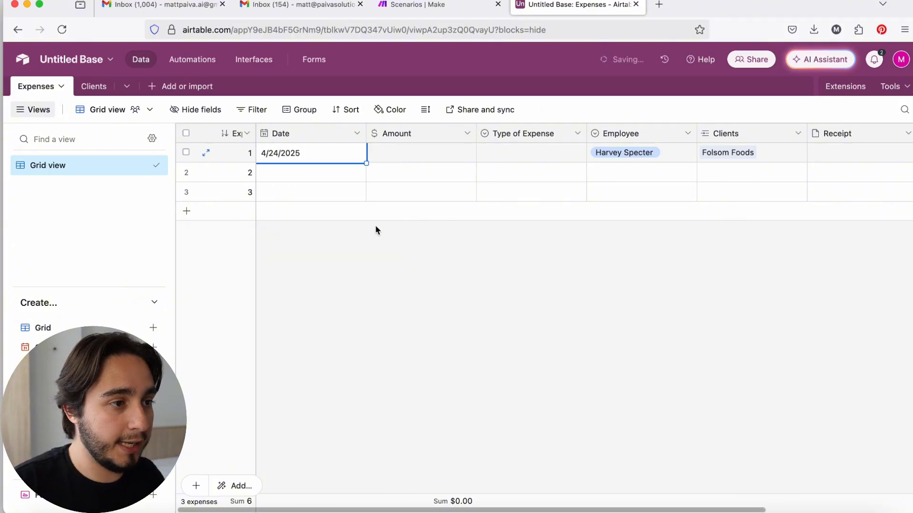
click(412, 152)
text(100)
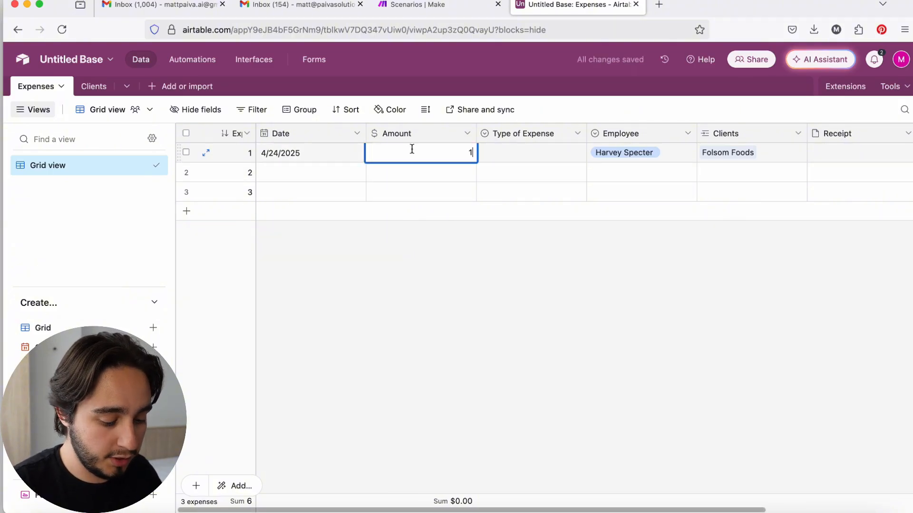
key(Return)
key(Tab)
key(Up)
click(577, 152)
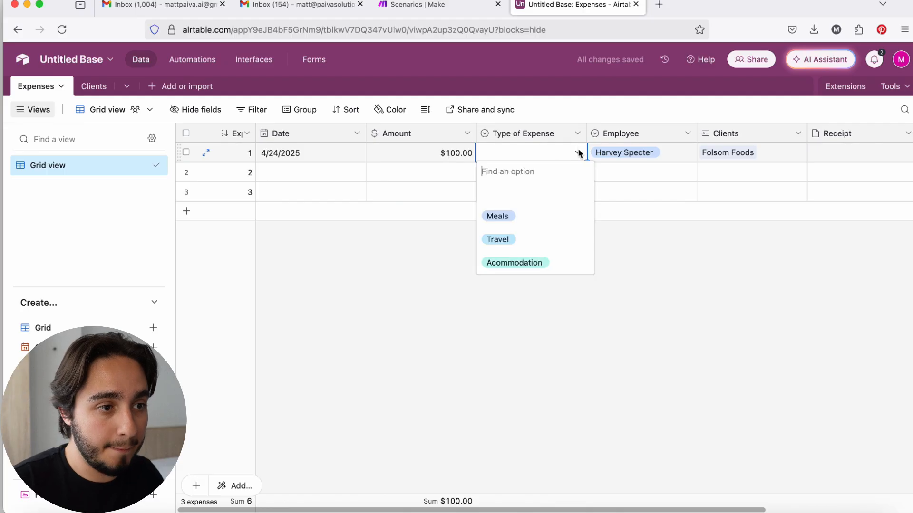
click(522, 222)
scroll(523, 222, right, 5)
click(632, 154)
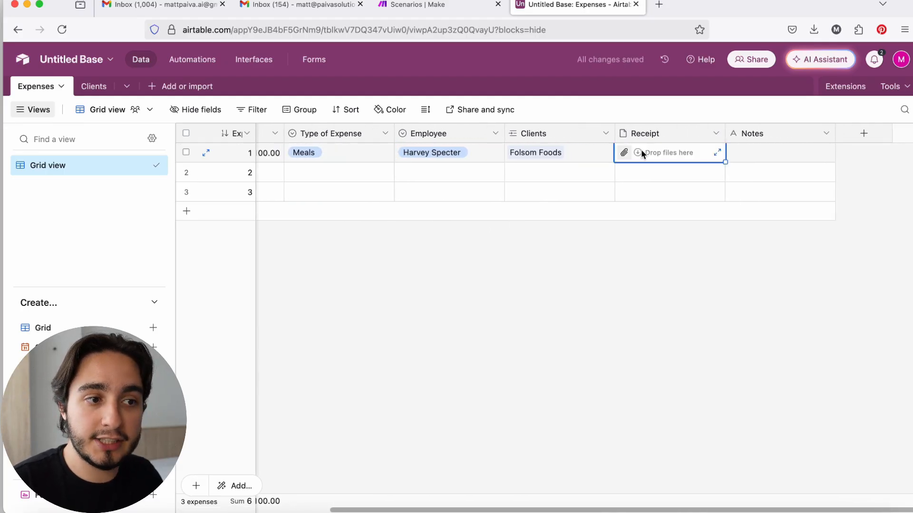
scroll(650, 158, left, 5)
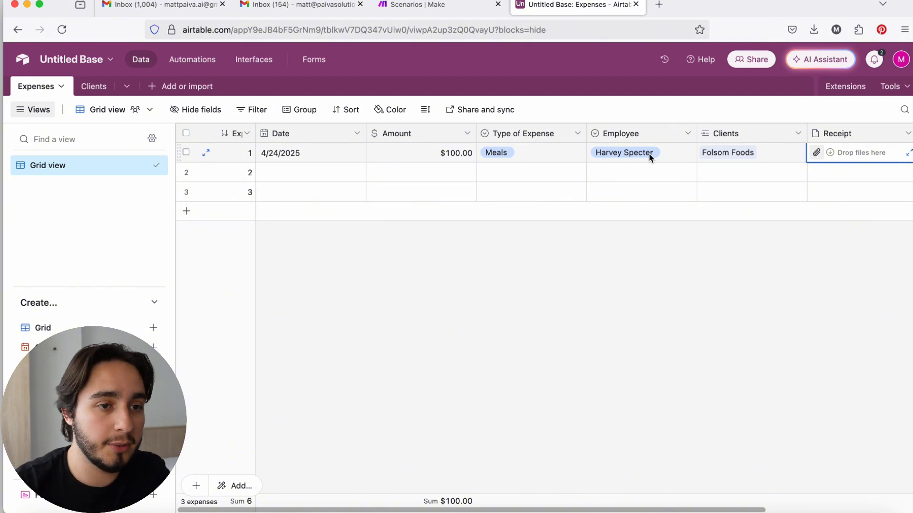
scroll(650, 156, right, 5)
scroll(637, 159, left, 5)
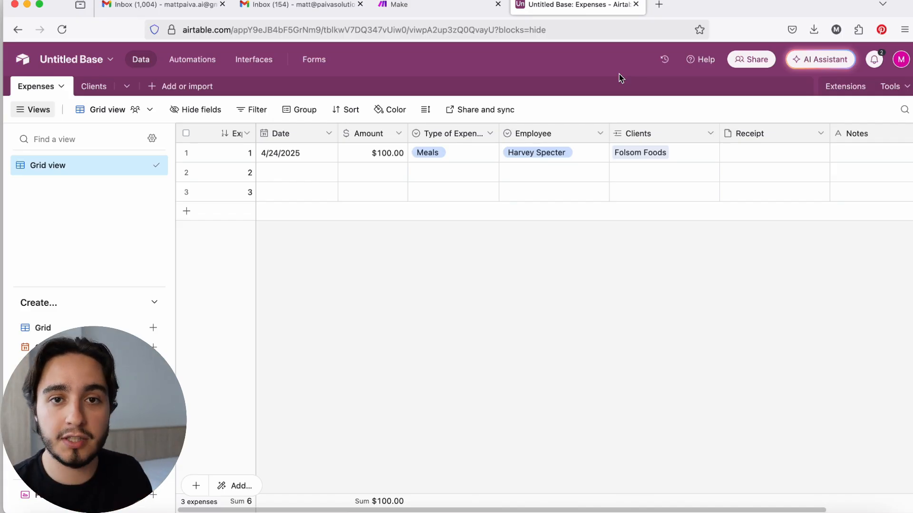
key(ctrl+shift+Tab)
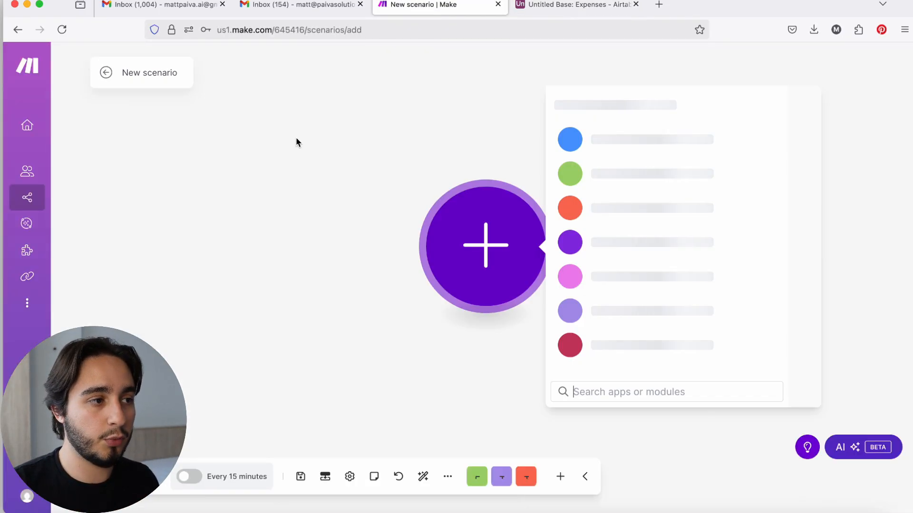
text(gmail)
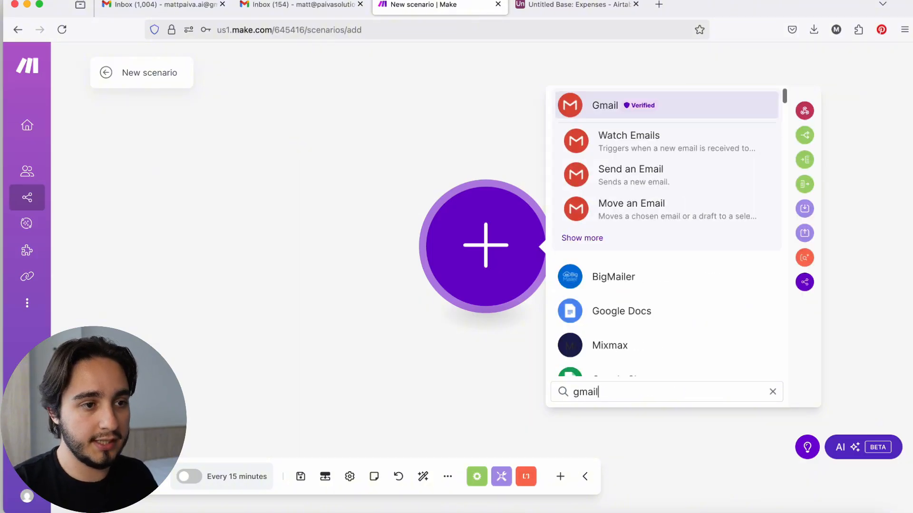
click(623, 138)
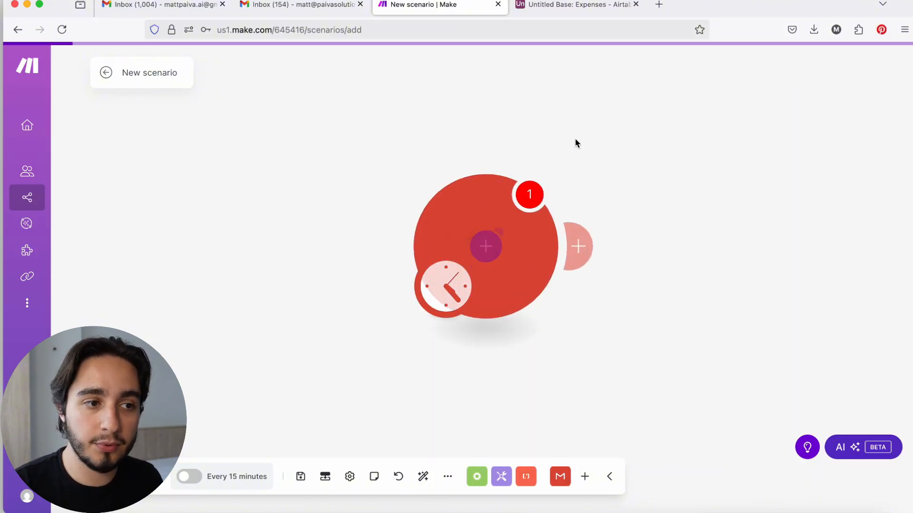
Choose the Paiva Solutions Google connection and the INBOX folder for the Gmail trigger
click(689, 118)
click(642, 181)
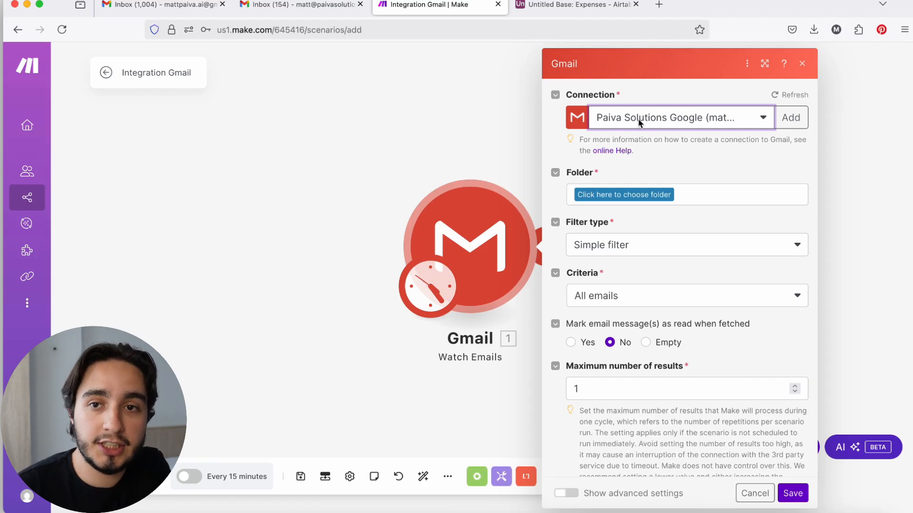
click(646, 204)
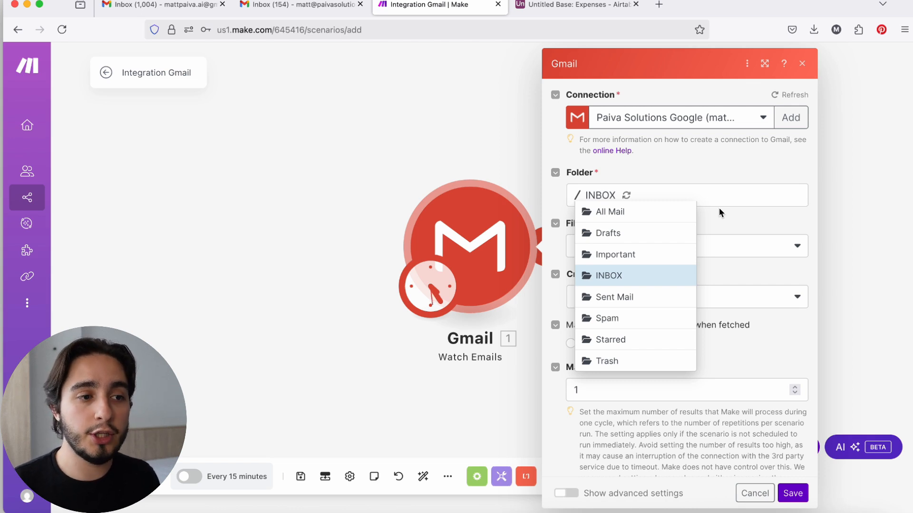
click(603, 281)
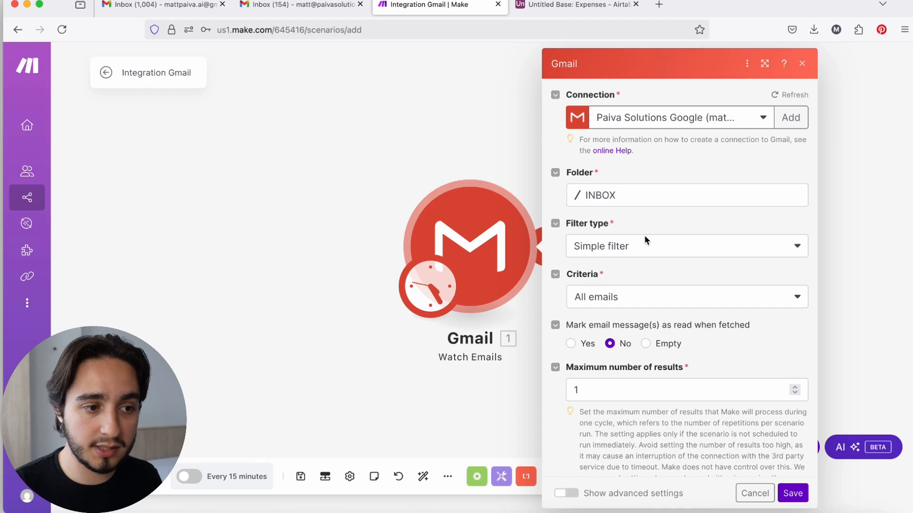
Save the Gmail trigger with a maximum of 1 result and have it process emails from now on
scroll(642, 240, down, 1)
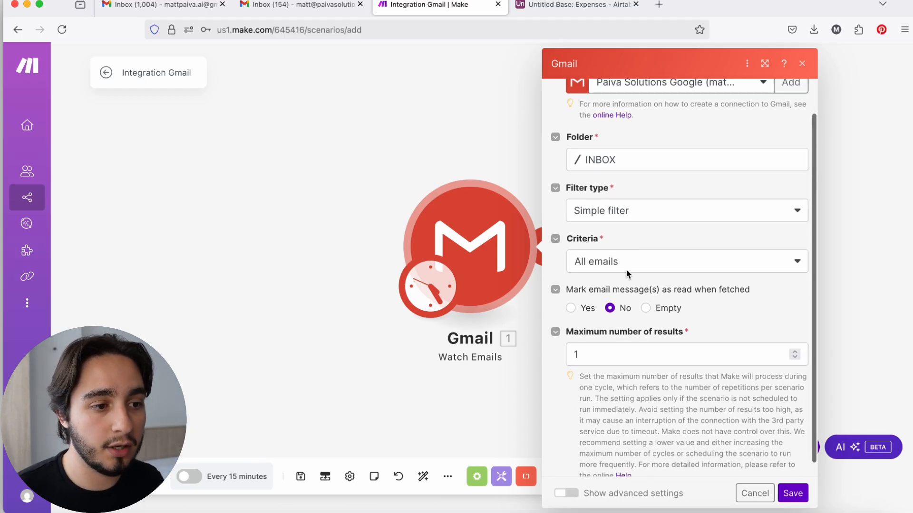
scroll(594, 276, down, 1)
double_click(568, 339)
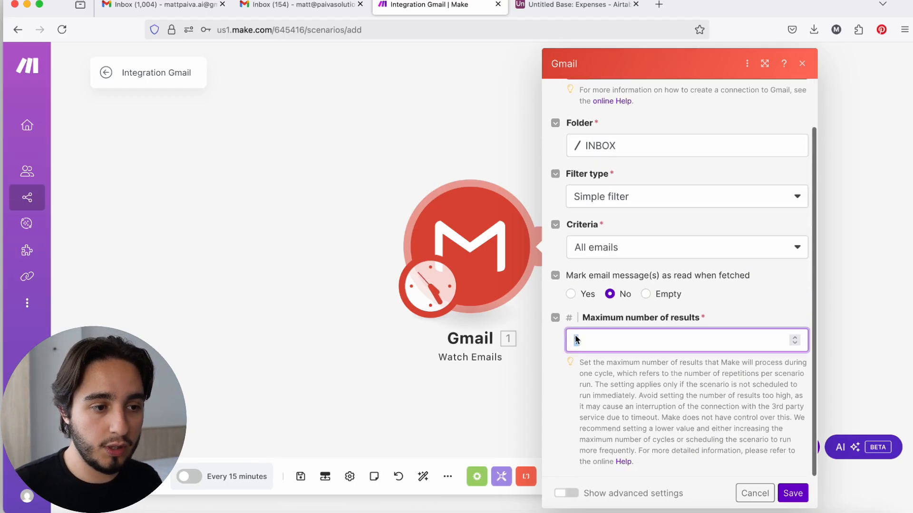
click(793, 493)
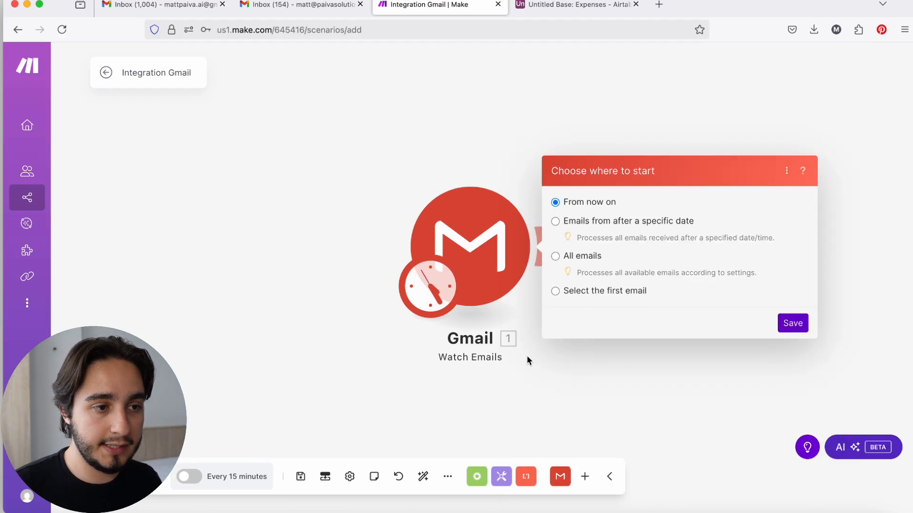
click(802, 321)
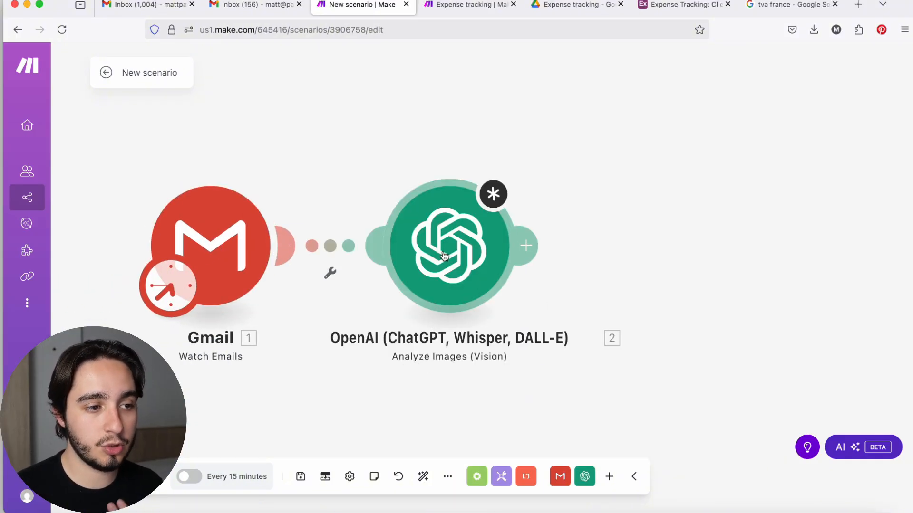
right_click(668, 277)
click(695, 287)
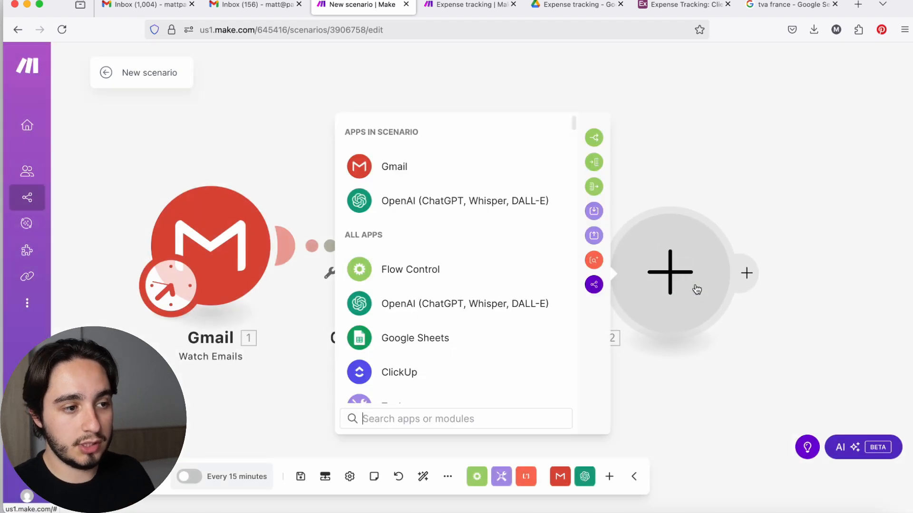
click(407, 202)
scroll(445, 290, down, 3)
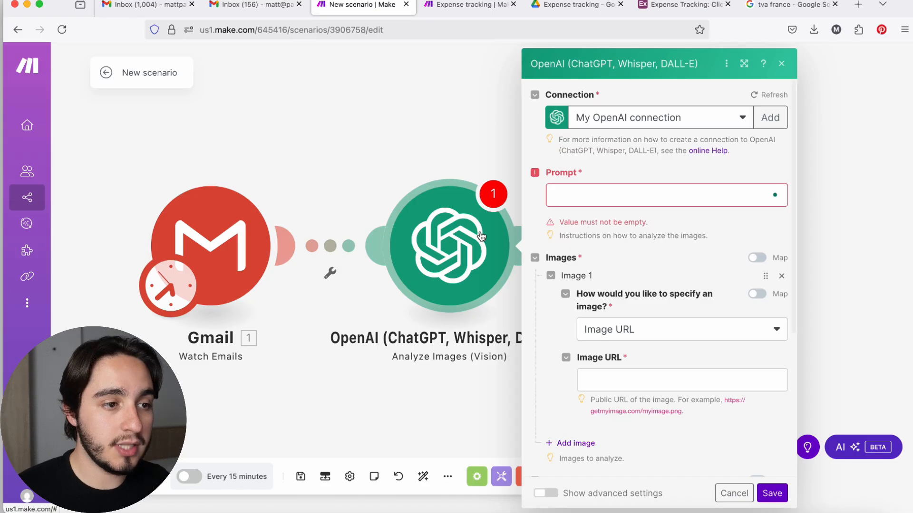
In the OpenAI Analyze Images module, specify Image 1 as an Image File
click(576, 199)
click(561, 261)
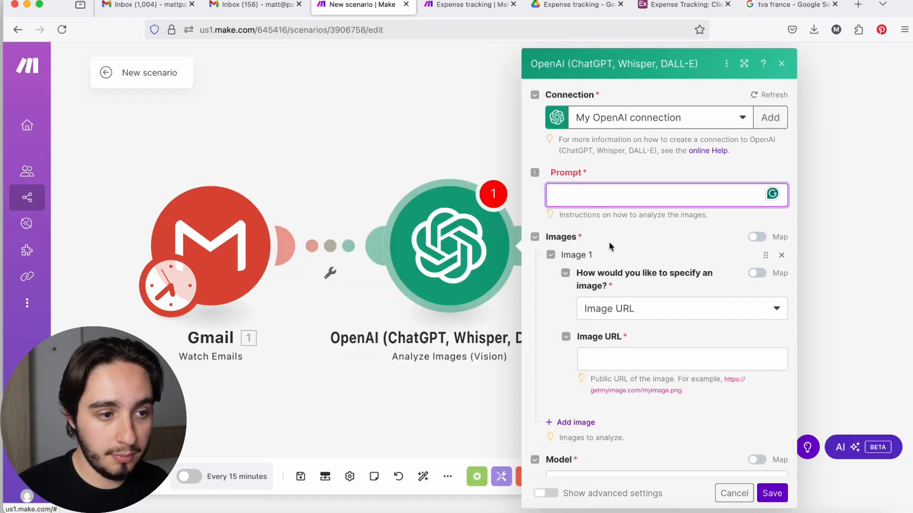
scroll(611, 273, down, 2)
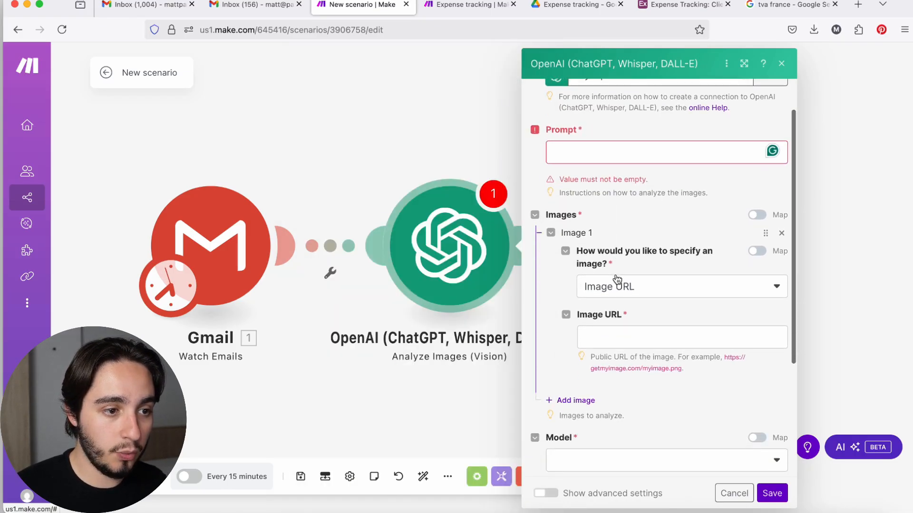
scroll(613, 275, up, 1)
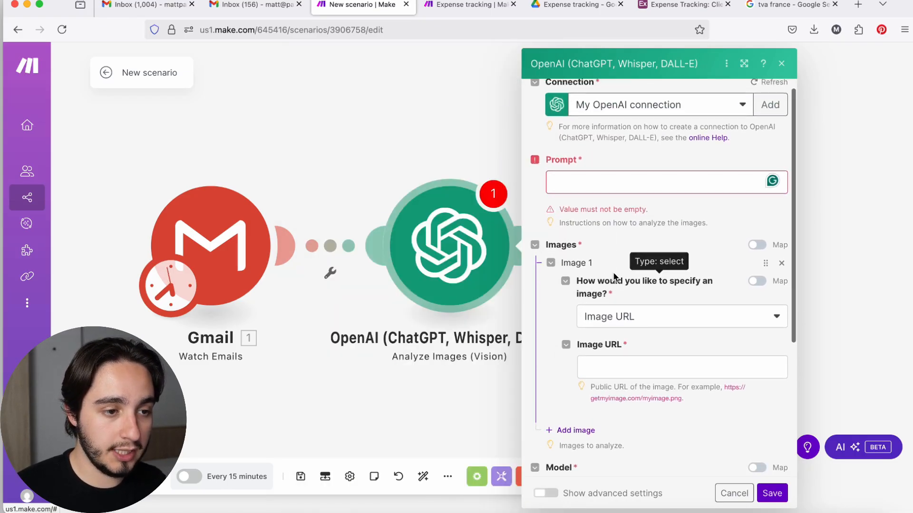
click(628, 315)
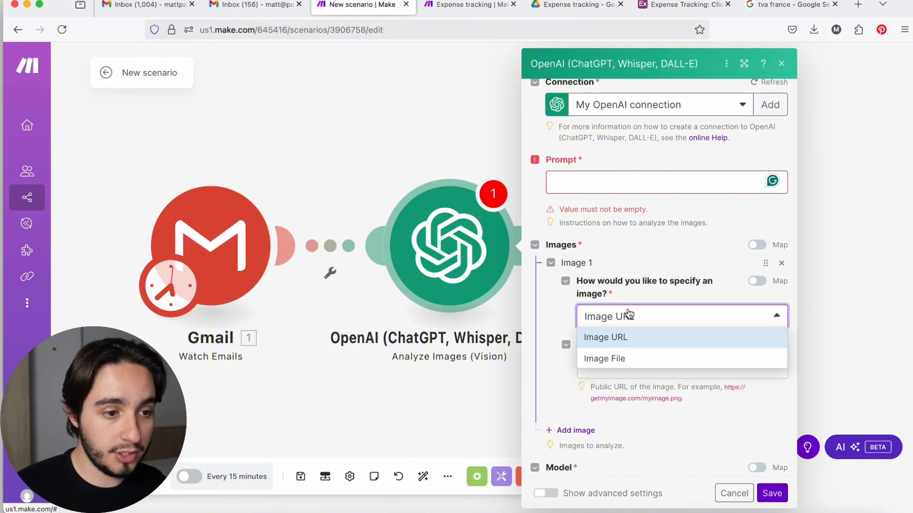
click(621, 358)
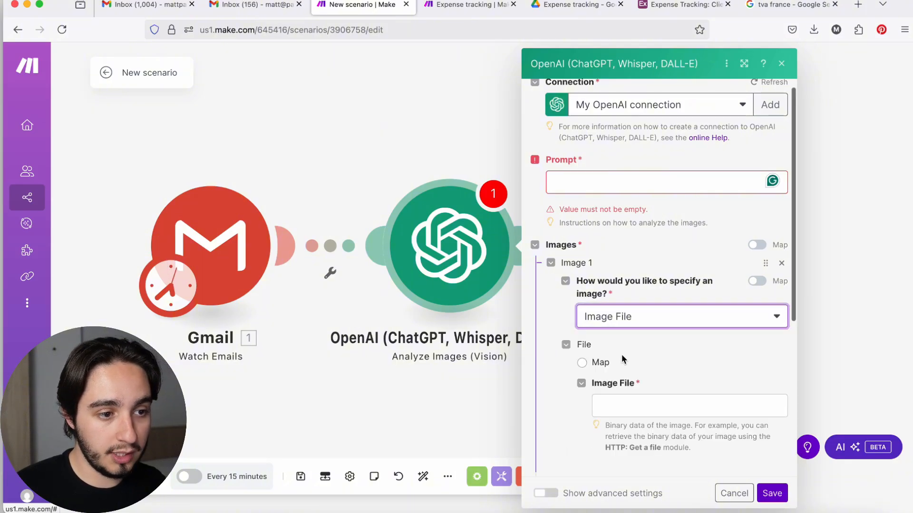
scroll(599, 368, down, 1)
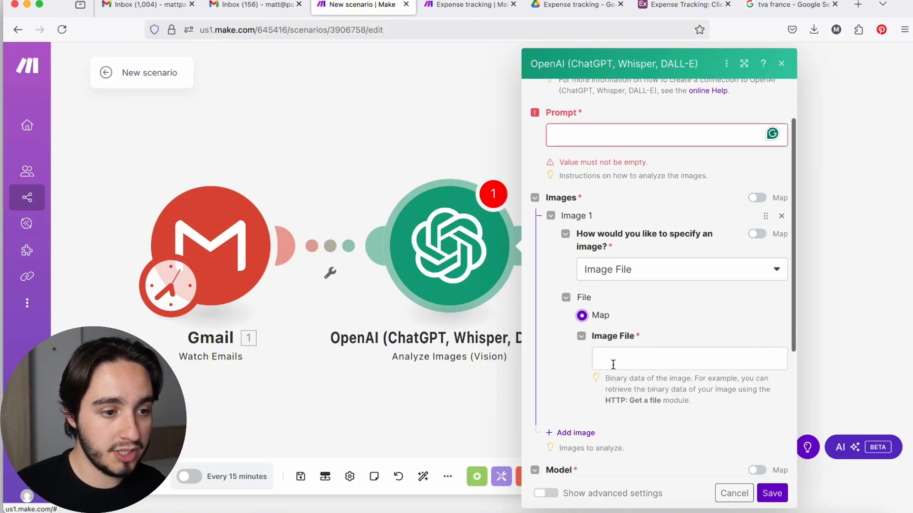
Map the Data item of the Gmail Attachments array to the Image File field of Image 1
click(612, 365)
scroll(495, 346, down, 1)
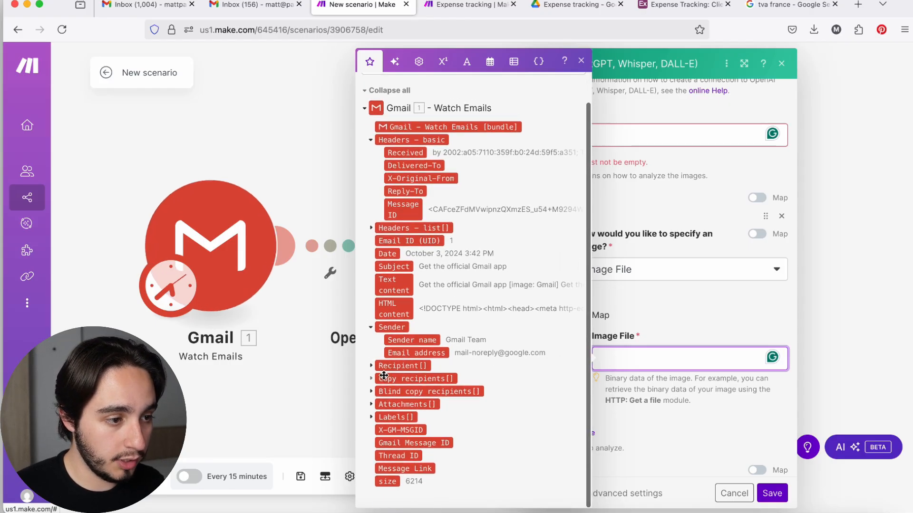
click(370, 404)
scroll(388, 414, down, 2)
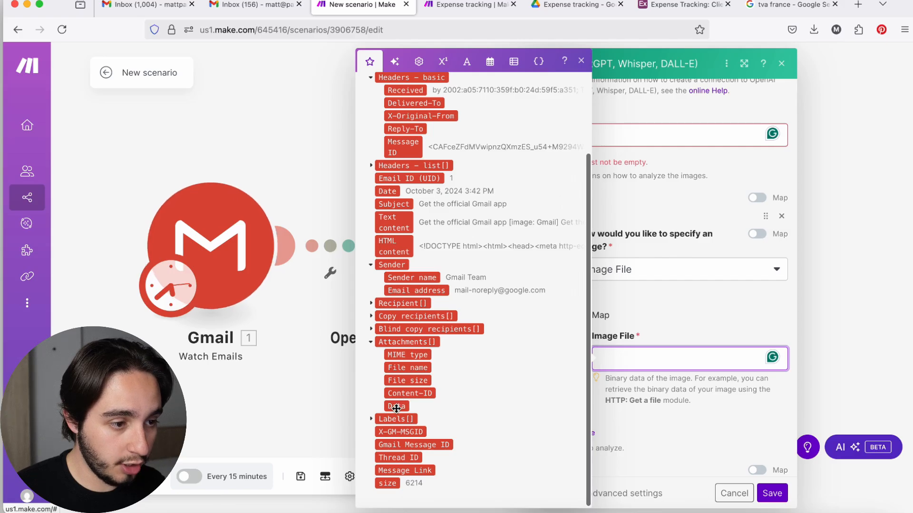
click(396, 407)
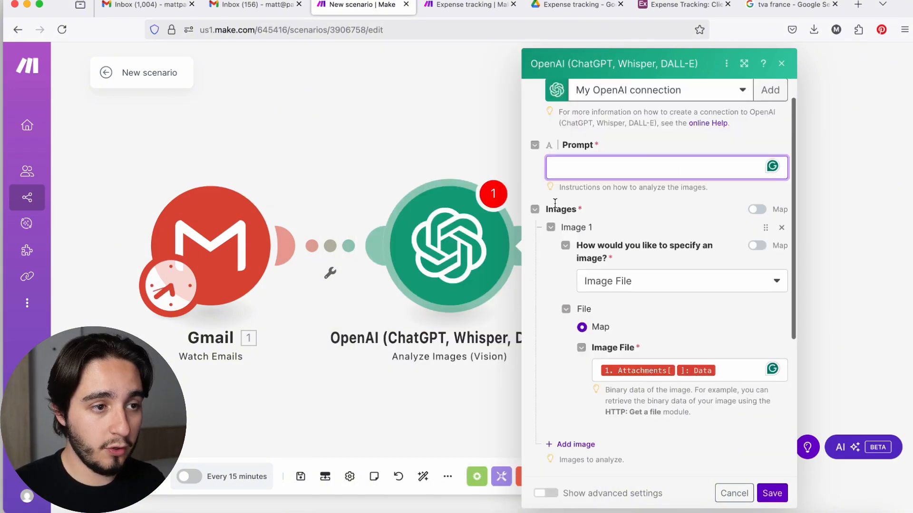
Paste the receipt-analysis prompt that extracts only the Date of Expense and Total Amount Paid into the Prompt field
scroll(561, 200, up, 2)
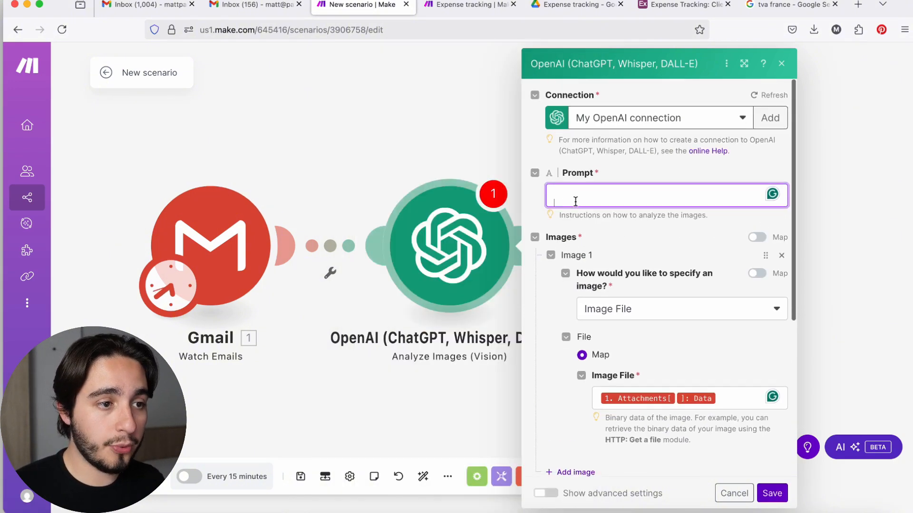
key(super+v)
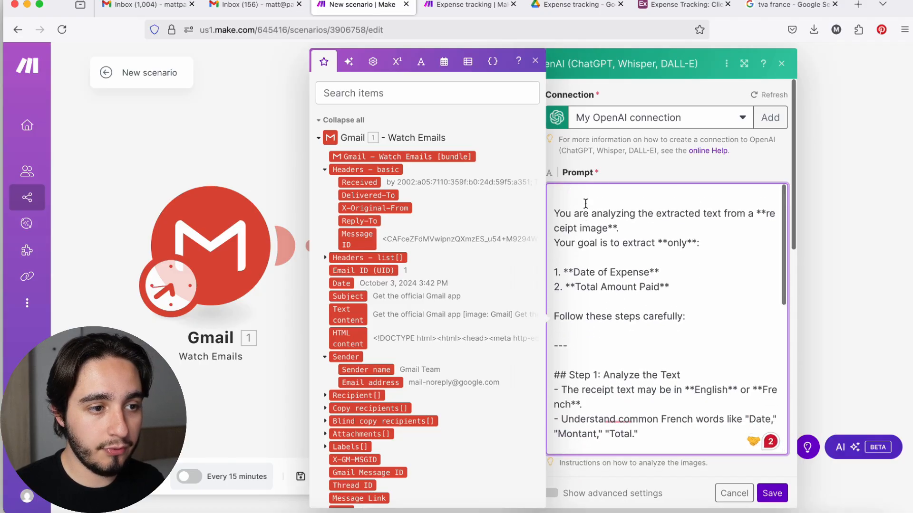
scroll(585, 203, down, 1)
Review the pasted prompt's extraction goals and its steps for analyzing the text and extracting the date
click(635, 210)
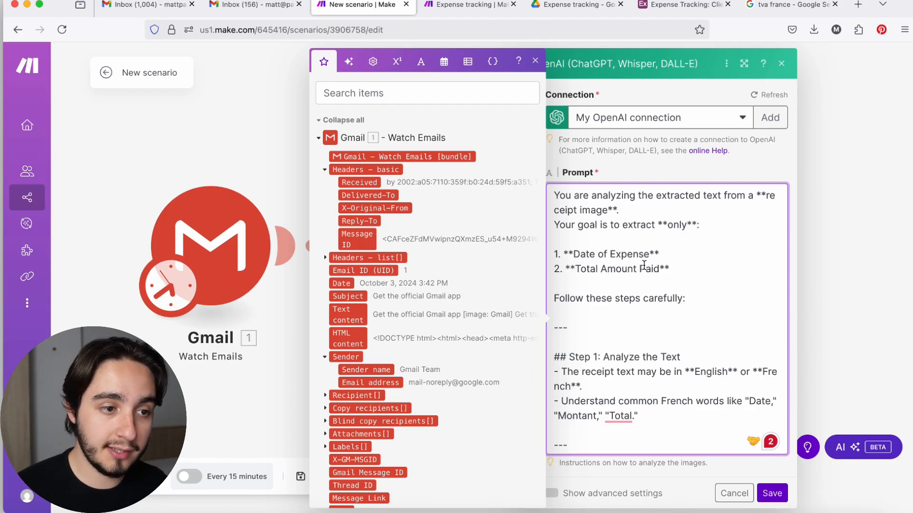
drag(648, 255, 660, 270)
scroll(662, 272, down, 5)
scroll(661, 272, up, 3)
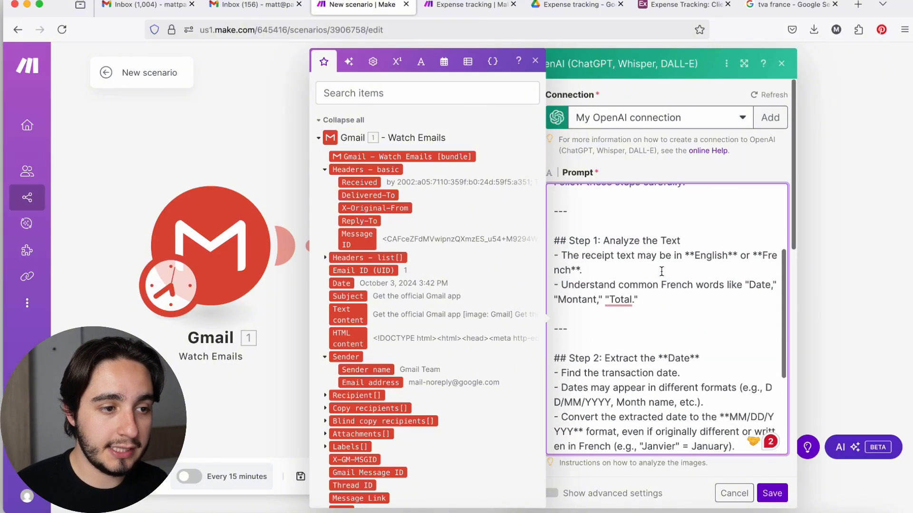
scroll(661, 272, down, 1)
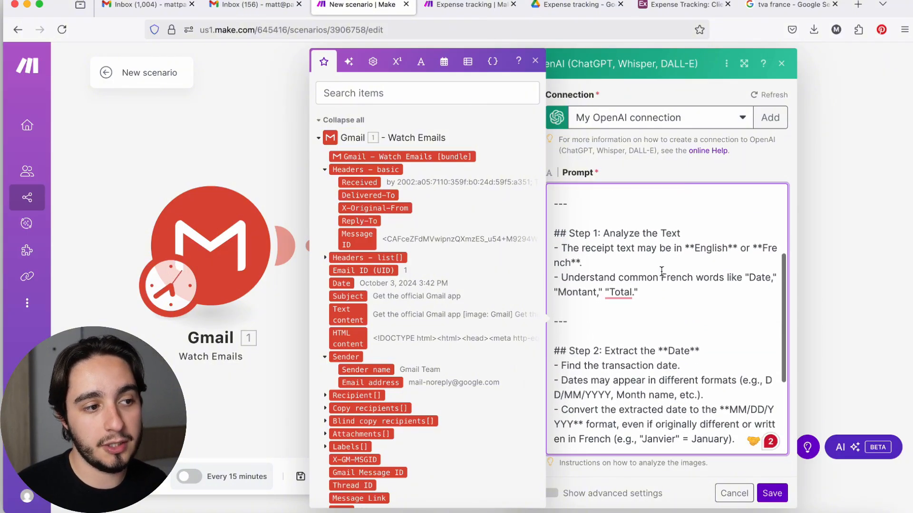
scroll(661, 272, up, 1)
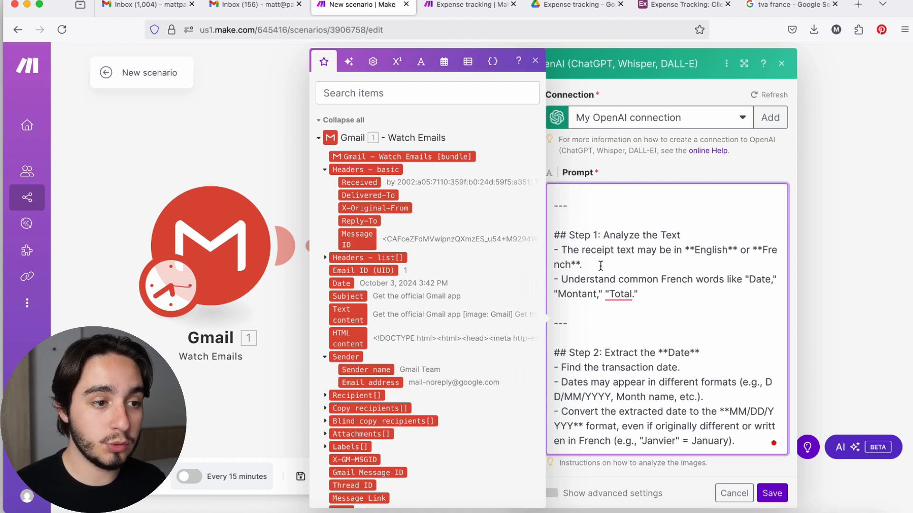
Review the prompt's instructions on receipt language, French terms, MM/DD/YYYY date conversion and extracting the total amount
drag(583, 265, 684, 252)
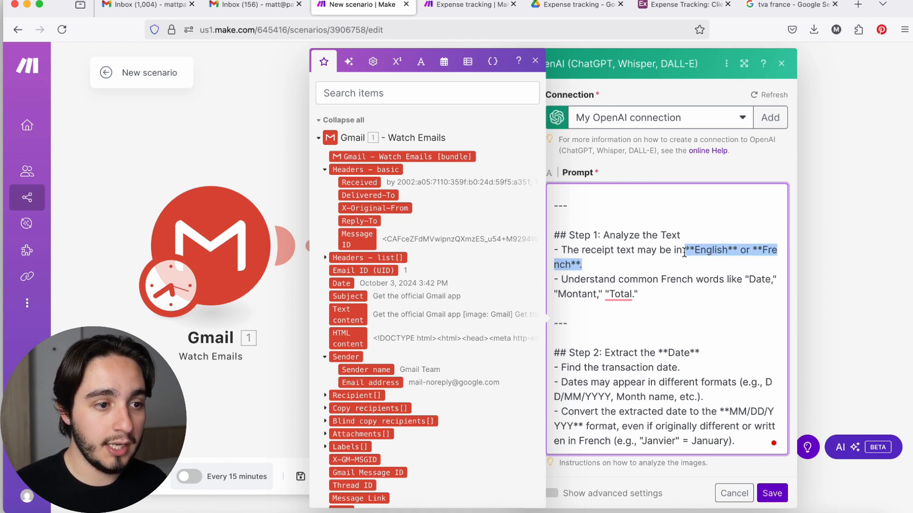
click(642, 263)
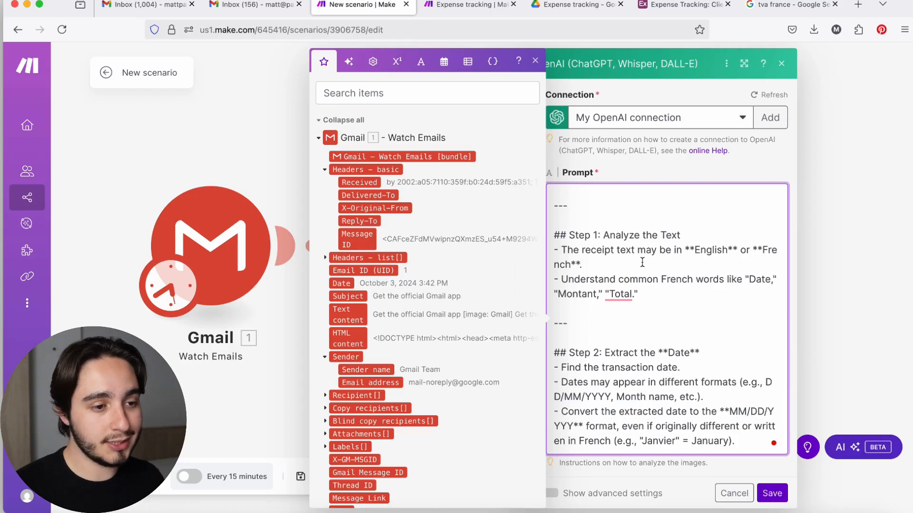
click(641, 262)
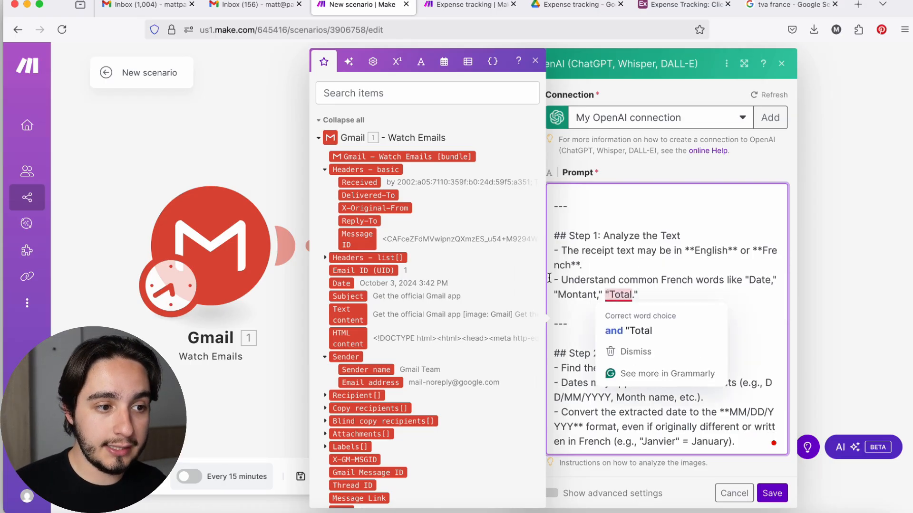
double_click(620, 294)
scroll(680, 298, down, 3)
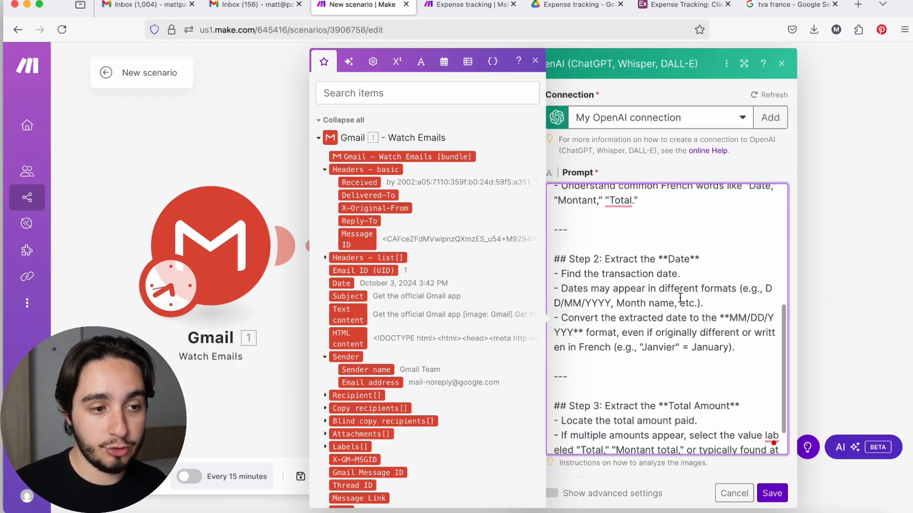
scroll(720, 272, up, 1)
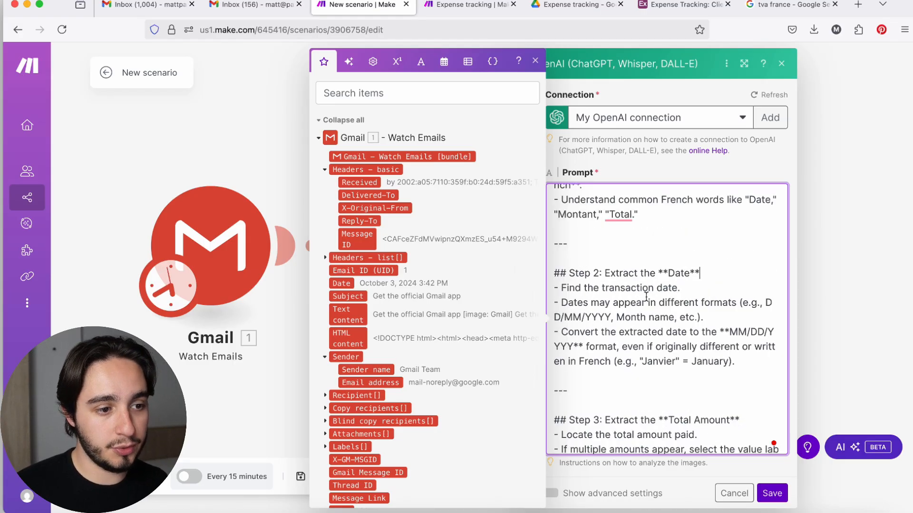
scroll(646, 296, down, 1)
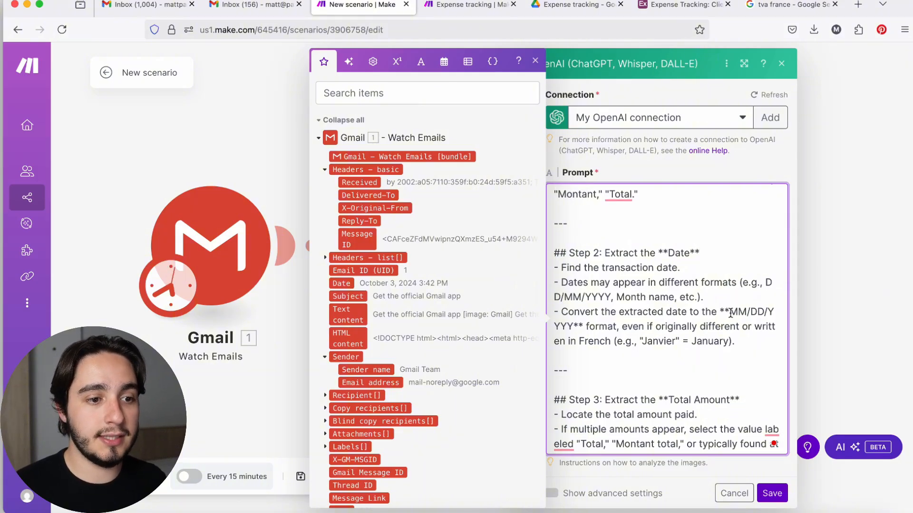
drag(730, 314, 576, 343)
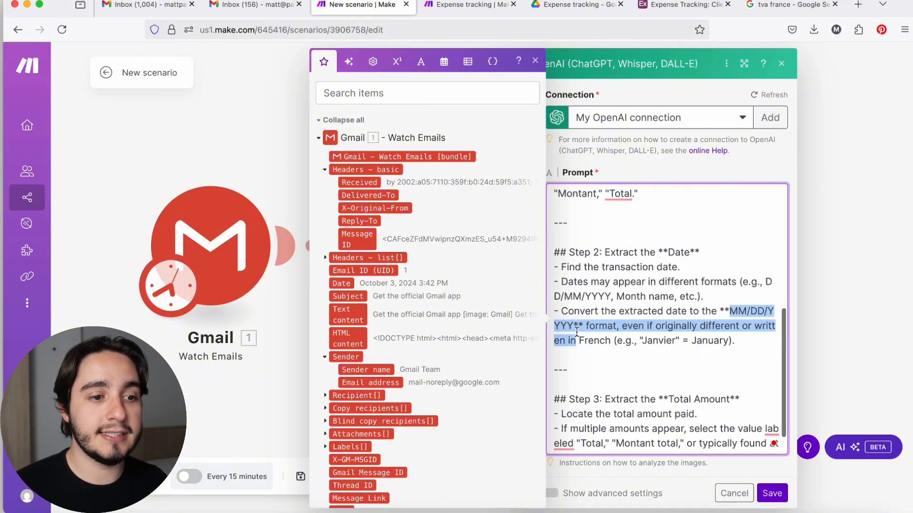
click(750, 308)
drag(729, 311, 576, 327)
scroll(688, 344, down, 2)
click(688, 341)
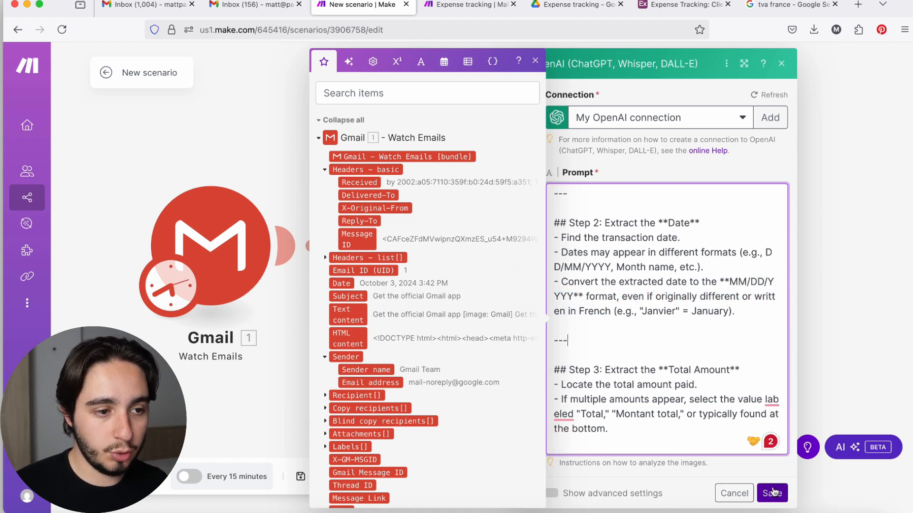
Save the OpenAI module and run the scenario once, with Gmail starting from the email of 2025-04-25 4:28 PM
click(772, 492)
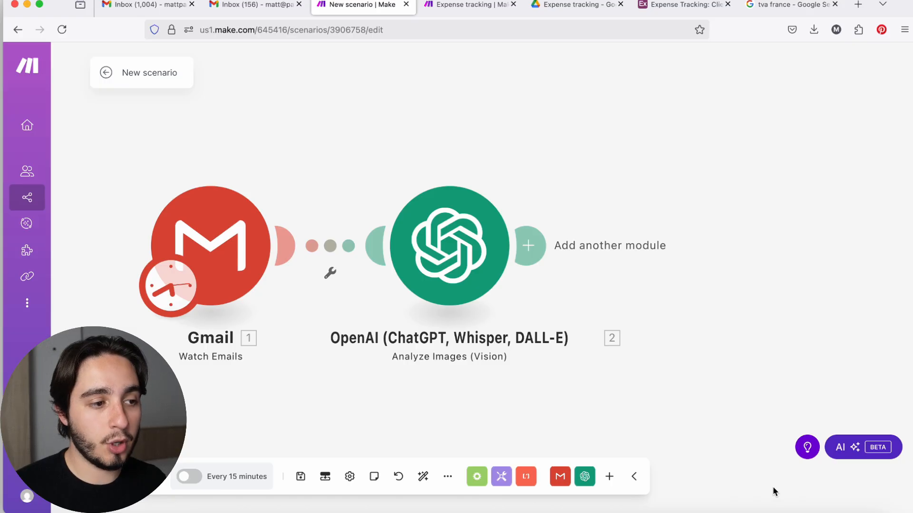
right_click(247, 237)
click(310, 284)
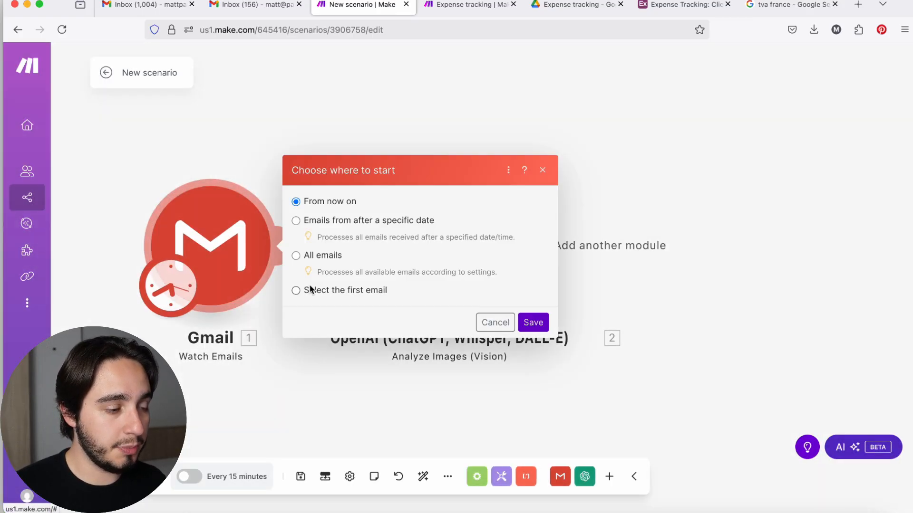
click(295, 292)
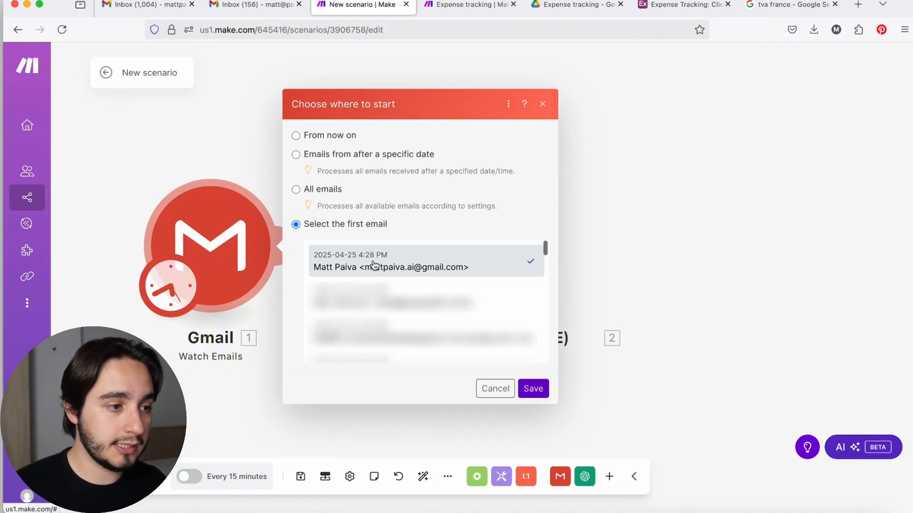
click(536, 388)
click(135, 473)
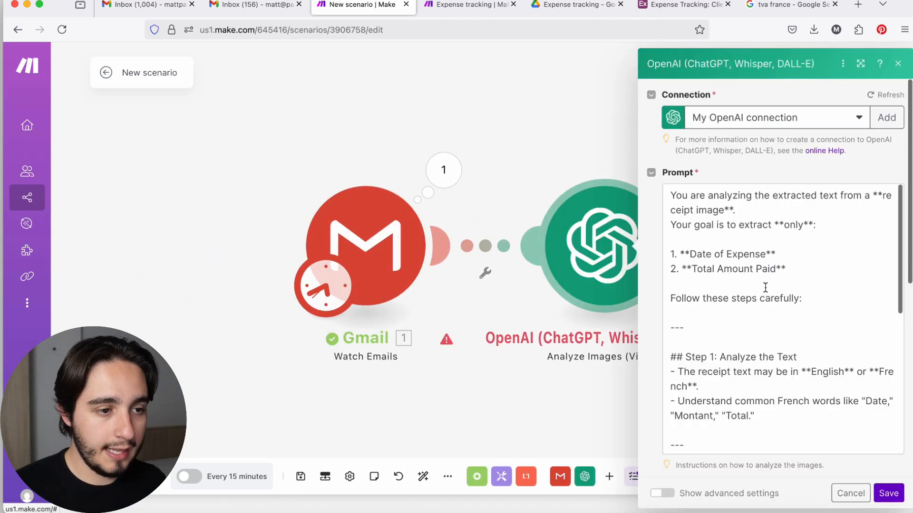
Set the Analyze Images module's model to gpt-4o-mini and save the module
scroll(765, 289, down, 10)
scroll(770, 408, down, 12)
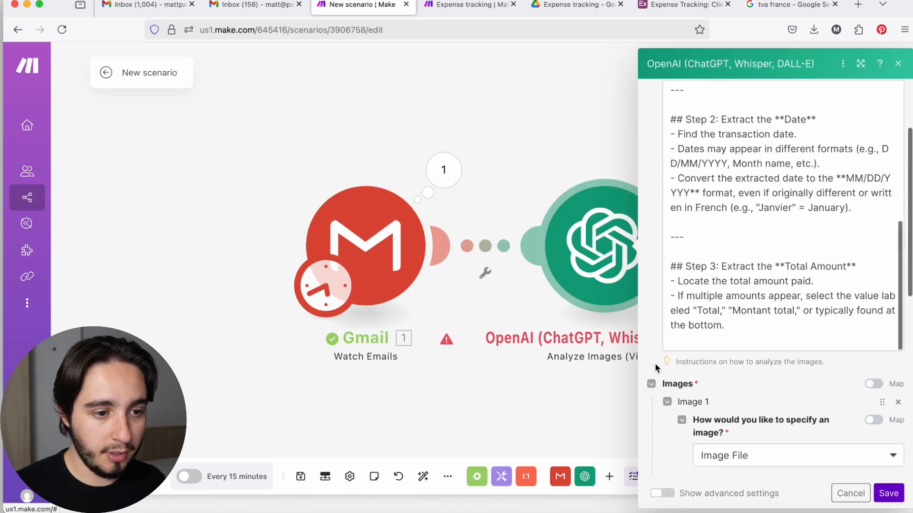
scroll(756, 366, down, 2)
click(726, 330)
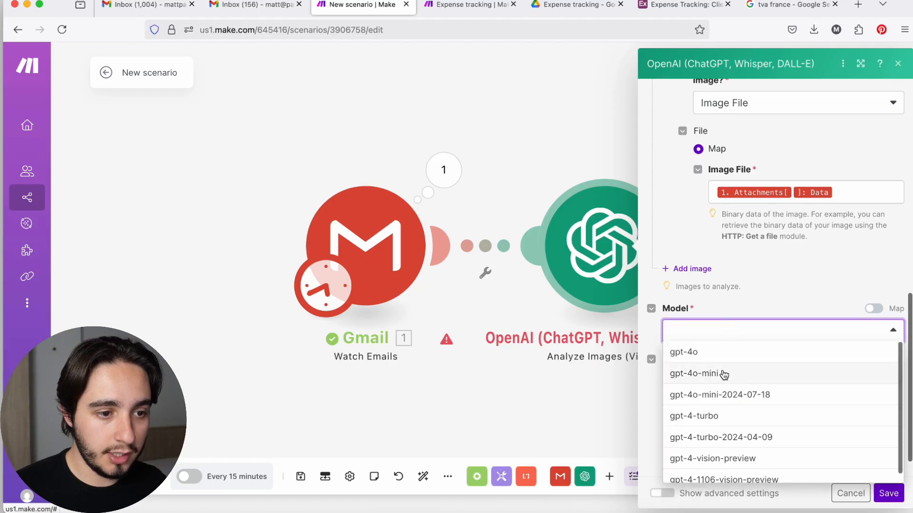
click(721, 376)
click(901, 498)
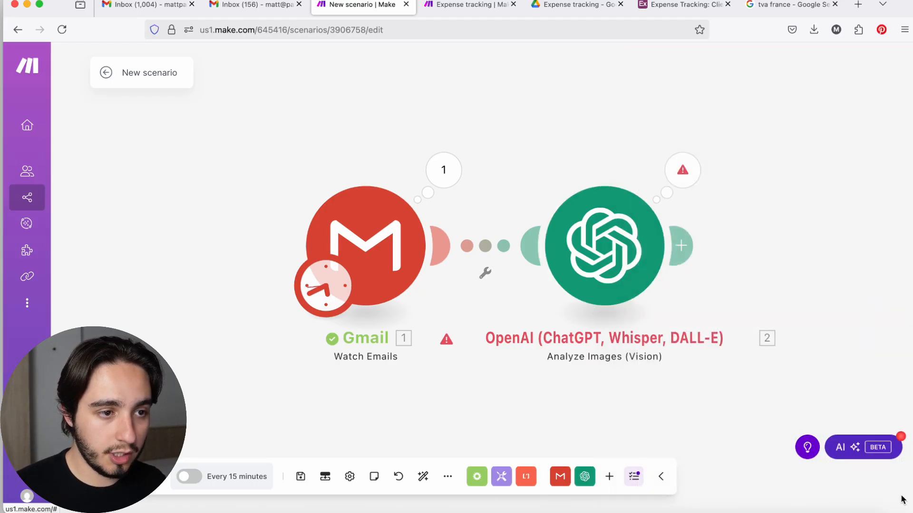
Reset the Gmail trigger's starting point to the 2025-04-25 4:28 PM email and rerun the scenario
right_click(344, 245)
click(394, 292)
click(480, 224)
click(555, 264)
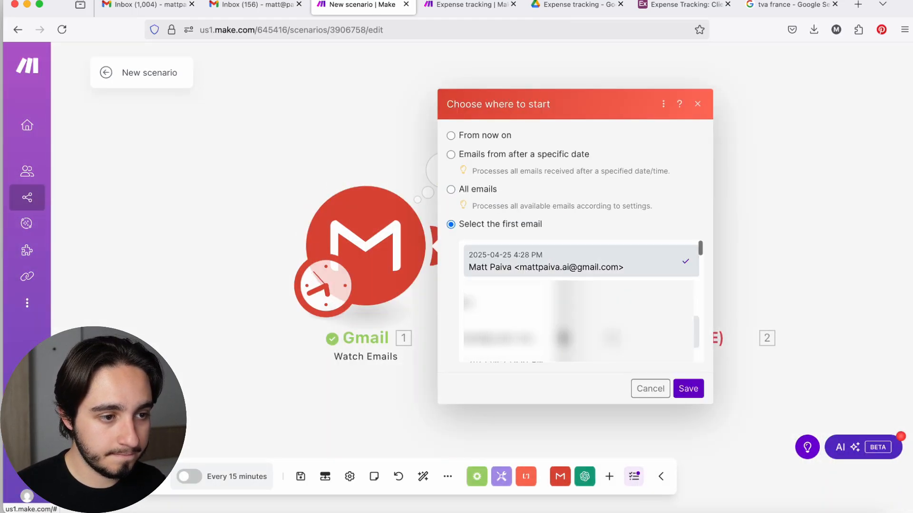
click(694, 389)
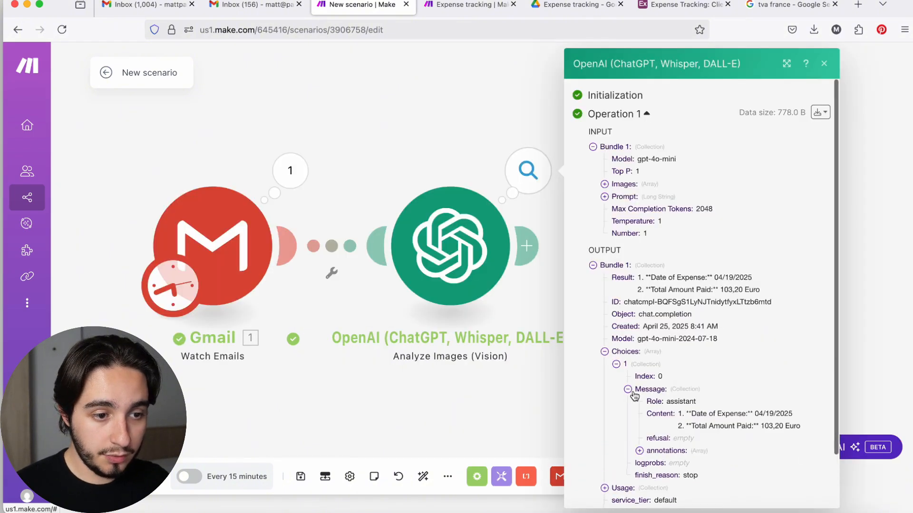
Examine the date of expense and total amount paid in the Analyze Images module's output, and close the output
scroll(633, 393, down, 3)
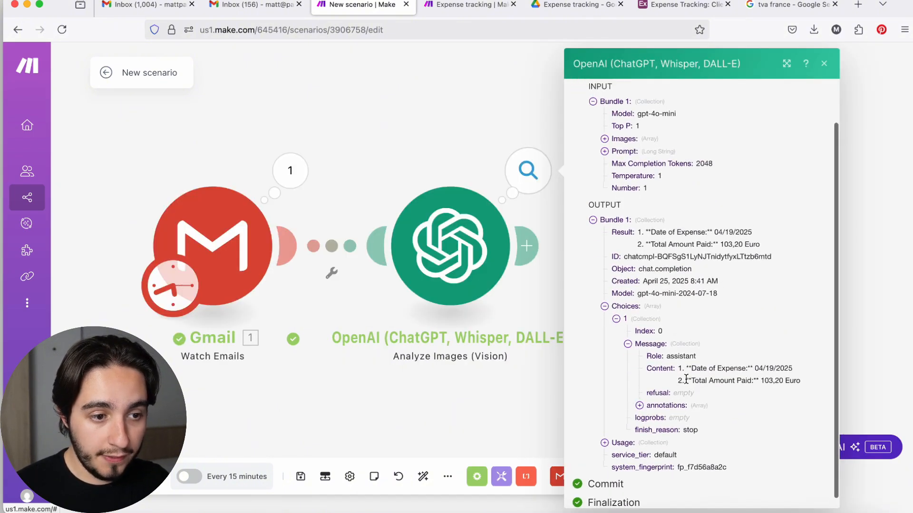
drag(678, 370, 805, 372)
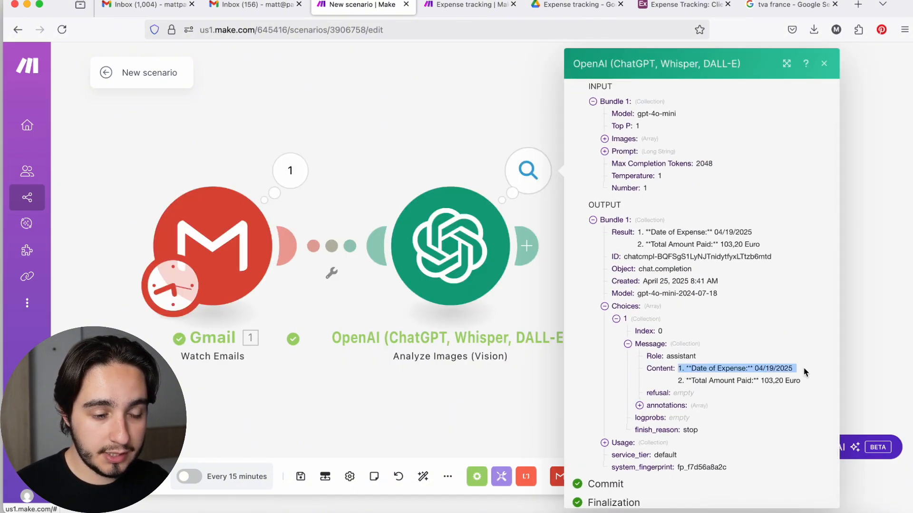
click(774, 370)
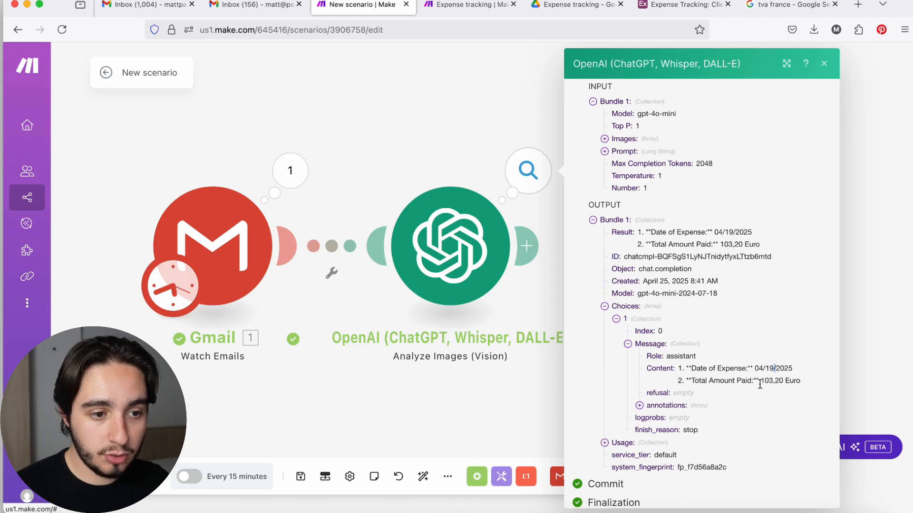
drag(759, 380, 807, 381)
click(808, 382)
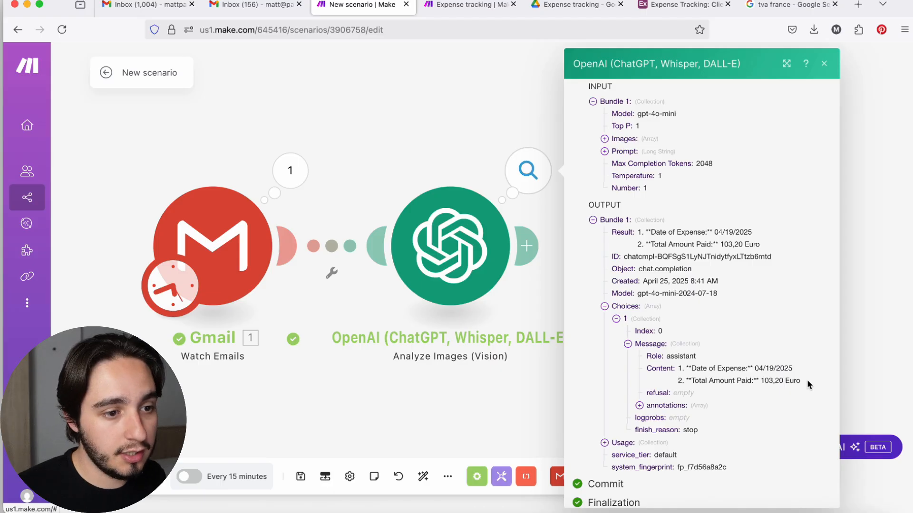
key(Escape)
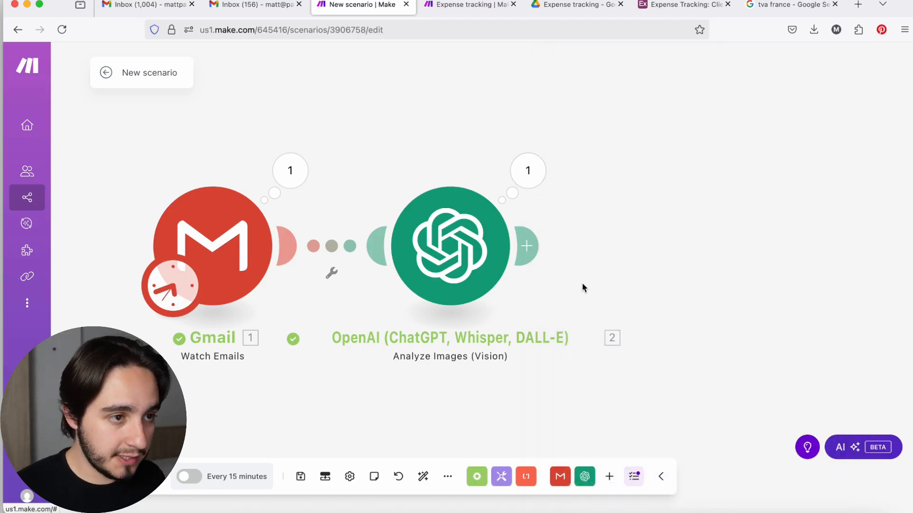
Add an OpenAI Create a Completion (Prompt) module after the Analyze Images module
click(527, 247)
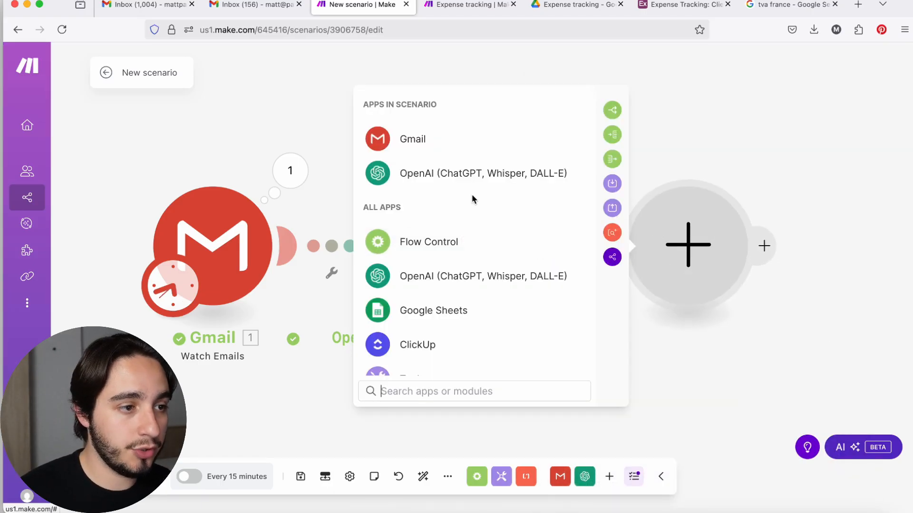
click(411, 175)
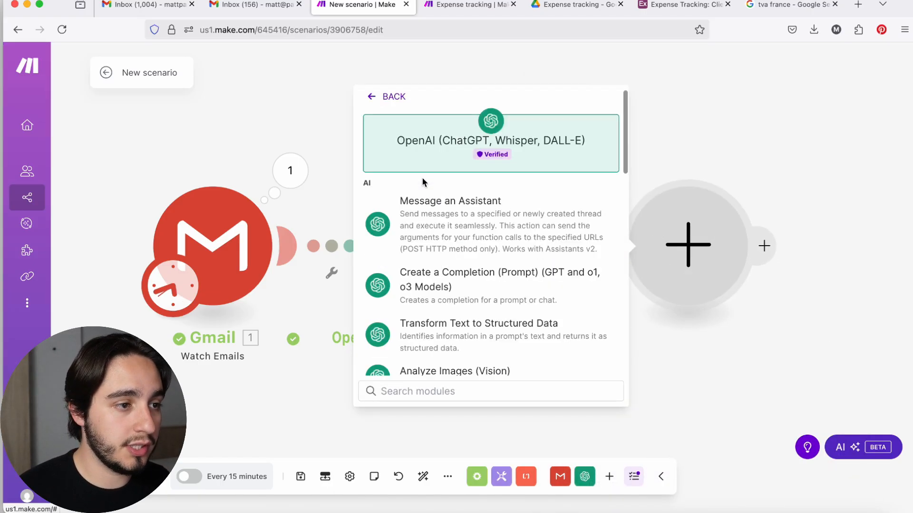
click(458, 282)
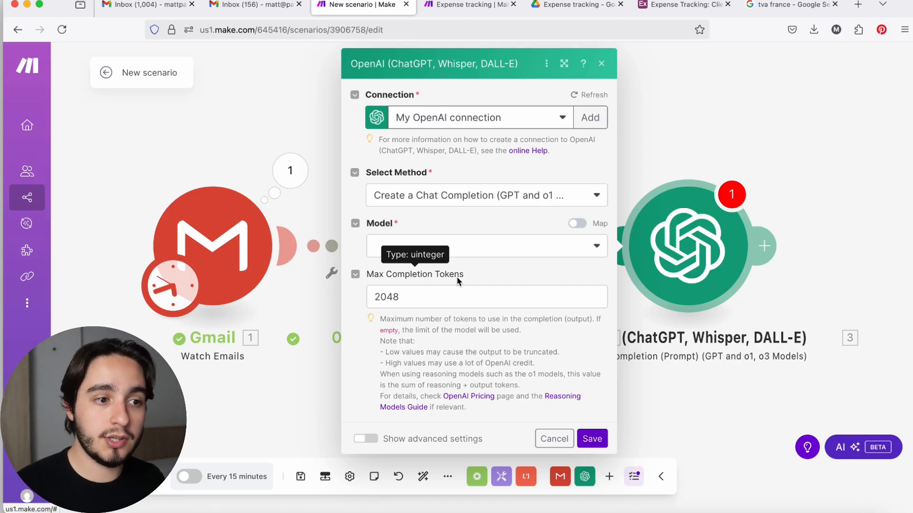
Switch to the Airtable base and review the Expenses table's Date, Amount, Type of Expense, Employee and Clients fields
click(670, 5)
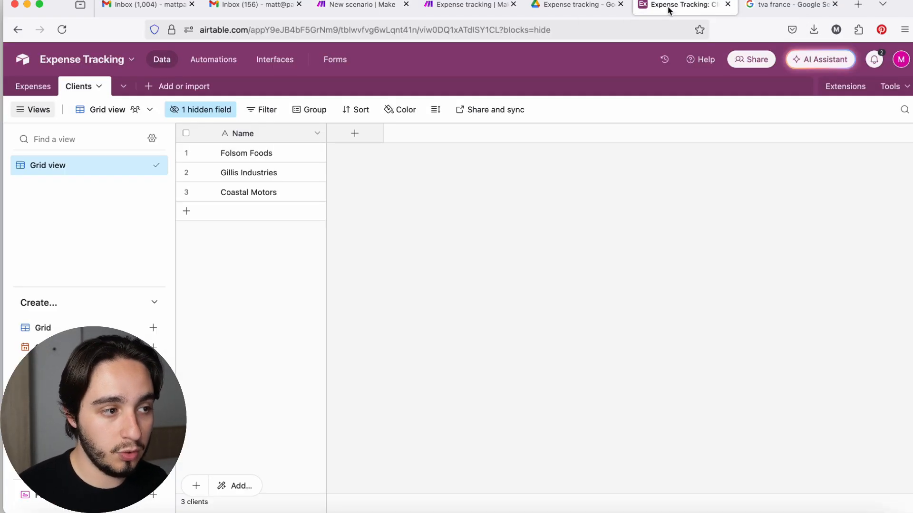
click(38, 91)
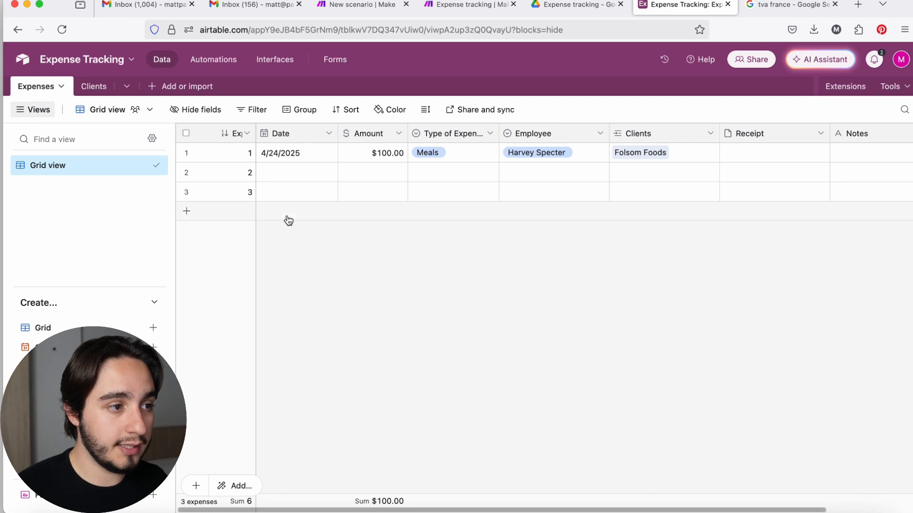
click(291, 136)
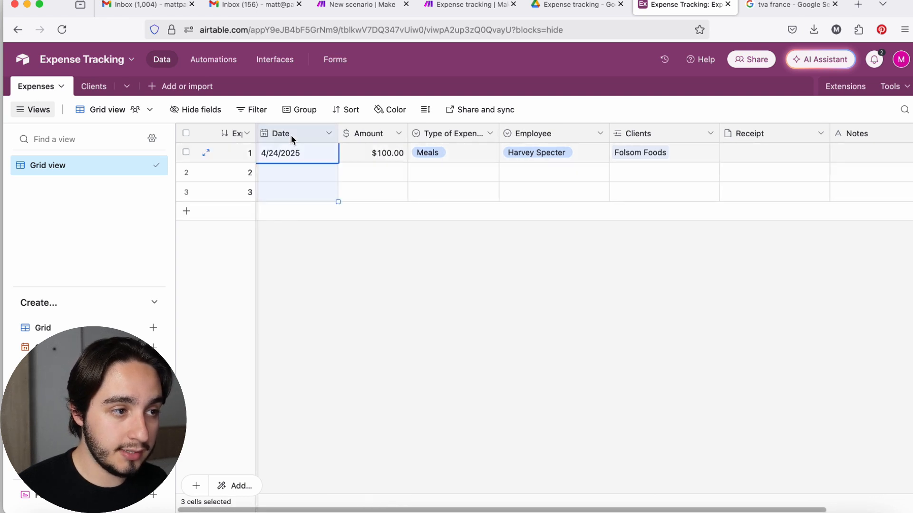
click(366, 134)
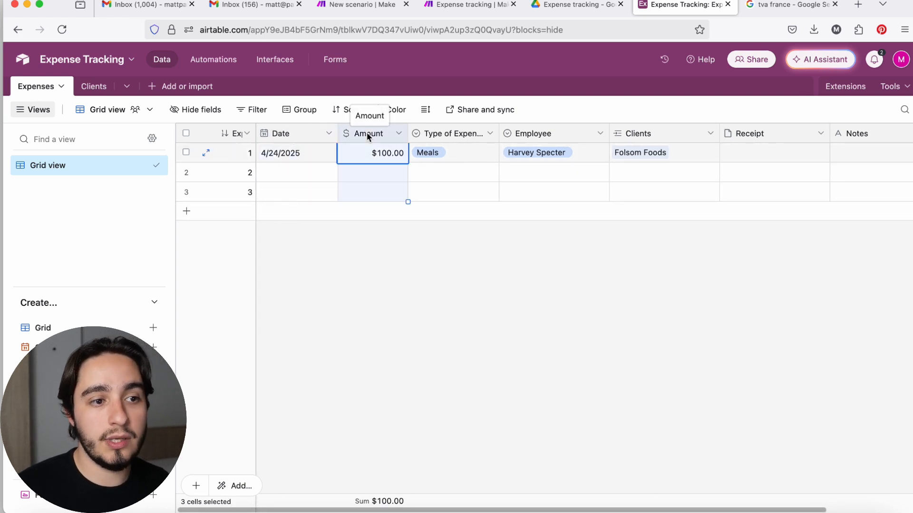
click(442, 133)
click(523, 134)
click(651, 132)
click(460, 135)
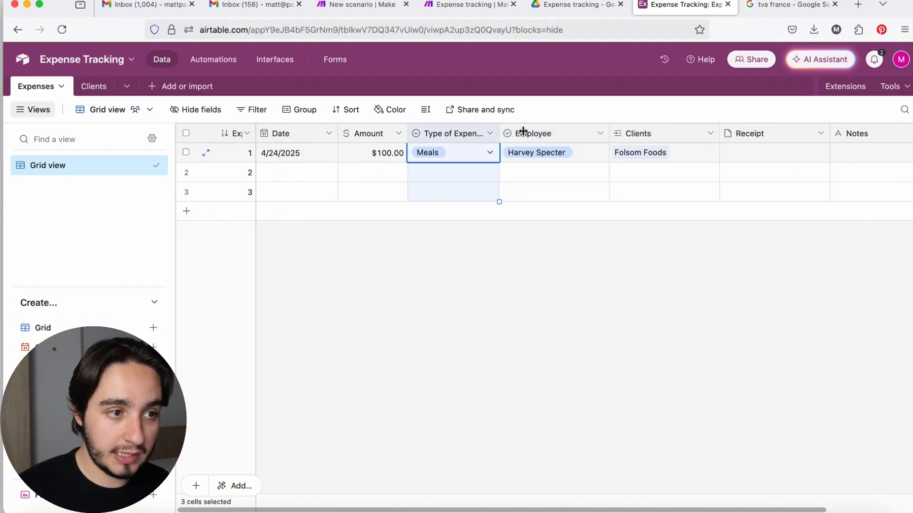
click(563, 135)
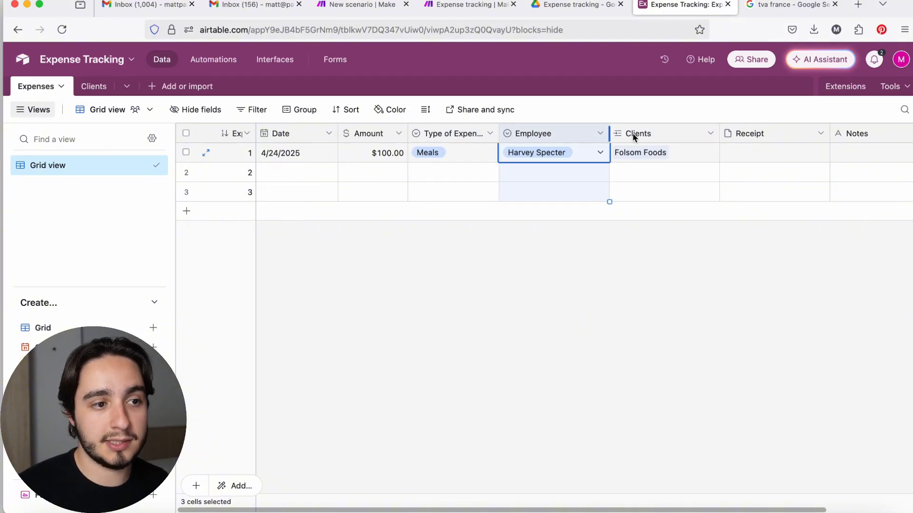
click(670, 136)
scroll(668, 133, right, 4)
click(678, 133)
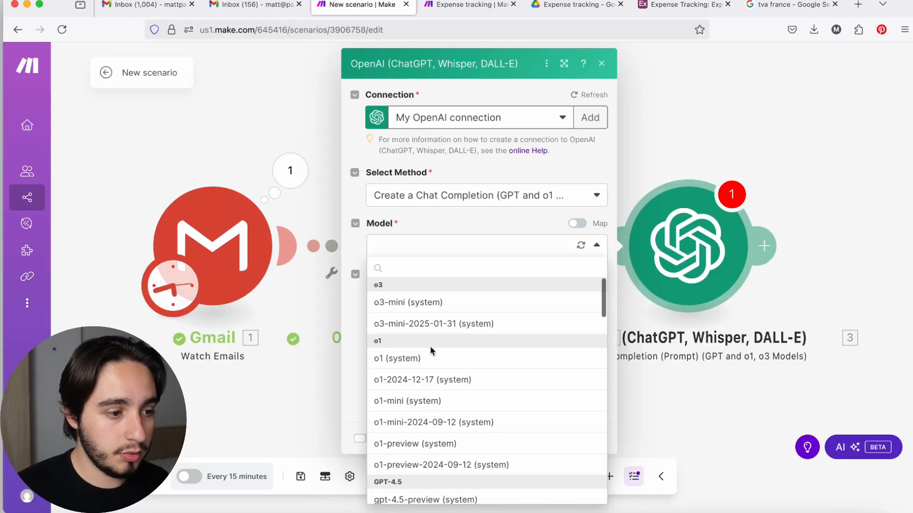
In Make, give the completion module a Developer / System message with the #Task prompt combining receipt analysis and email details into one JSON object
scroll(430, 346, down, 5)
scroll(431, 351, down, 4)
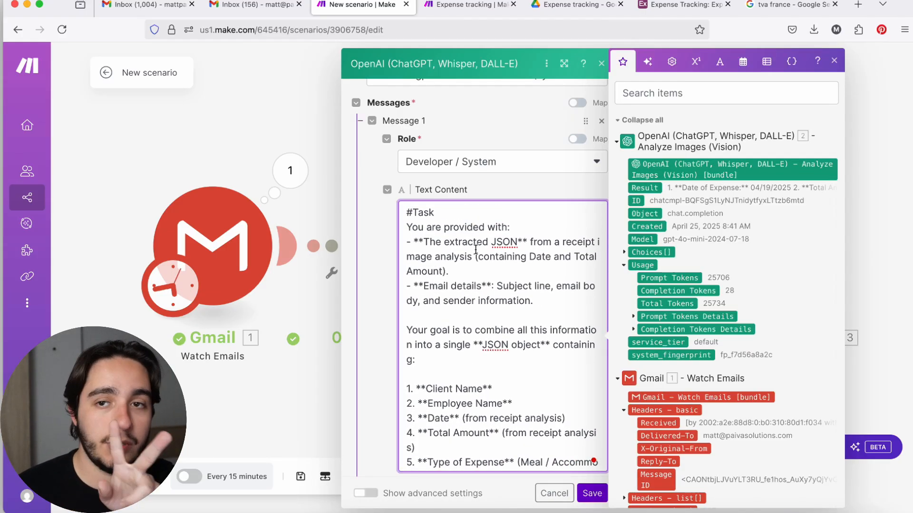
scroll(471, 250, down, 5)
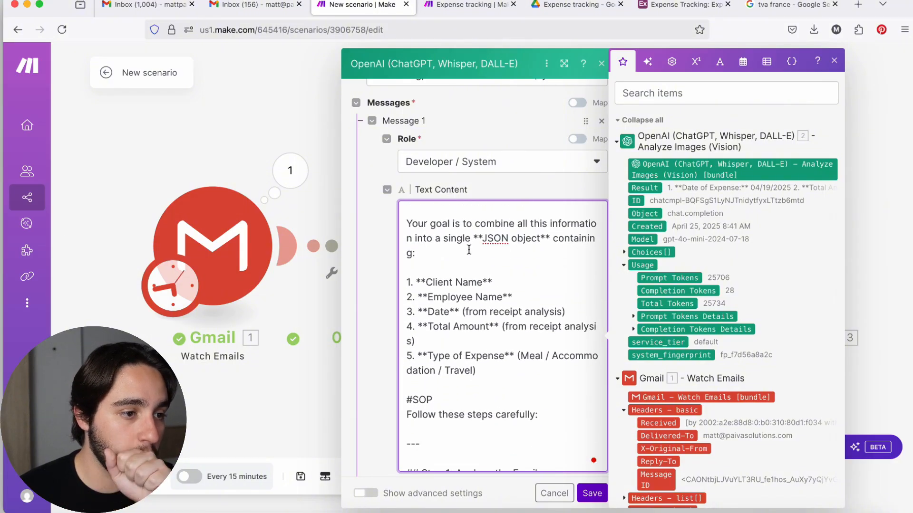
scroll(470, 250, up, 5)
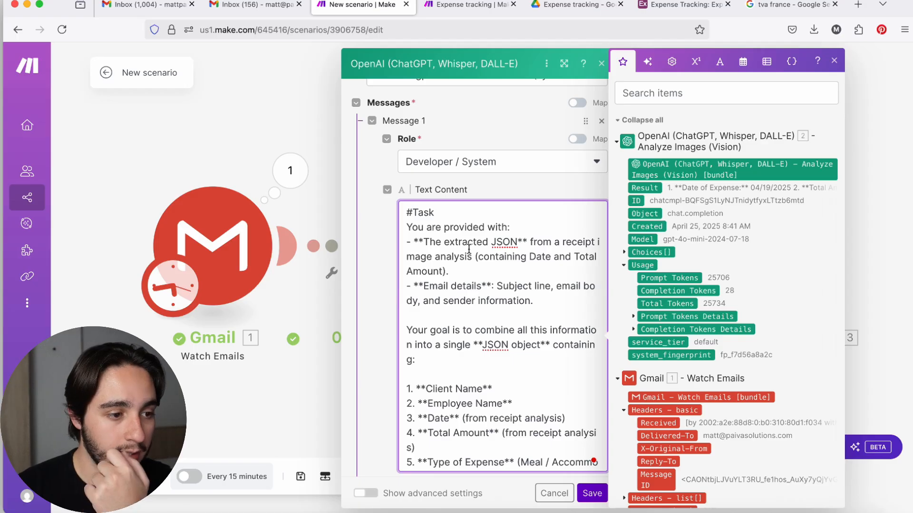
Add a second message with the User role to the completion module, below the Developer / System prompt
scroll(468, 249, down, 10)
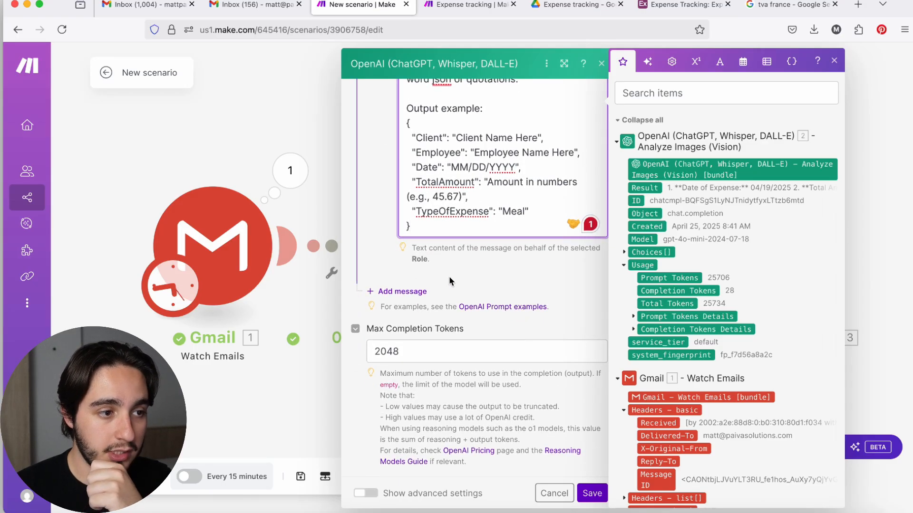
click(425, 292)
click(450, 332)
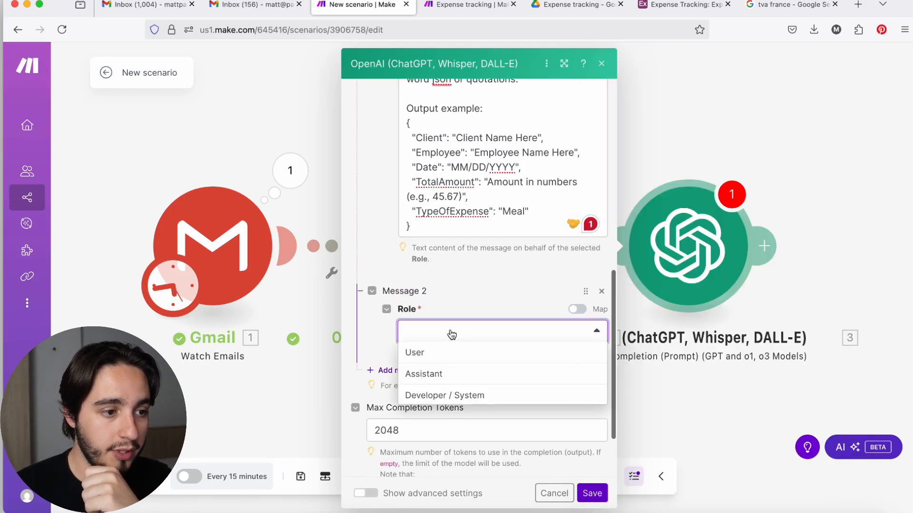
click(443, 362)
click(445, 376)
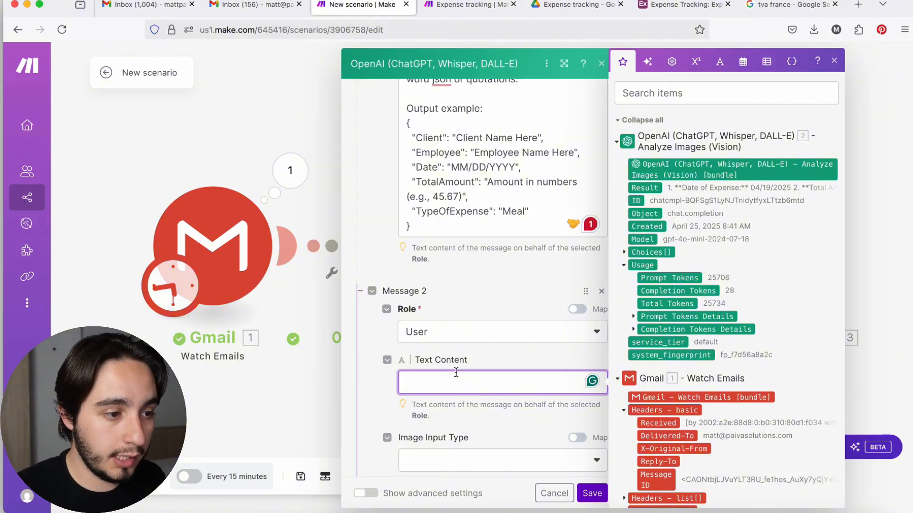
Begin the User message's text with "Email Subject line:" and map the Subject from Gmail Watch Emails to it
text(S)
key(BackSpace)
text(Email Subject line:)
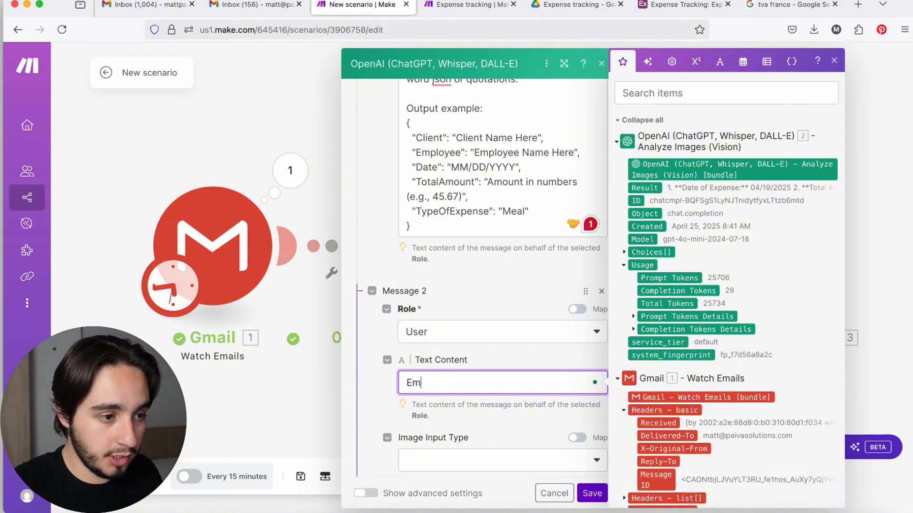
scroll(727, 285, down, 6)
click(644, 238)
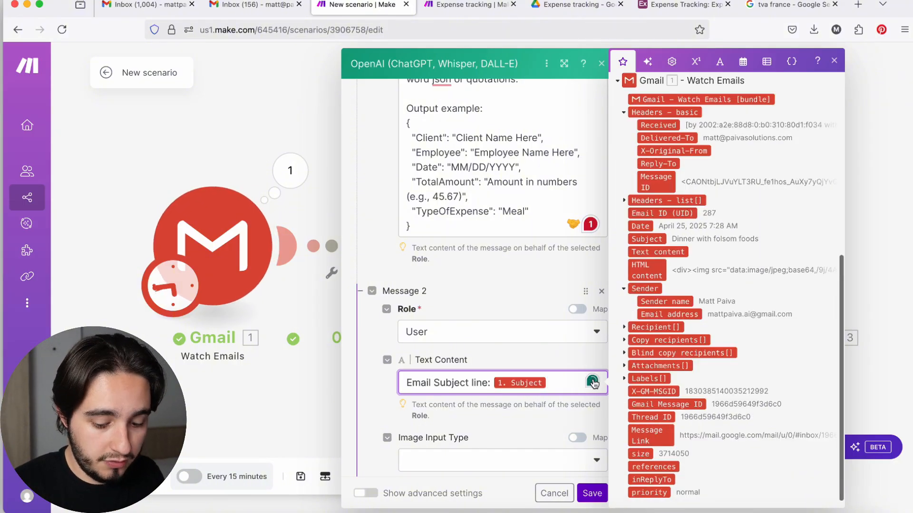
Add an "Email content:" entry below the subject in the User message and map Gmail's Text content to it
key(Return)
key(Return)
text(ema)
key(BackSpace)
key(BackSpace)
key(BackSpace)
text(Email content:)
click(675, 252)
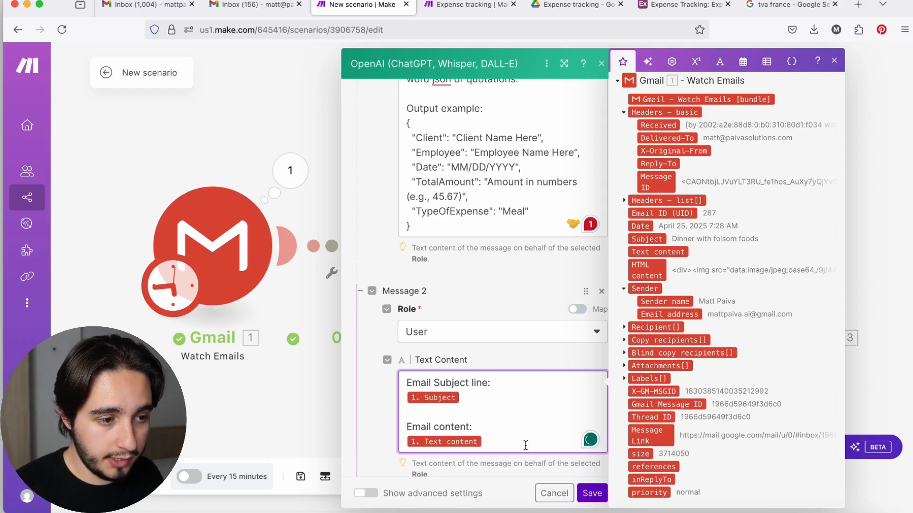
Add a "Sender name:" entry to the User message, followed on its own line by the Gmail Sender name variable
key(Return)
key(Return)
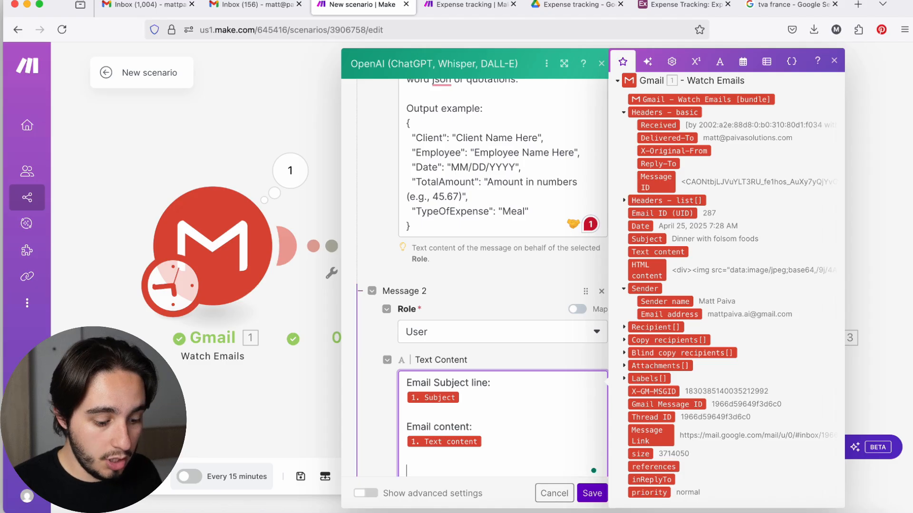
scroll(498, 400, down, 3)
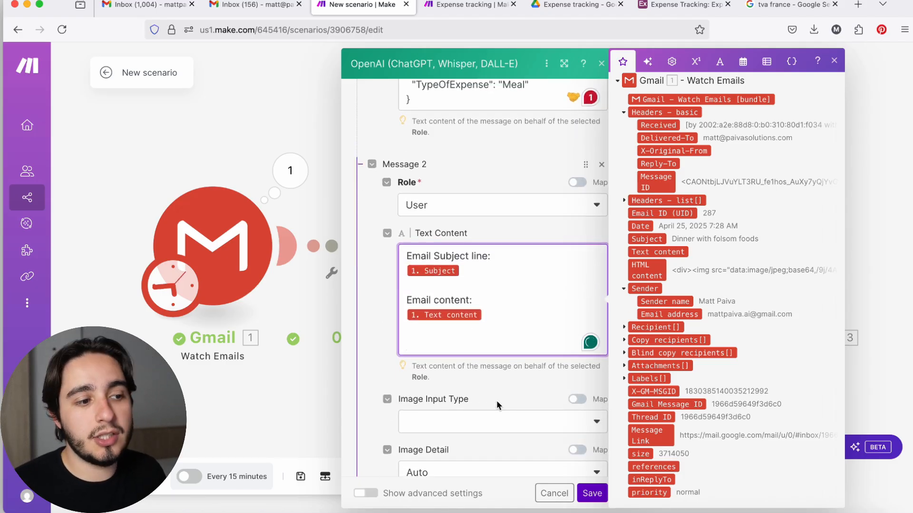
text(Sender name:)
key(Return)
click(665, 302)
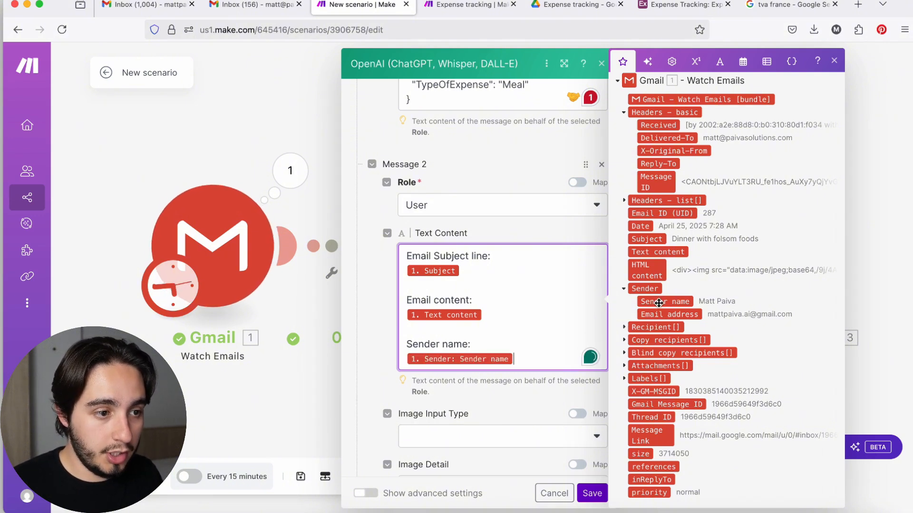
Add an "Image analysis:" entry to the User message, mapped to the Choices Message Content from the Analyze Images module
key(Return)
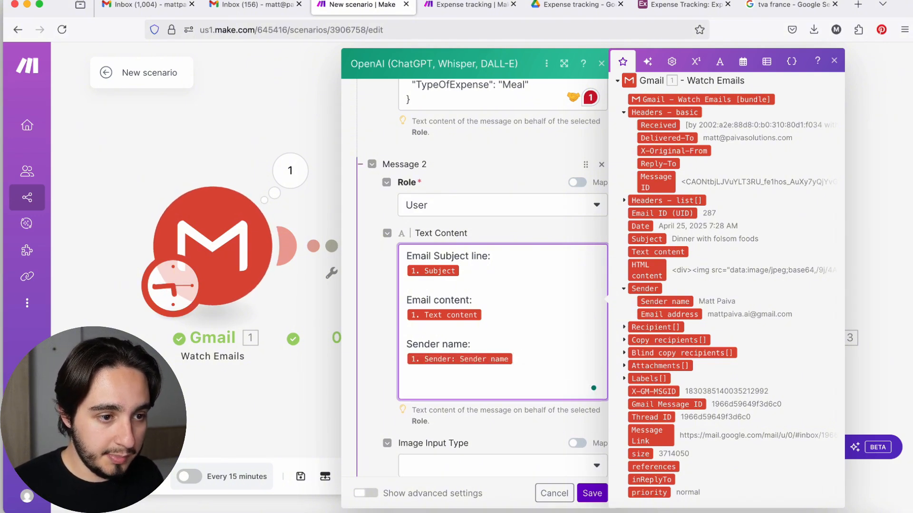
text(Image anal)
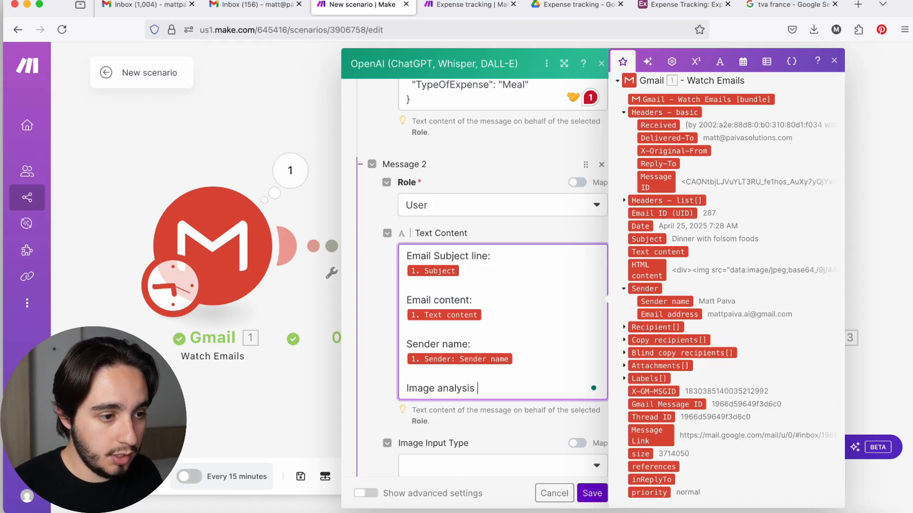
text(ysis)
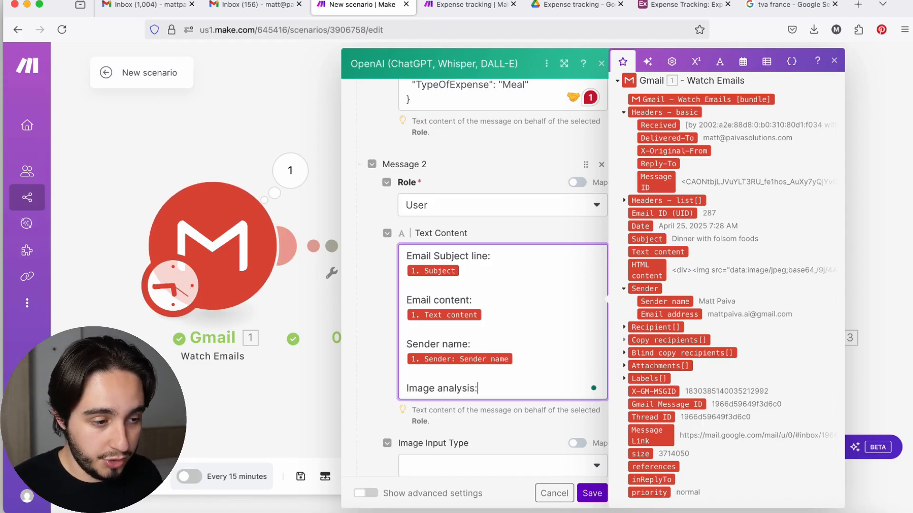
text(:)
key(Return)
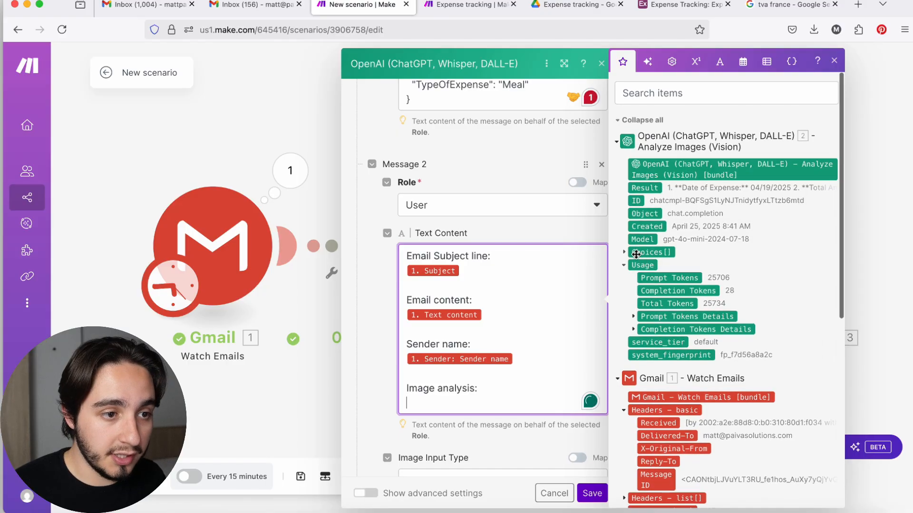
click(625, 253)
click(633, 291)
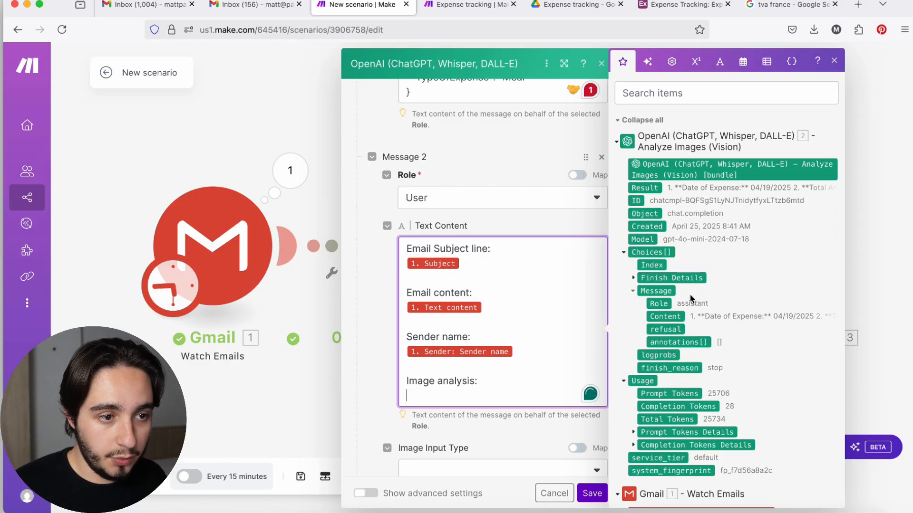
click(667, 316)
scroll(567, 380, down, 5)
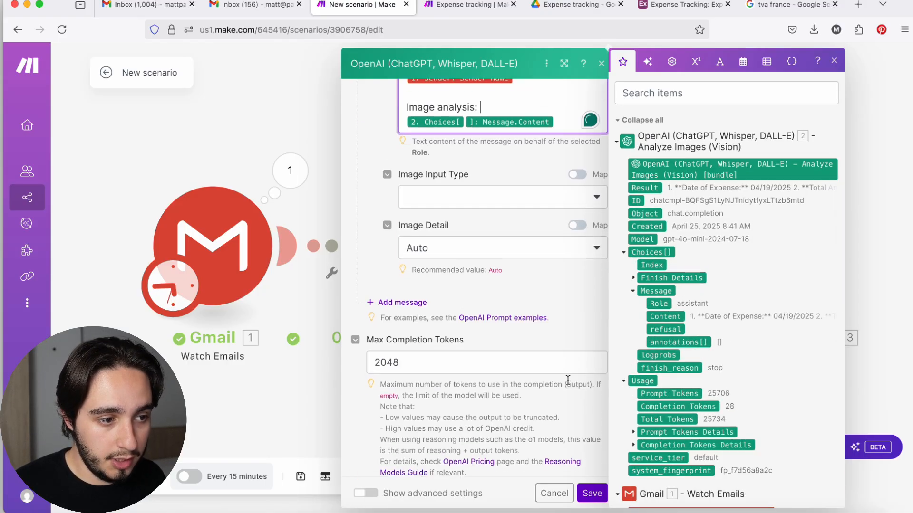
click(567, 379)
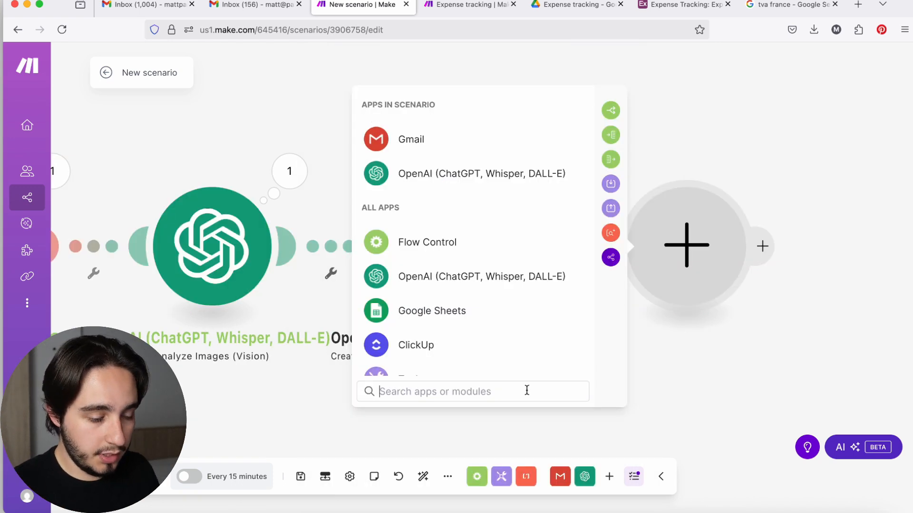
Add a Parse JSON module after the completion module, map its JSON string to the completion's Choices Message Content, and save it
text(JSOn)
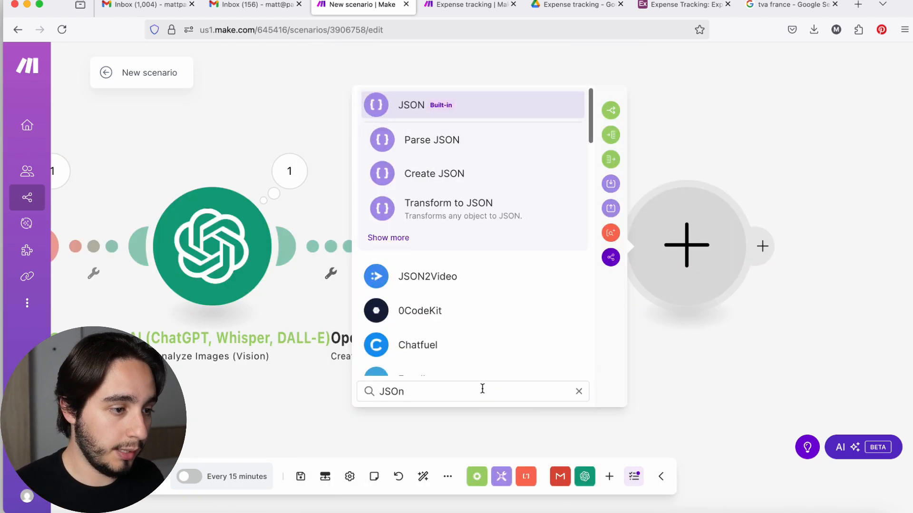
click(433, 136)
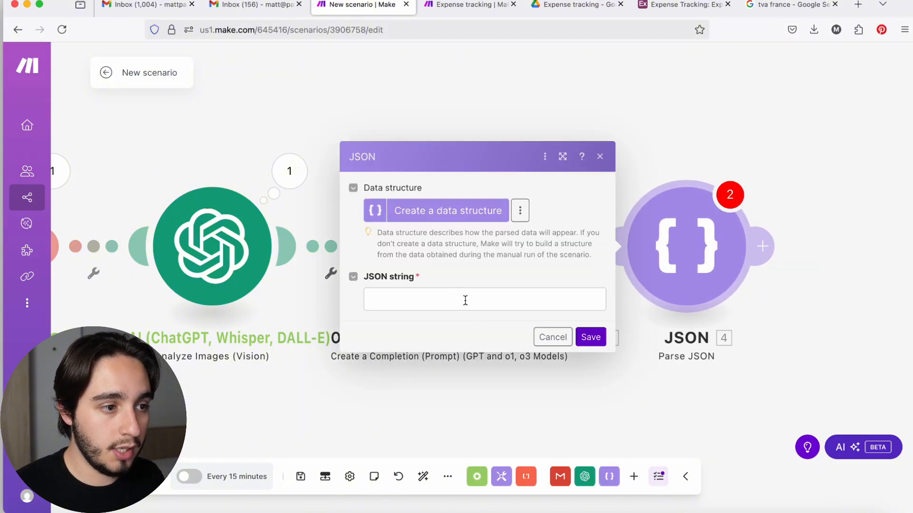
click(440, 297)
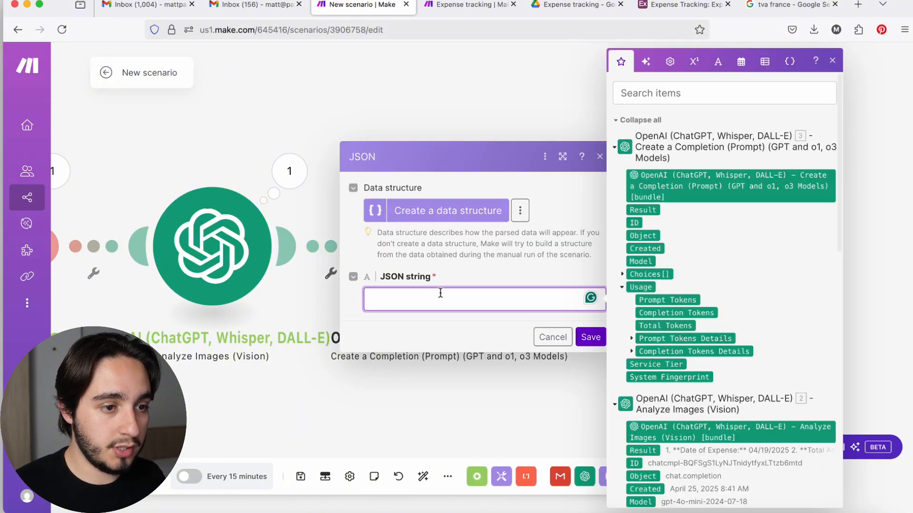
click(622, 276)
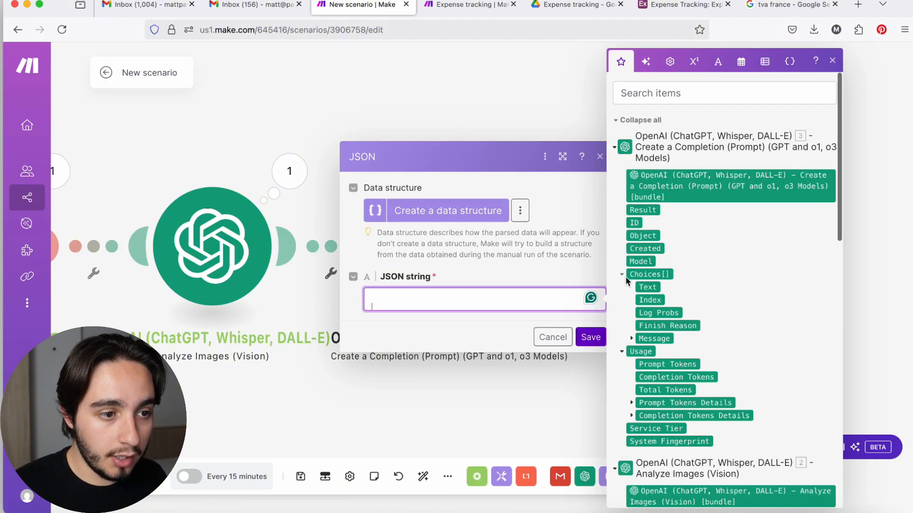
click(631, 339)
click(663, 364)
scroll(663, 362, down, 5)
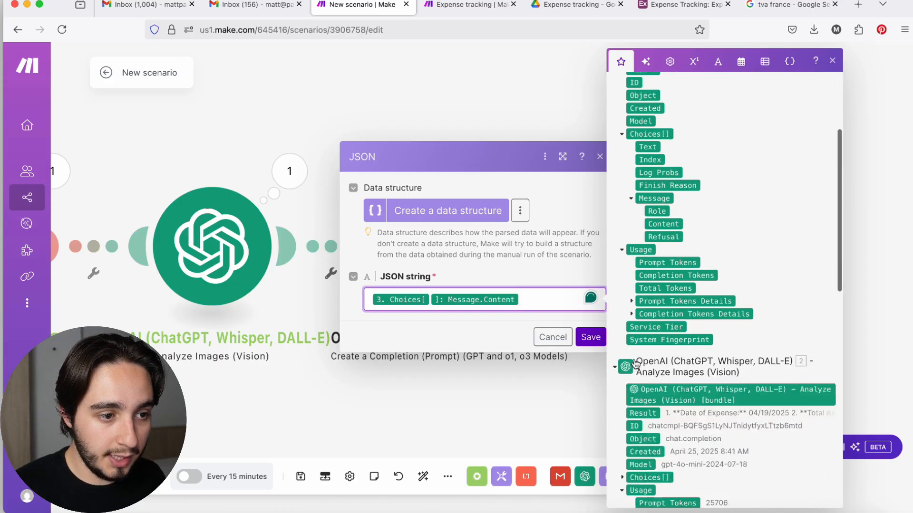
click(600, 341)
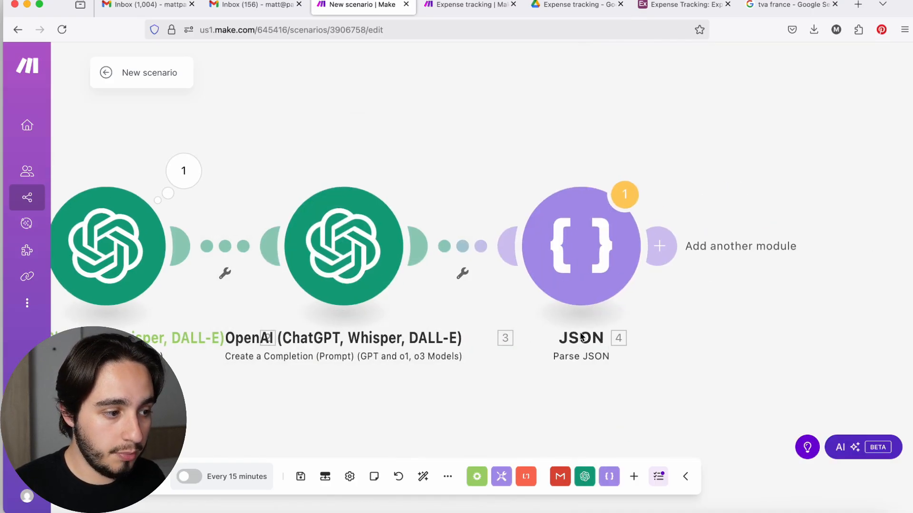
Choose where the Gmail Watch Emails module starts, then run and save the scenario
drag(587, 336, 791, 335)
drag(182, 376, 249, 376)
right_click(126, 262)
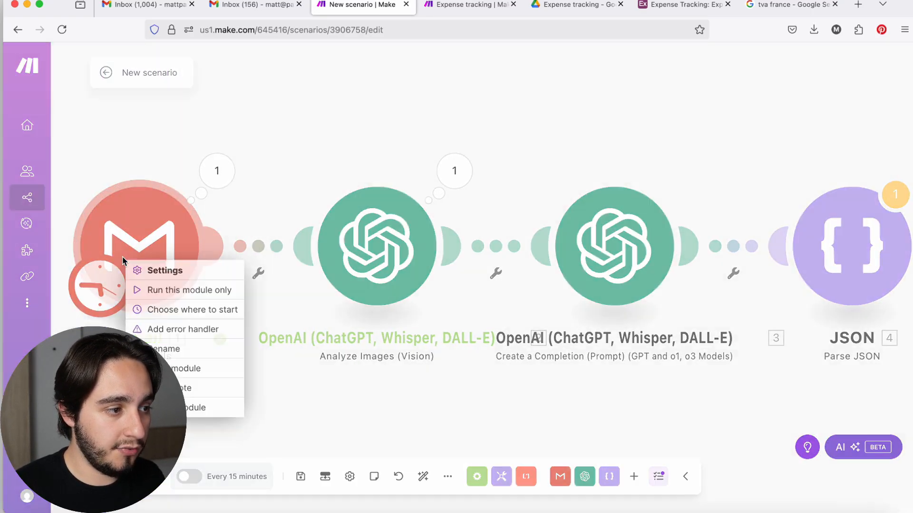
click(167, 308)
click(460, 322)
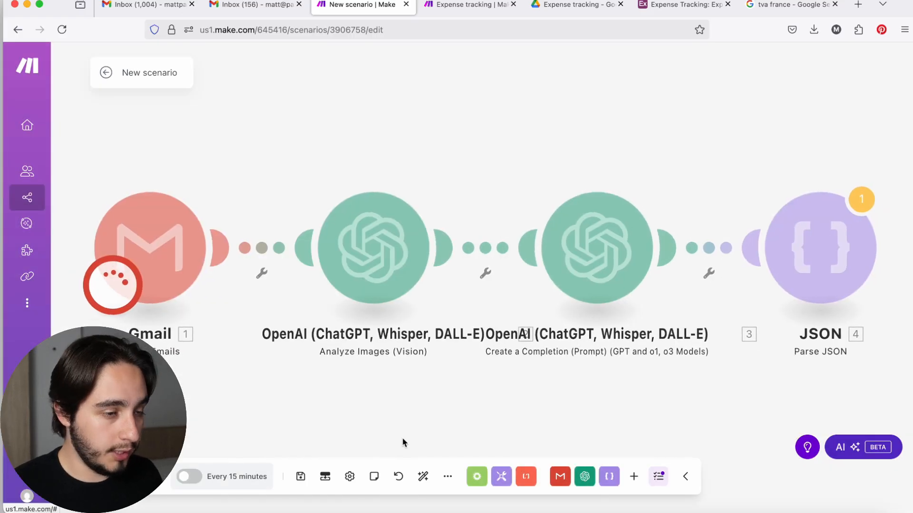
click(301, 476)
click(496, 495)
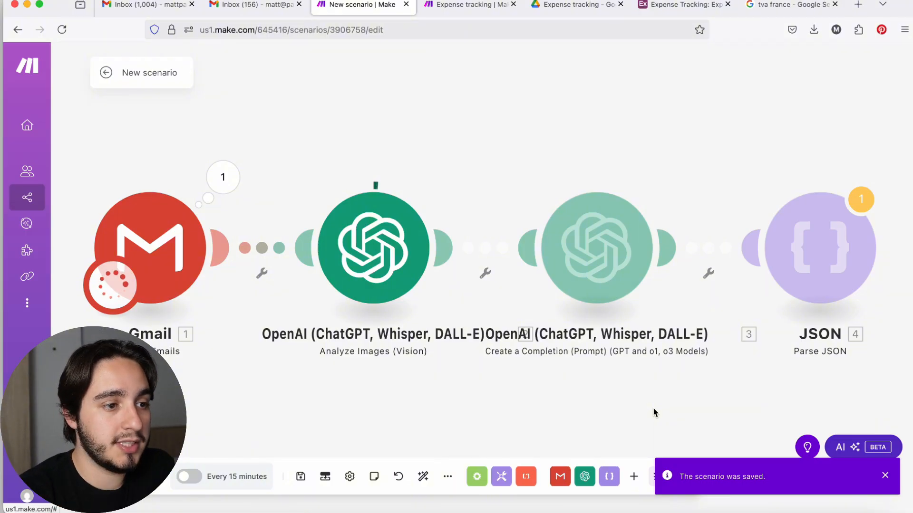
Examine the Client, Employee, Date, TotalAmount and TypeOfExpense fields in the Parse JSON module's output
click(561, 178)
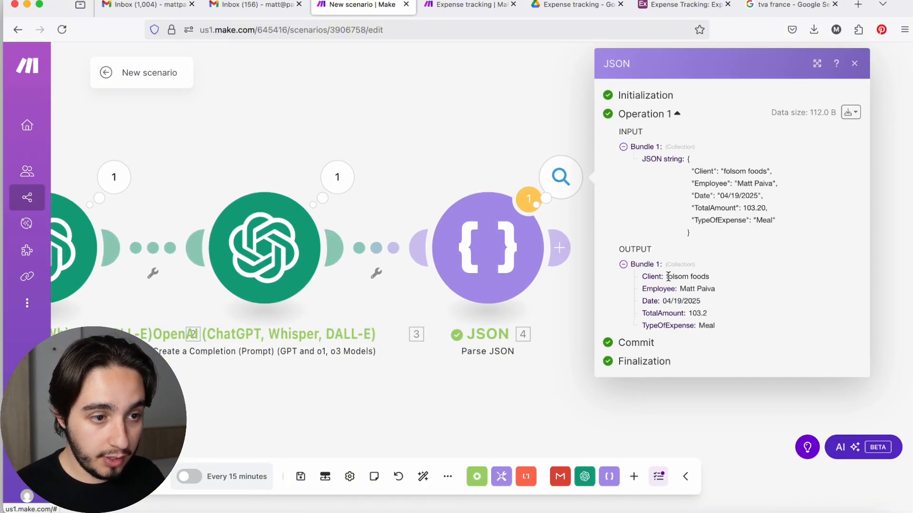
drag(666, 277, 702, 328)
click(724, 289)
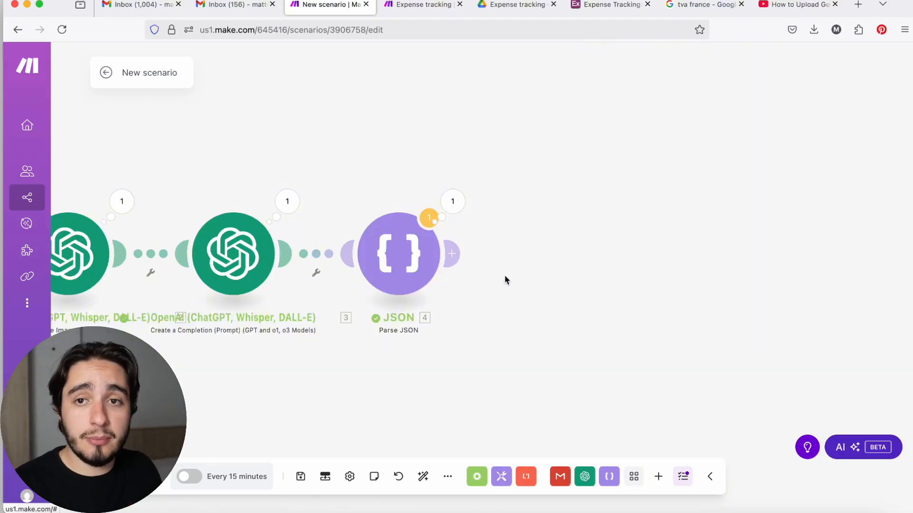
Add a Google Drive Upload a File module after the Parse JSON module
click(450, 255)
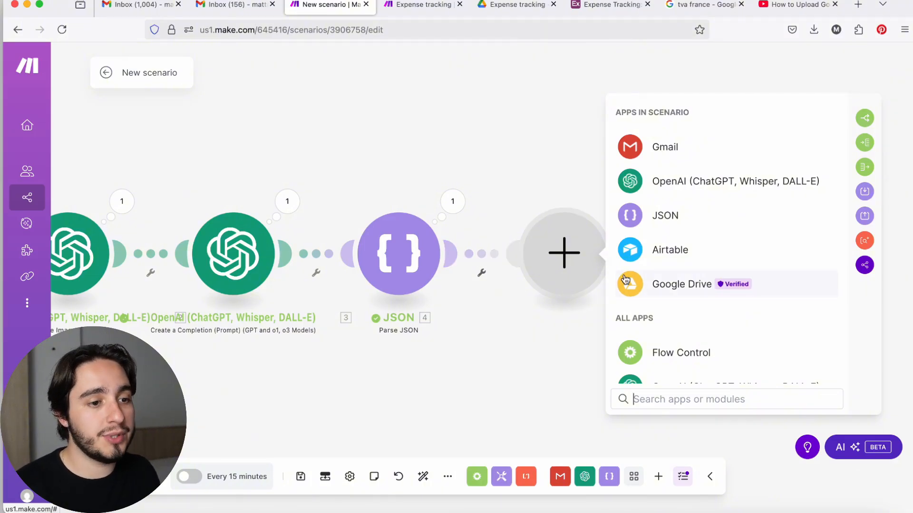
click(625, 280)
scroll(677, 327, down, 1)
scroll(677, 327, up, 1)
scroll(678, 327, down, 1)
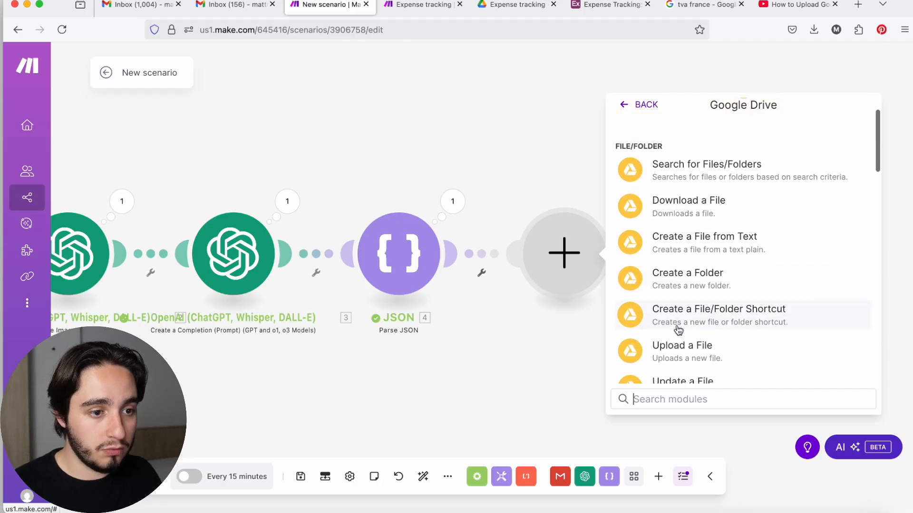
scroll(680, 325, down, 1)
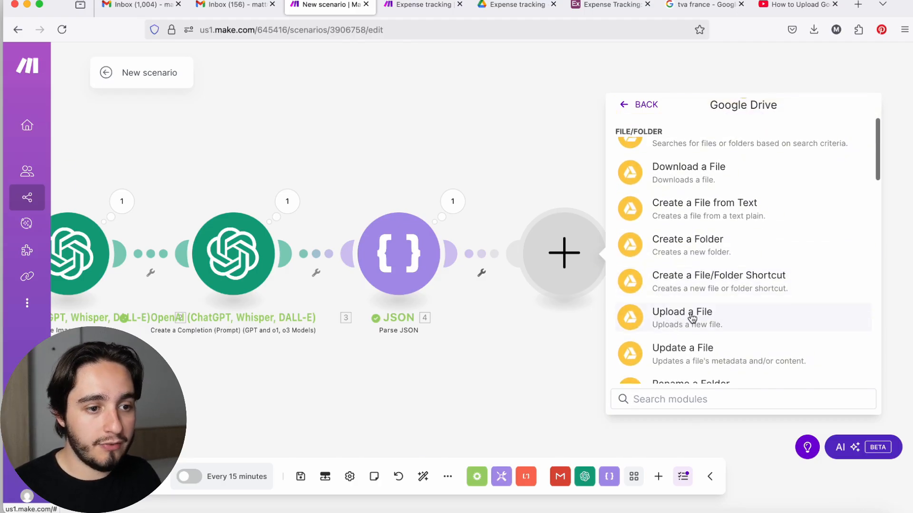
click(691, 317)
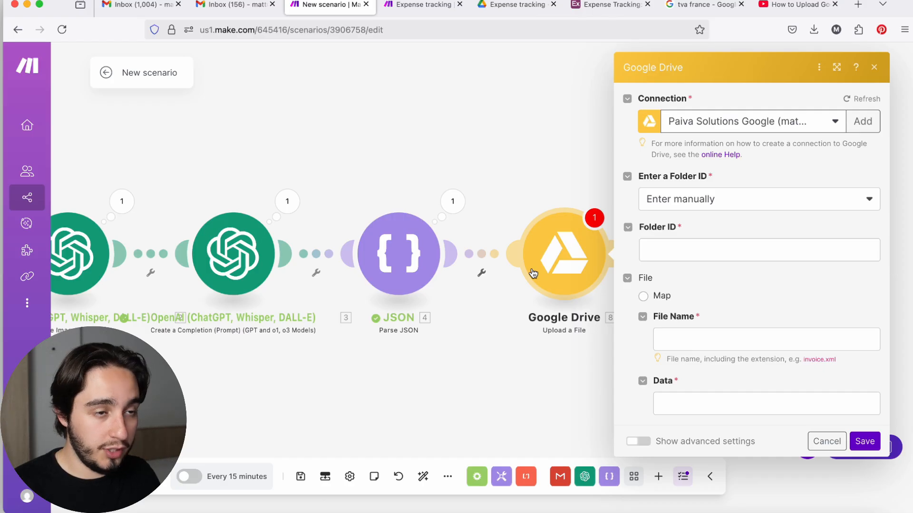
Switch to Google Drive and check the general access settings of the Expense tracking folder
click(517, 6)
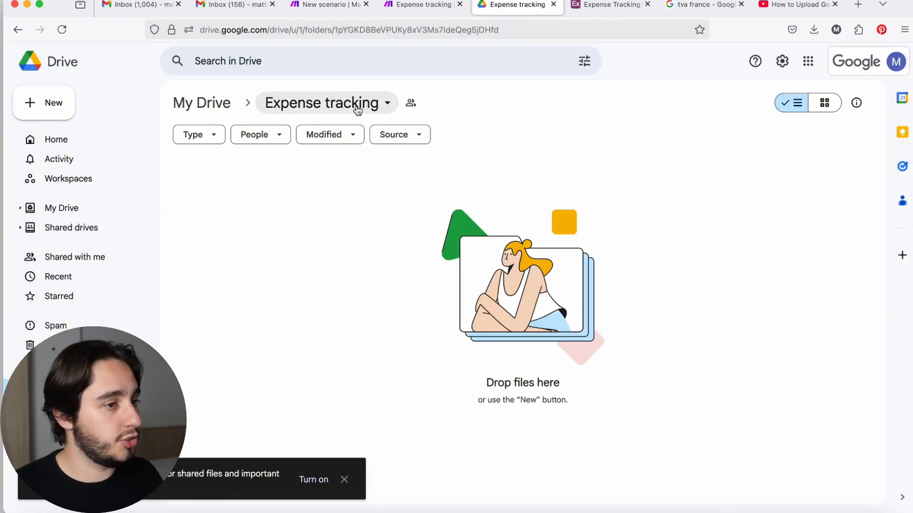
click(409, 104)
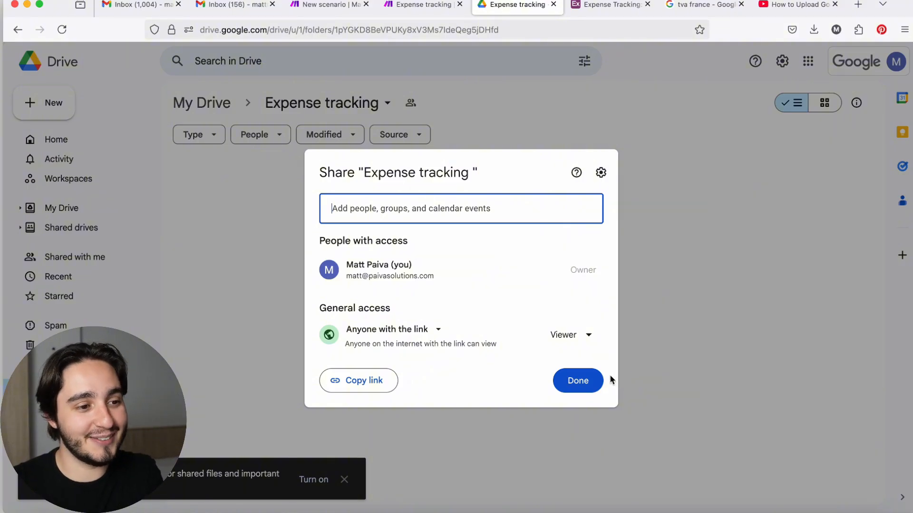
Return to the Make scenario and set the upload destination by list selection to the Expense tracking folder in My Drive
key(super+3)
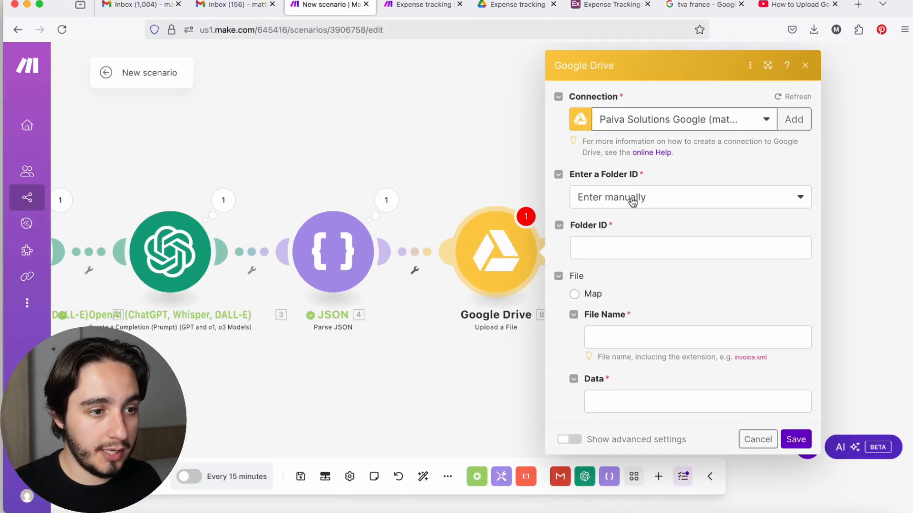
click(632, 199)
click(616, 238)
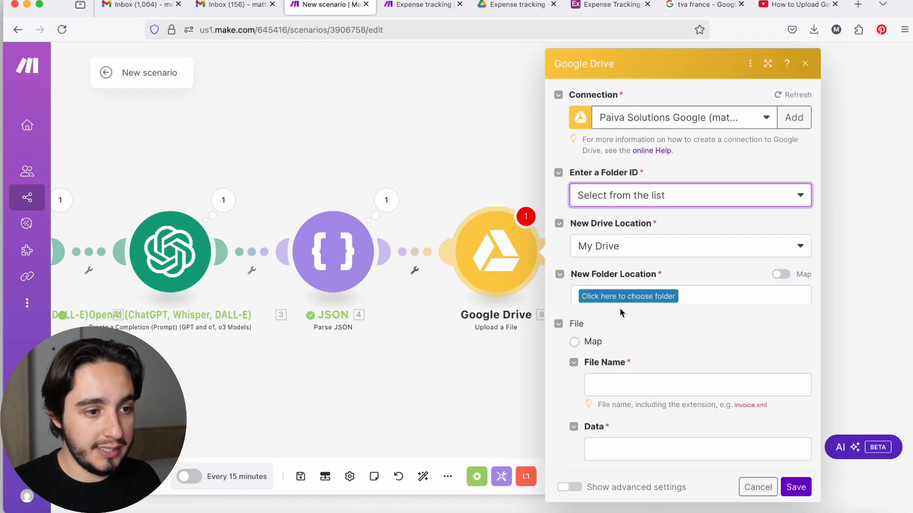
click(623, 299)
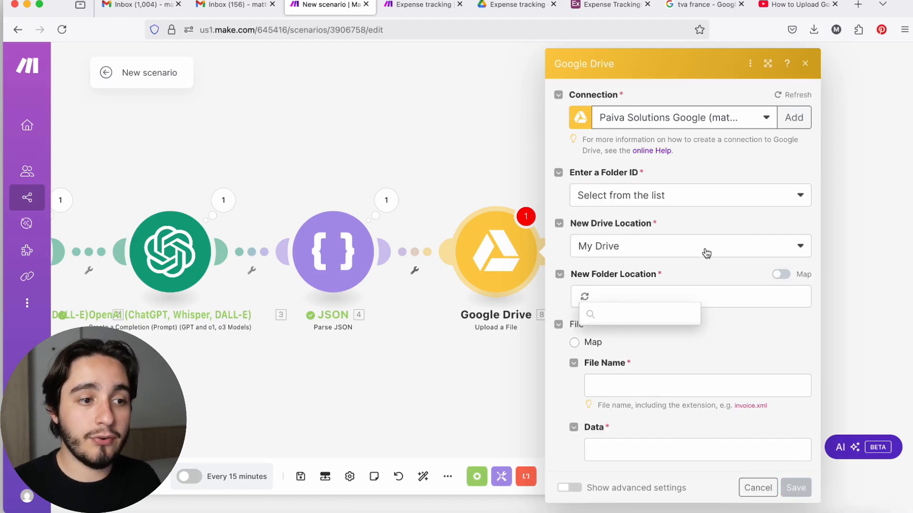
click(639, 335)
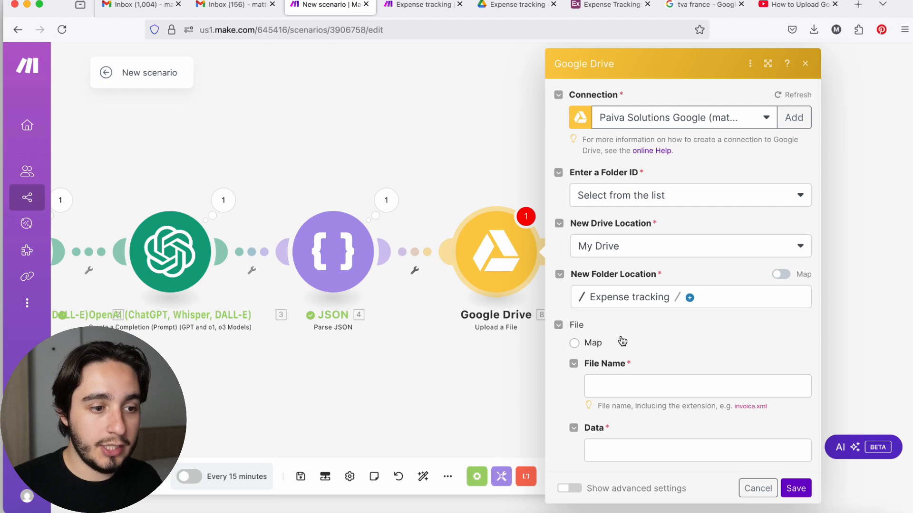
Map the upload's File Name to the File name inside the Gmail email's Attachments array
click(647, 390)
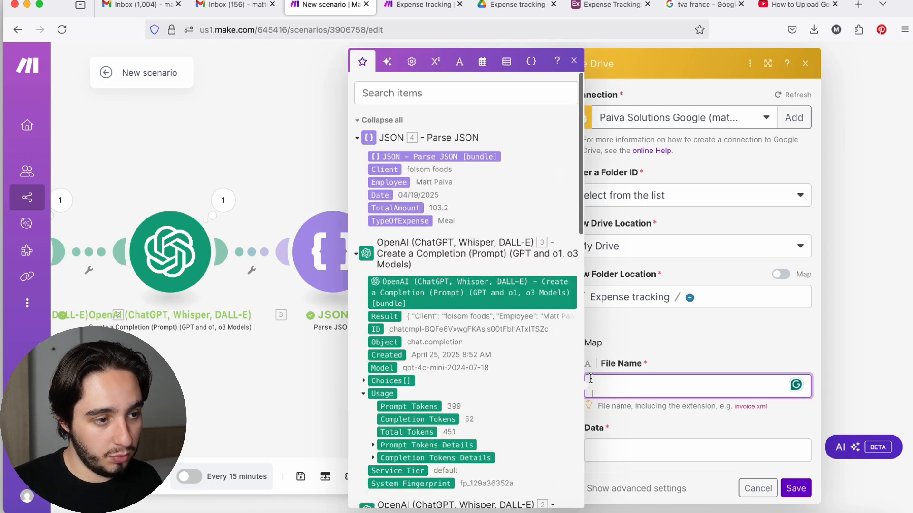
scroll(391, 350, down, 10)
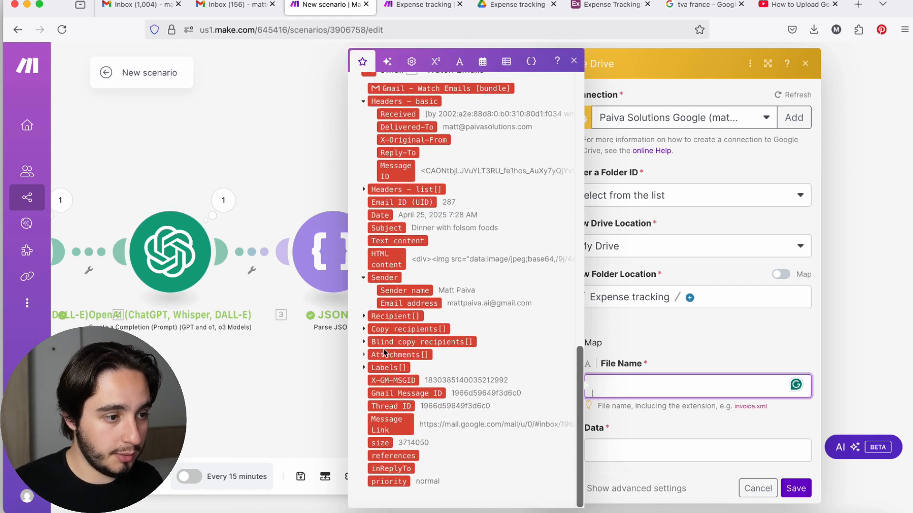
click(390, 350)
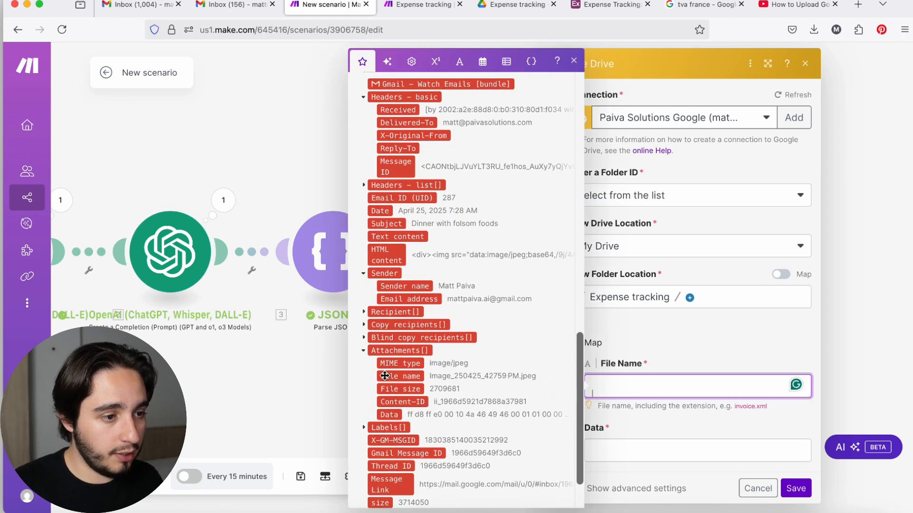
click(384, 376)
scroll(579, 387, down, 2)
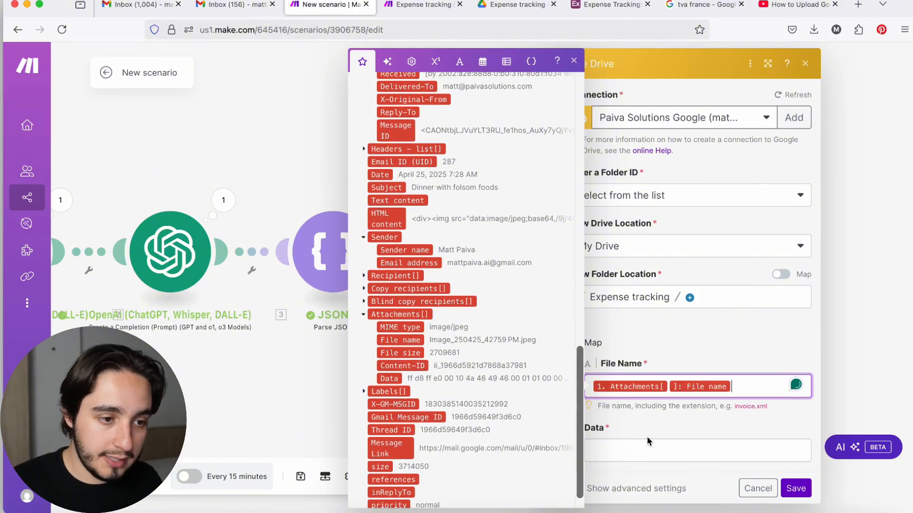
Map the upload's Data to the Gmail attachment's Data and save the Upload a File module
click(643, 448)
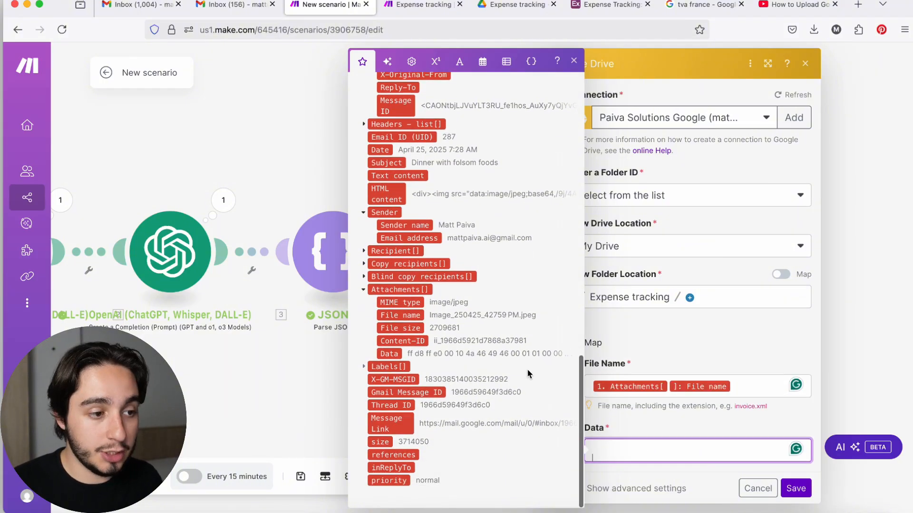
scroll(531, 376, down, 1)
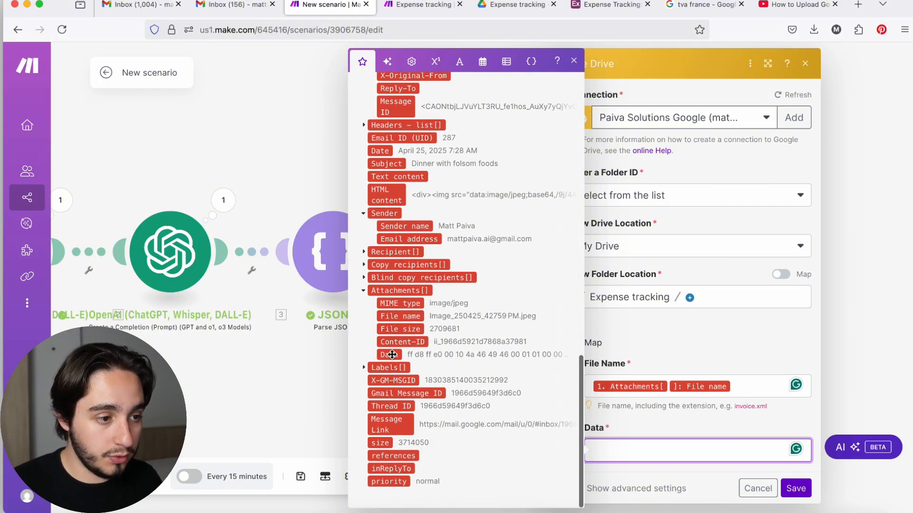
click(389, 355)
click(805, 489)
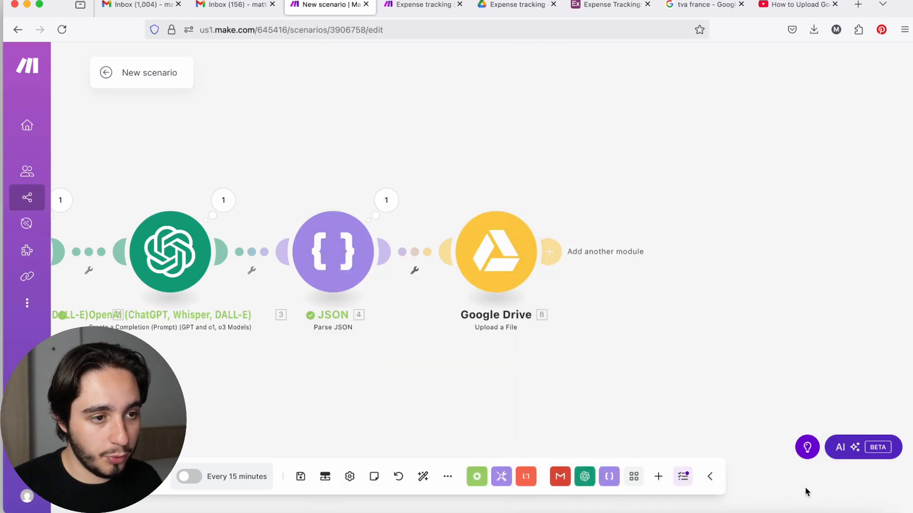
Add a Google Drive Download a File module after the upload, with its File ID mapped to the uploaded file's File ID, and save it
click(497, 248)
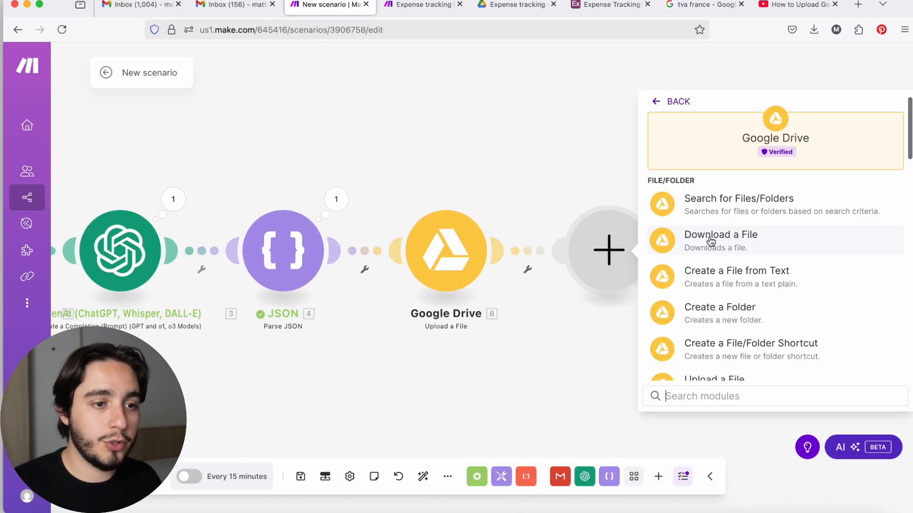
click(711, 241)
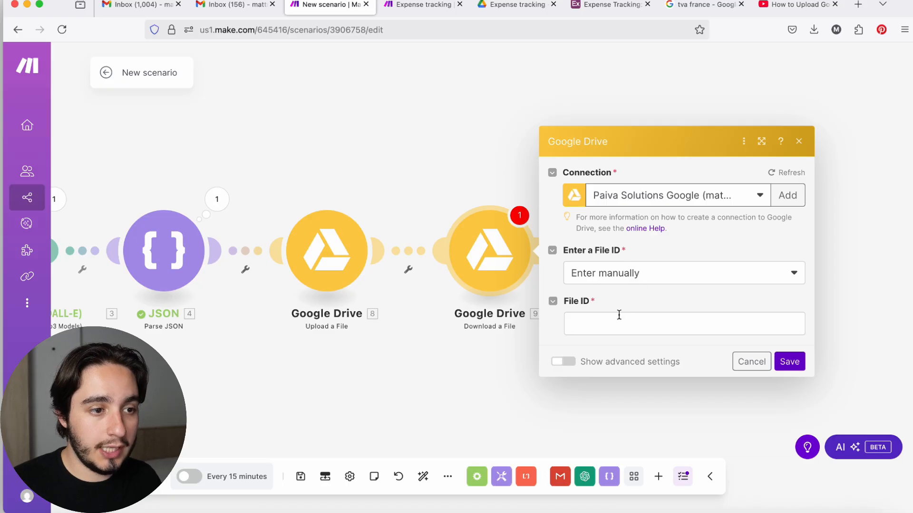
click(627, 329)
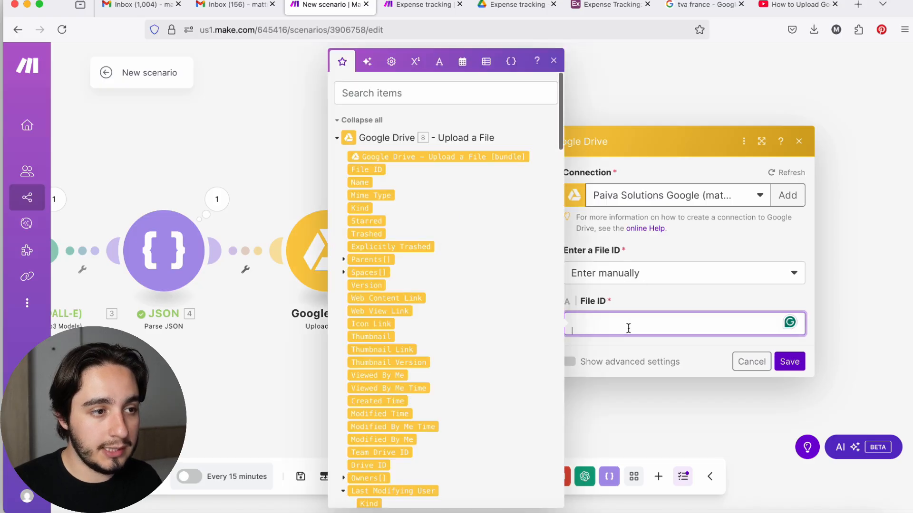
click(359, 169)
click(788, 362)
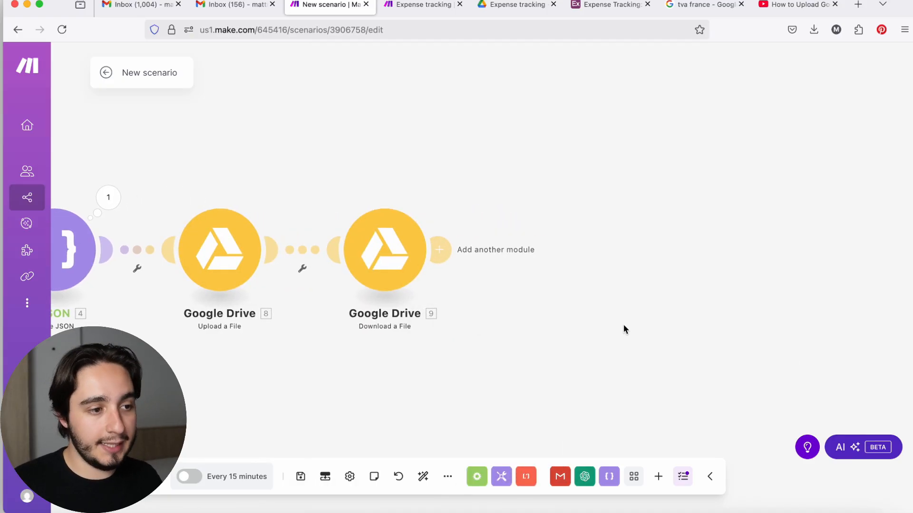
Add an Airtable Create a Record module after the download, using the Expense Tracking base and the Expenses table
click(438, 250)
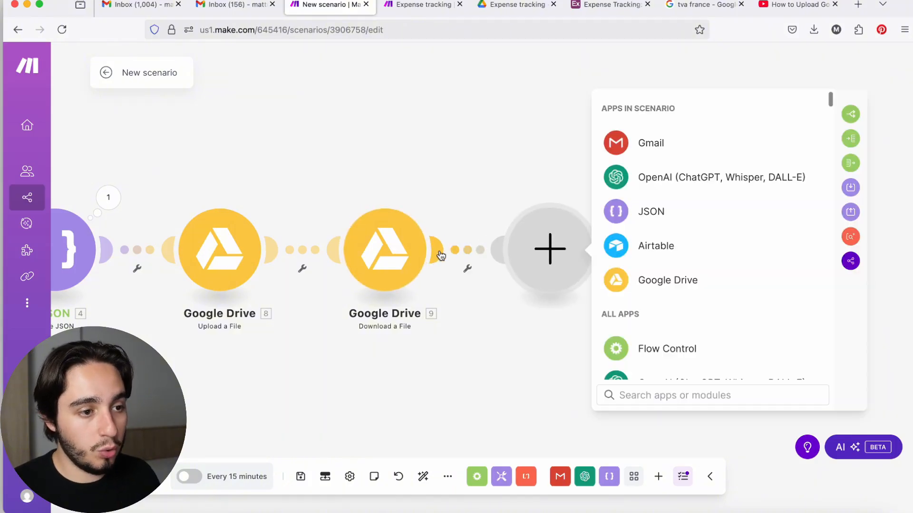
click(649, 246)
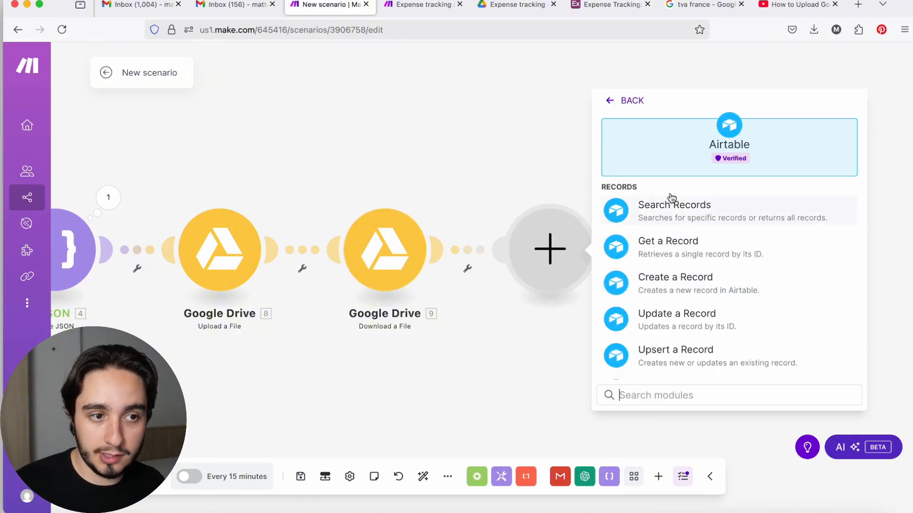
click(664, 287)
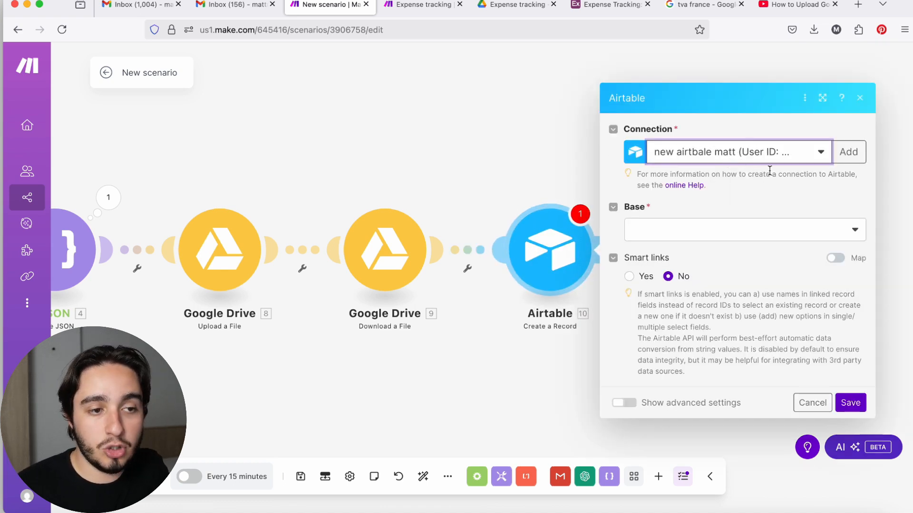
click(661, 235)
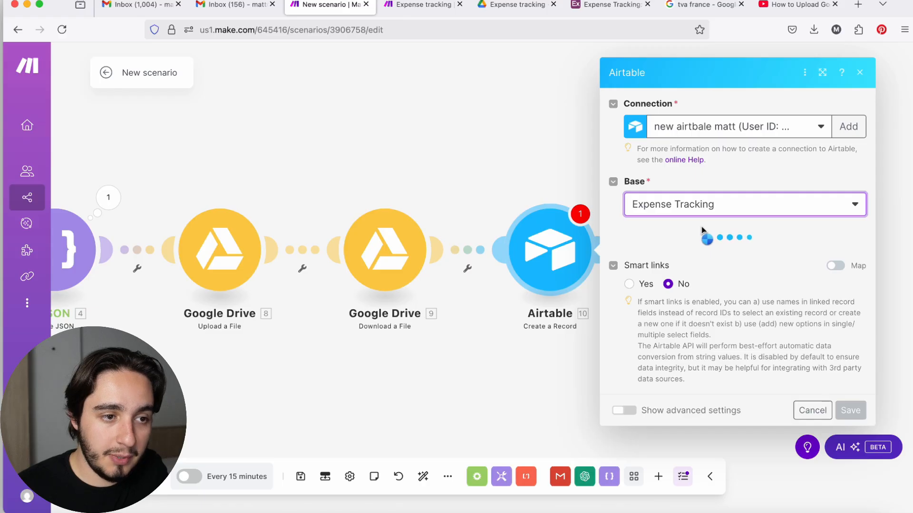
click(668, 259)
click(662, 281)
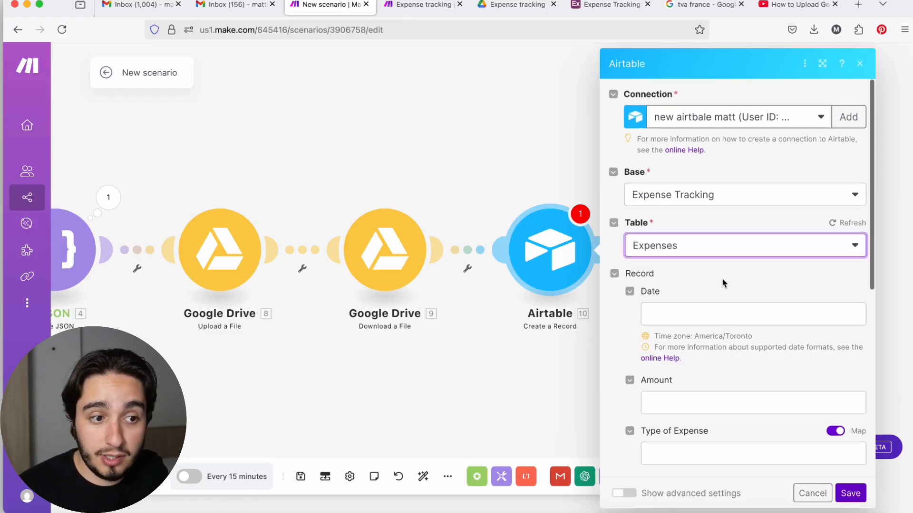
Map the Airtable record's Date field to Date from the Parse JSON module
scroll(723, 283, down, 2)
scroll(722, 279, down, 3)
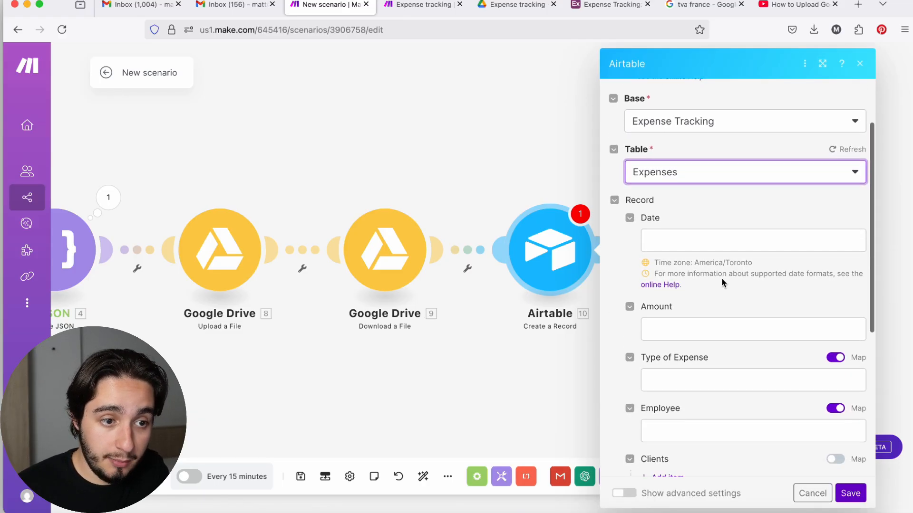
click(694, 217)
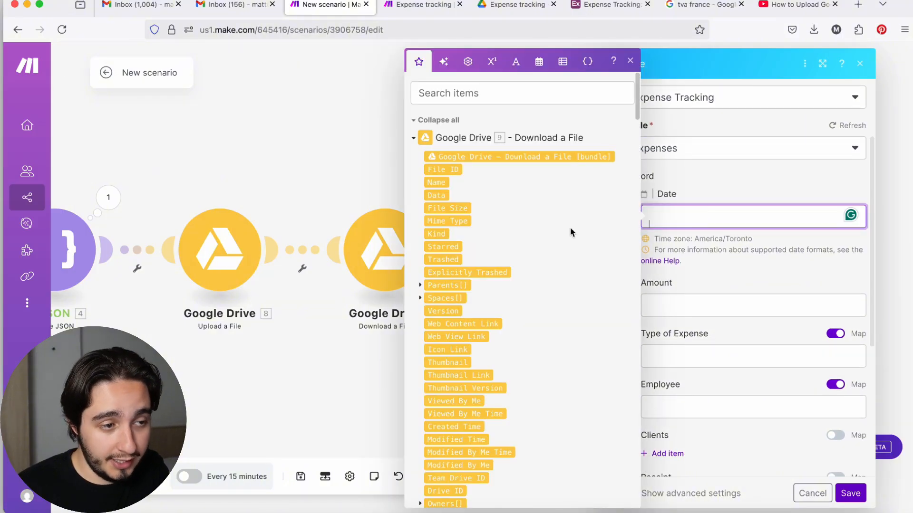
scroll(561, 233, down, 10)
scroll(500, 222, up, 10)
click(414, 137)
click(413, 157)
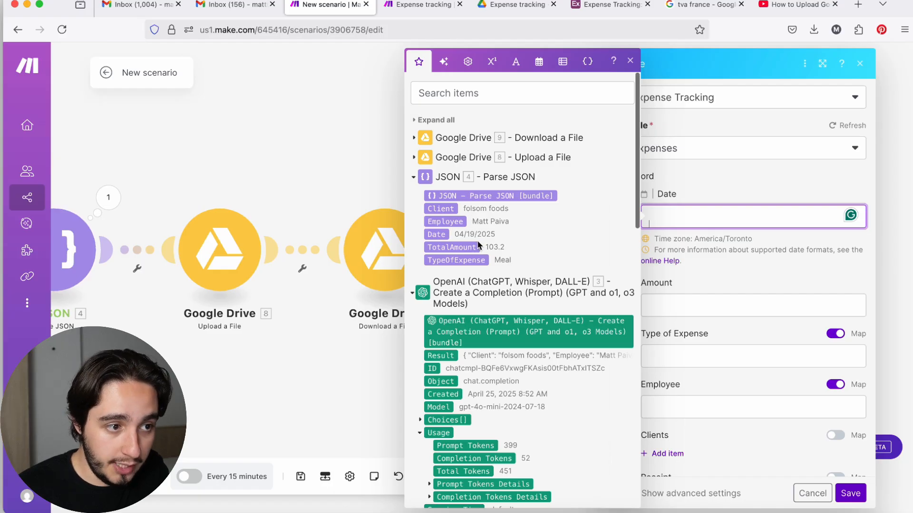
click(443, 235)
Map the record's Amount, Type of Expense and Employee to TotalAmount, TypeOfExpense and Employee from Parse JSON
key(Tab)
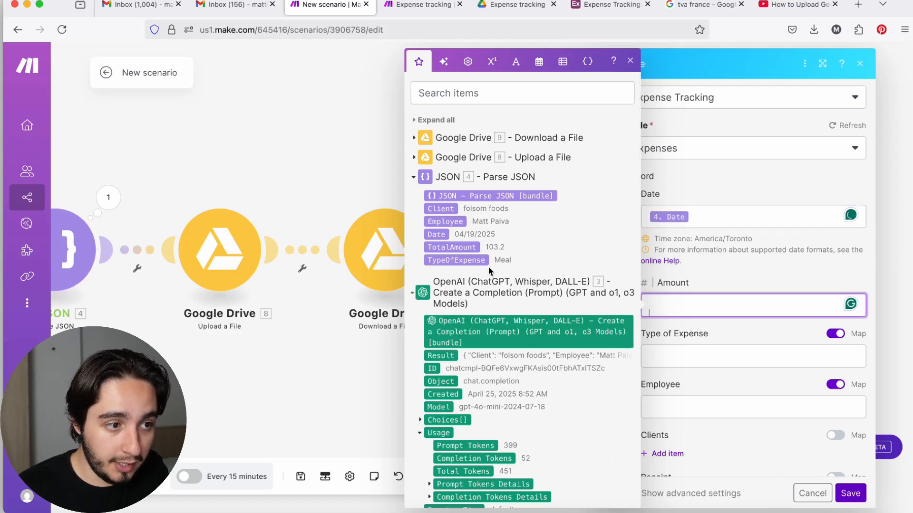
click(461, 247)
key(Tab)
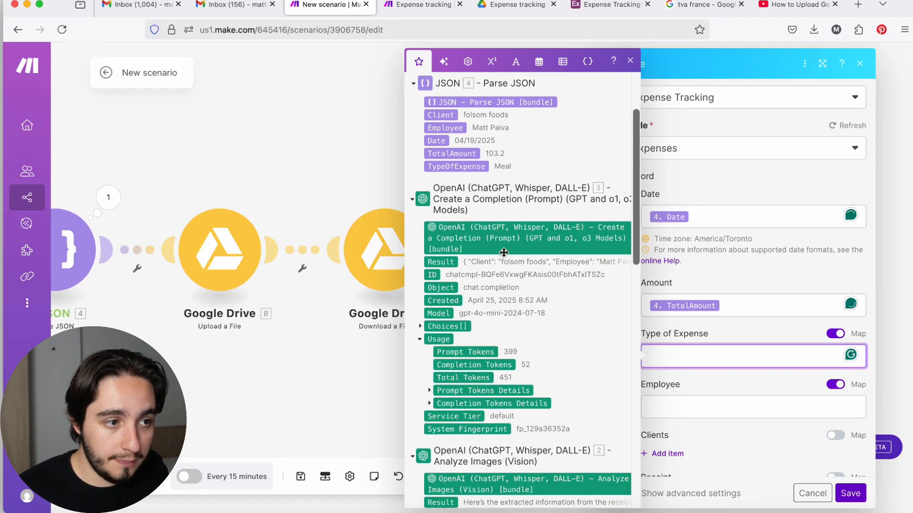
click(456, 258)
click(713, 405)
click(445, 218)
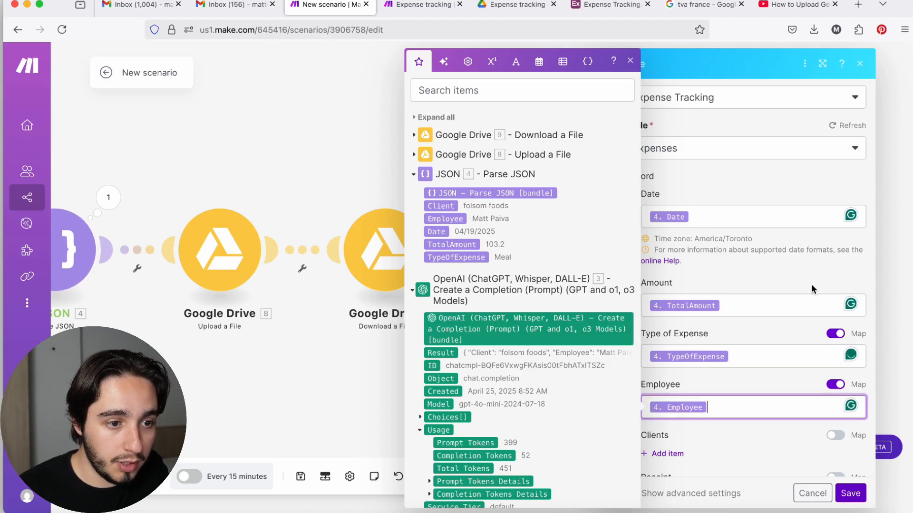
Turn on mapping for the record's Clients field and map it to Client from Parse JSON
scroll(806, 283, down, 3)
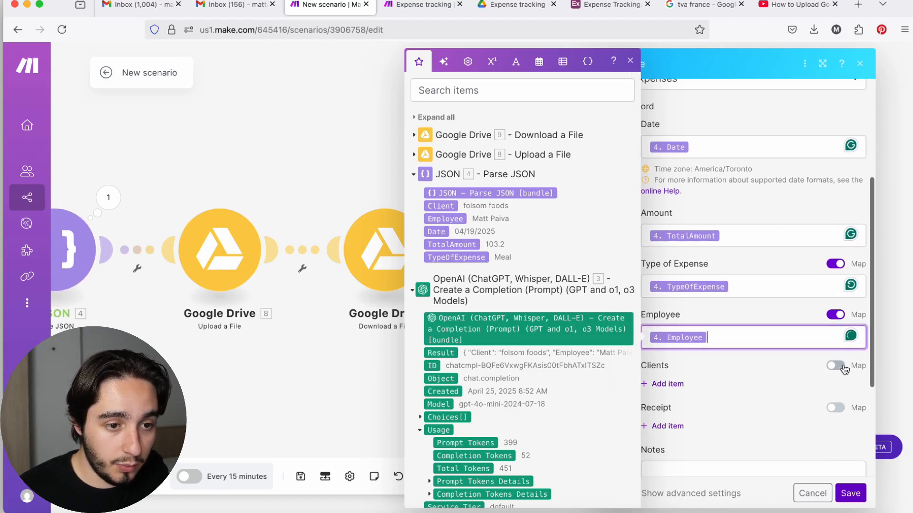
click(840, 367)
click(686, 391)
click(431, 206)
Add an item to the record's Receipt field and map its File URL to Web Content Link from Download a File
scroll(780, 368, down, 3)
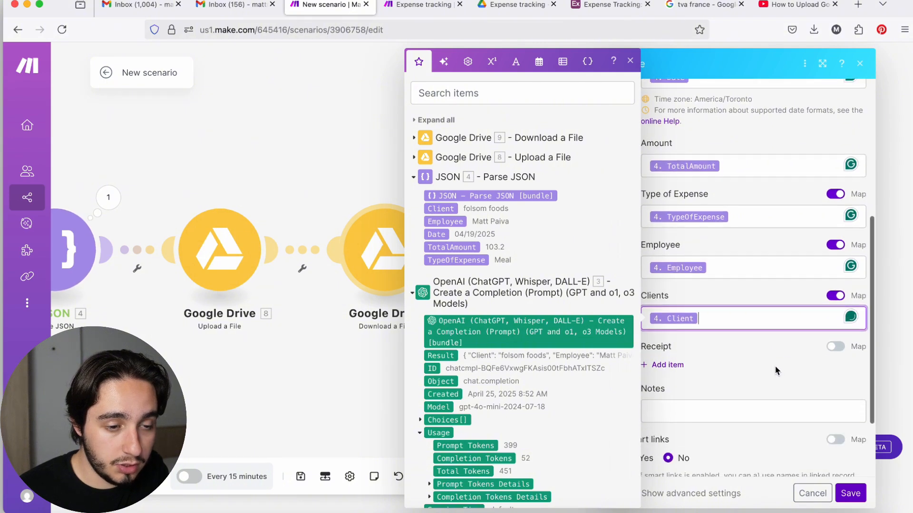
scroll(778, 370, down, 3)
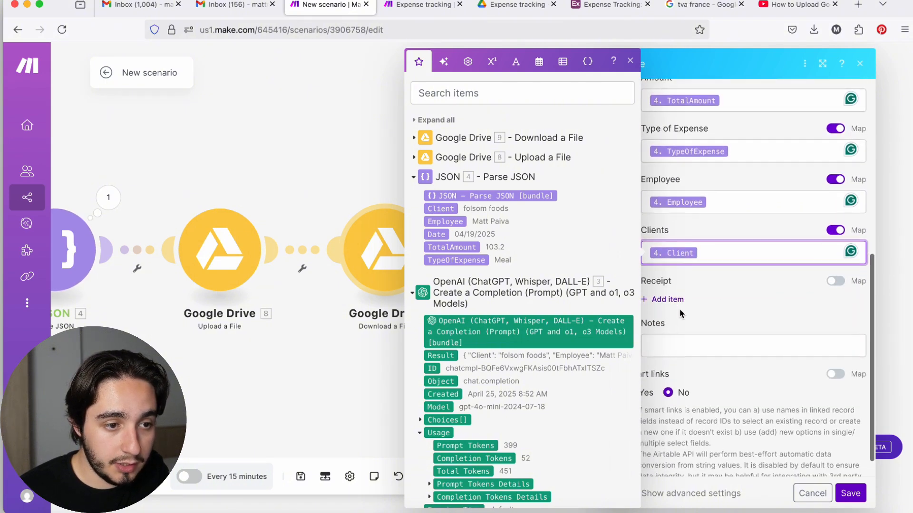
click(678, 307)
click(756, 337)
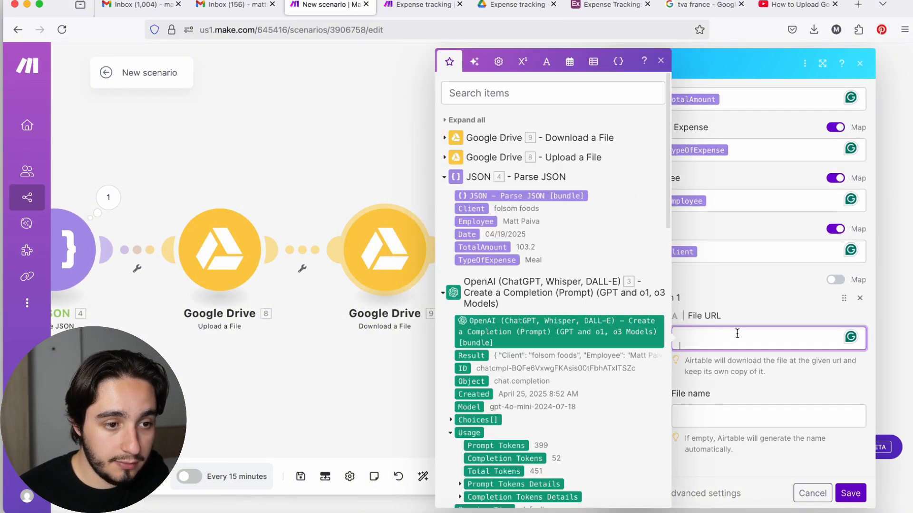
click(447, 141)
scroll(516, 299, down, 2)
scroll(516, 299, down, 1)
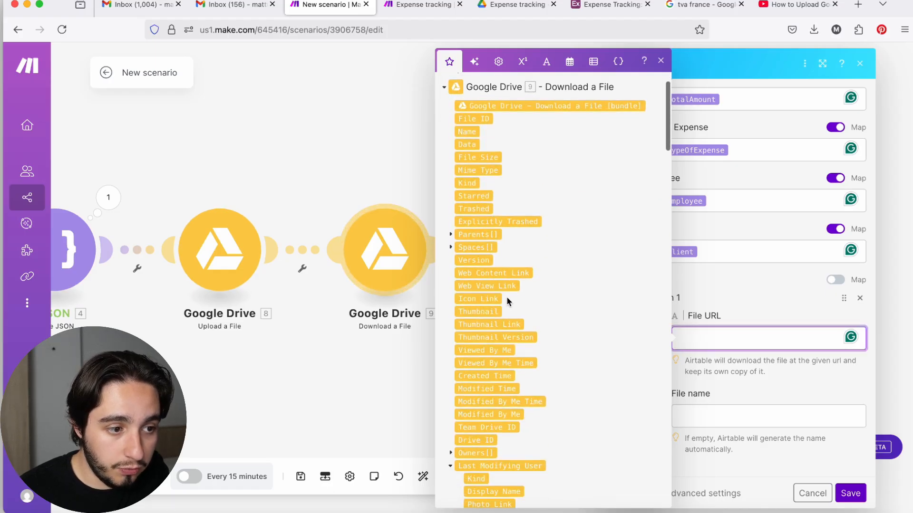
scroll(510, 355, down, 2)
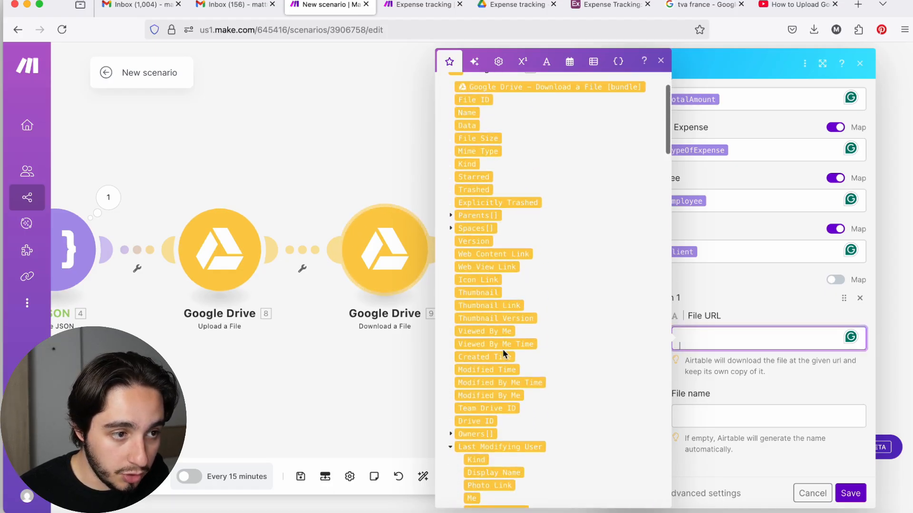
scroll(573, 157, up, 3)
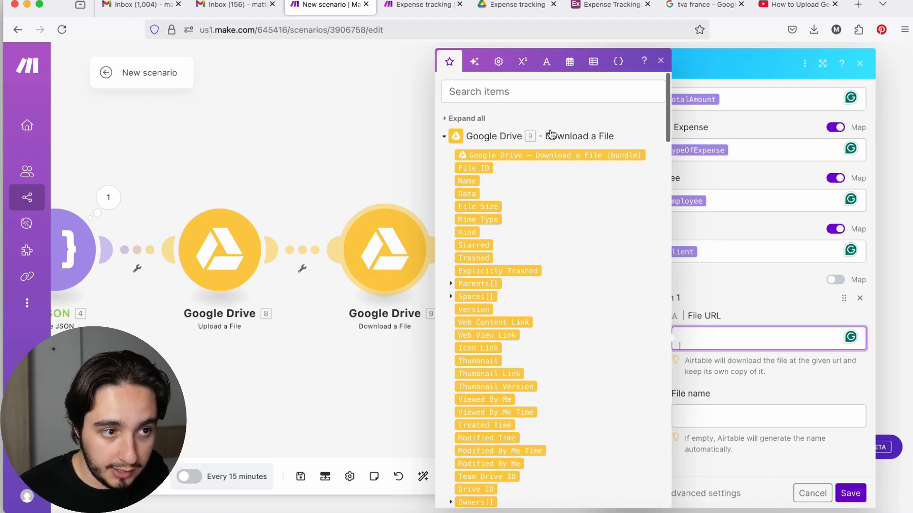
scroll(594, 189, down, 3)
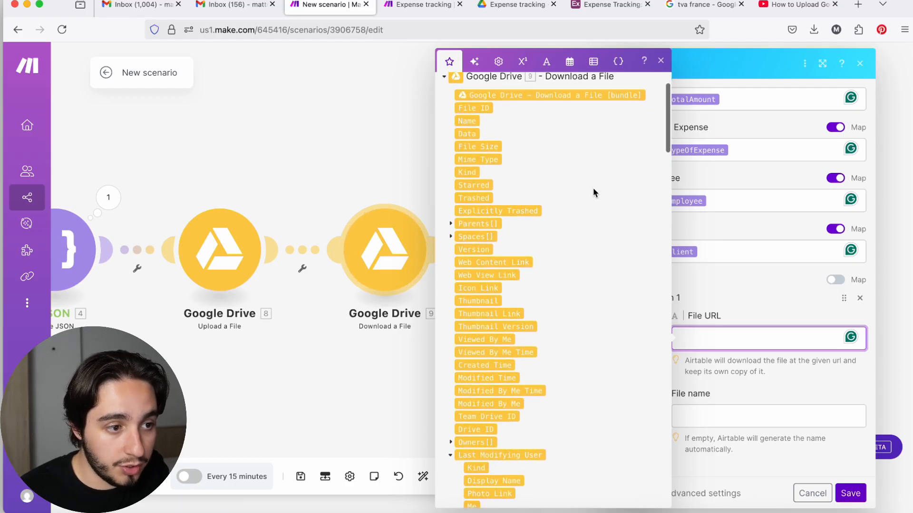
click(525, 263)
click(803, 413)
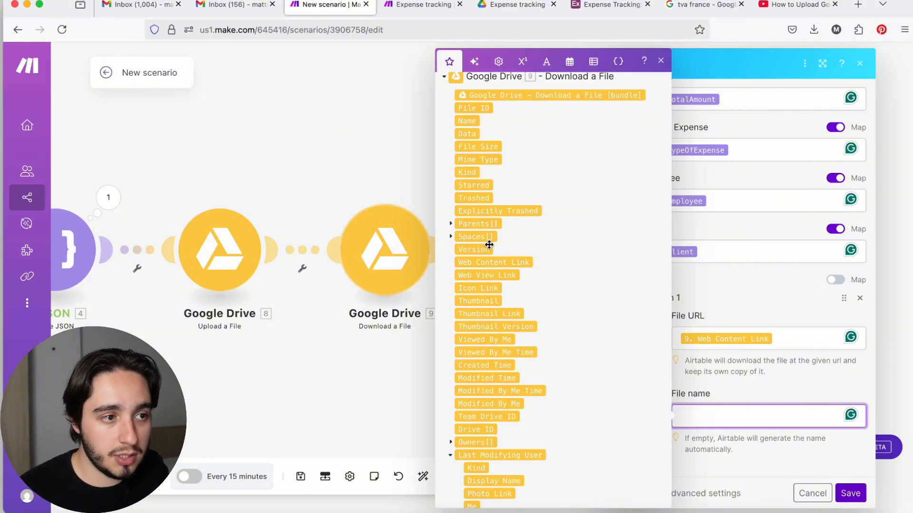
click(446, 78)
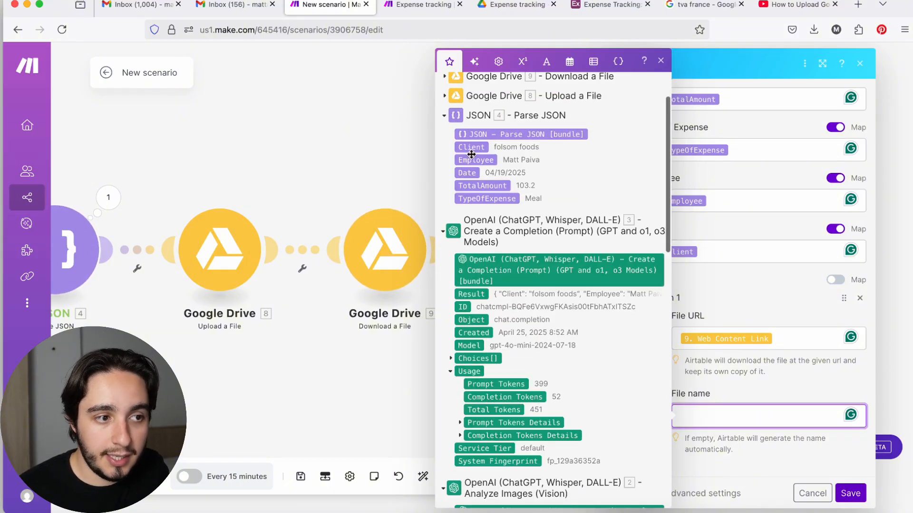
click(463, 174)
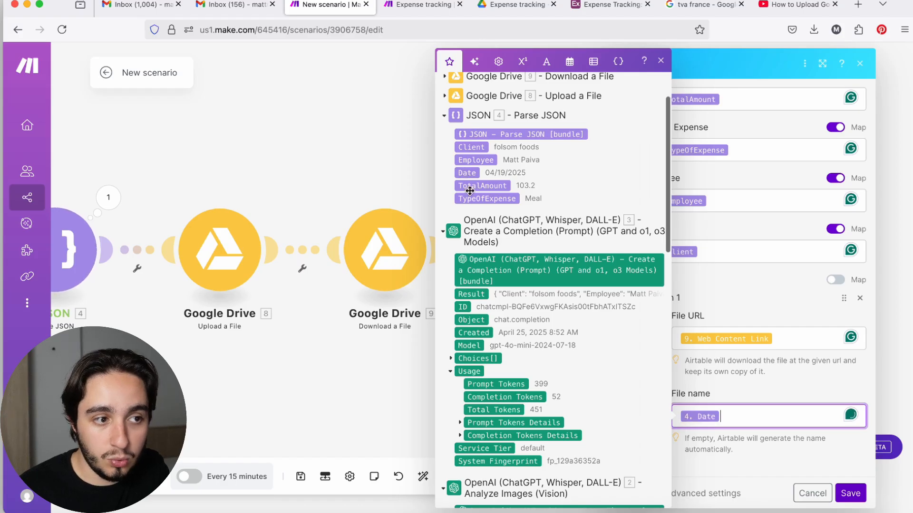
click(477, 152)
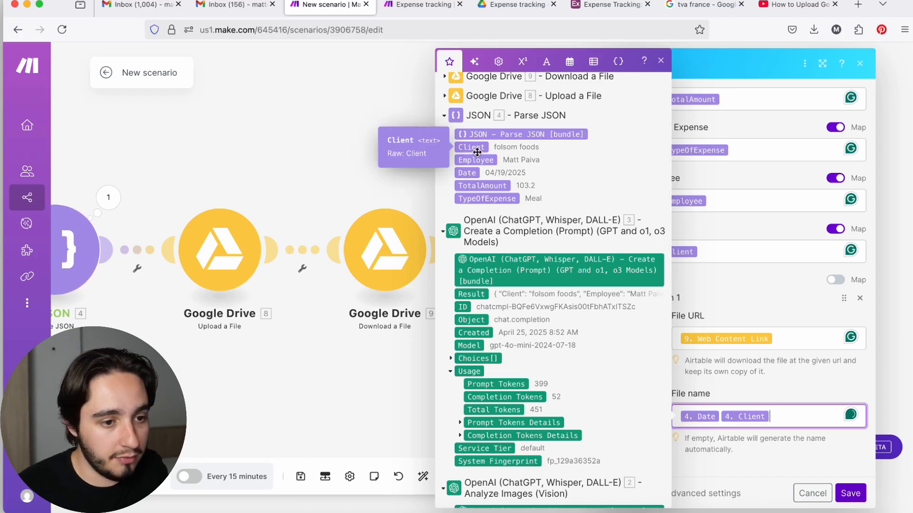
key(BackSpace)
key(BackSpace)
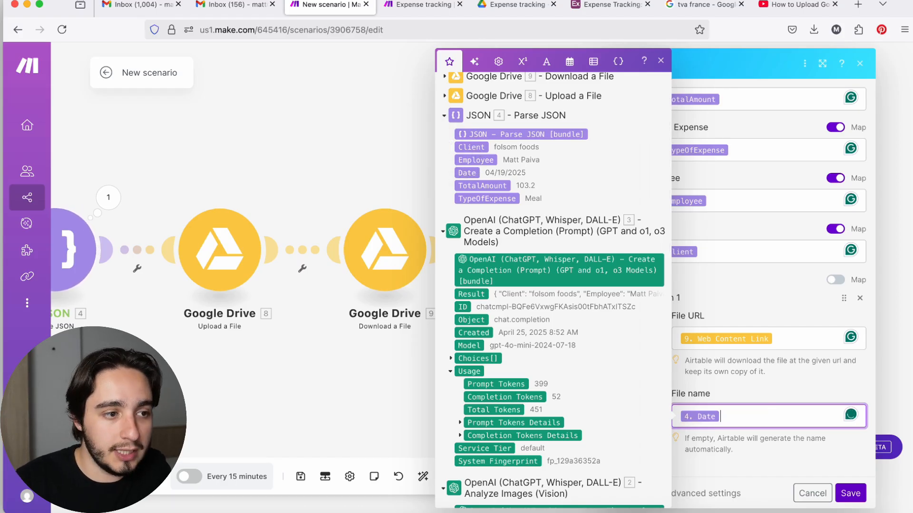
Expand the Download a File outputs for the receipt's File name and save the Airtable module's settings
scroll(446, 138, up, 3)
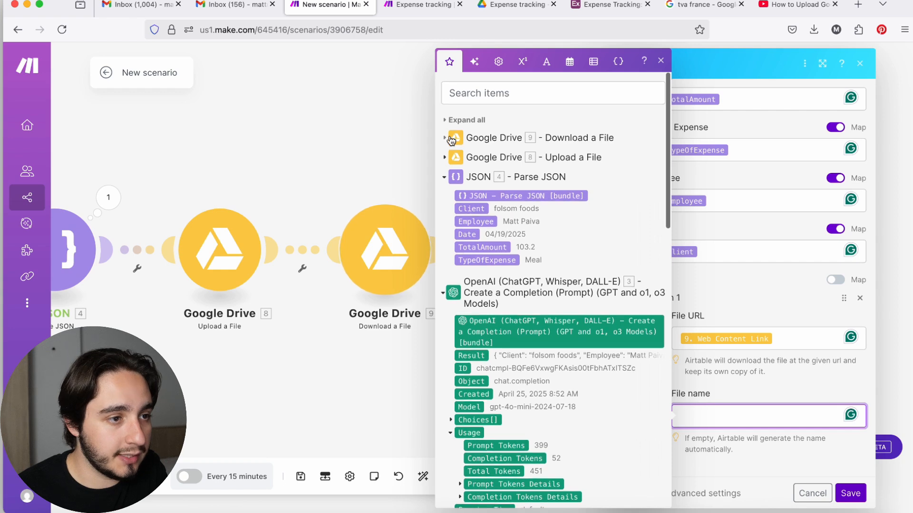
click(445, 138)
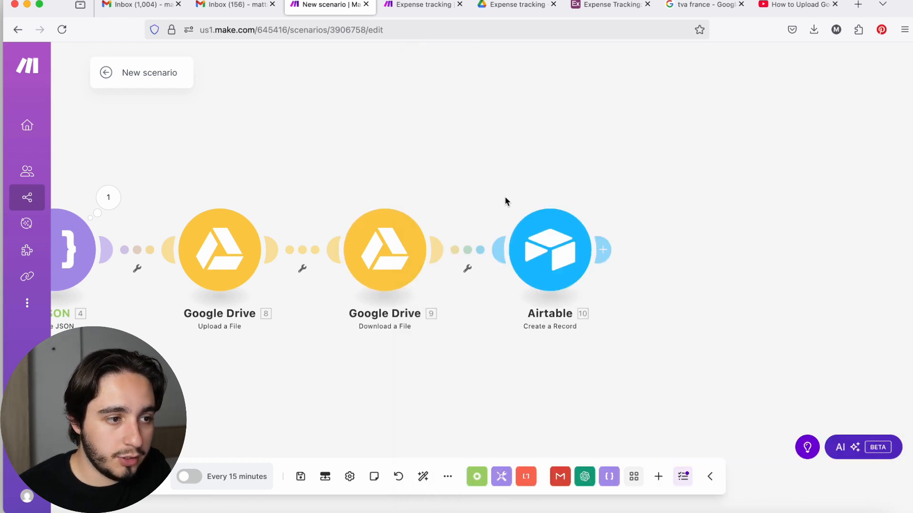
Add a Google Drive Delete a File/Folder module after the Airtable Create a Record module
scroll(504, 202, left, 2)
scroll(505, 201, right, 3)
scroll(505, 201, left, 2)
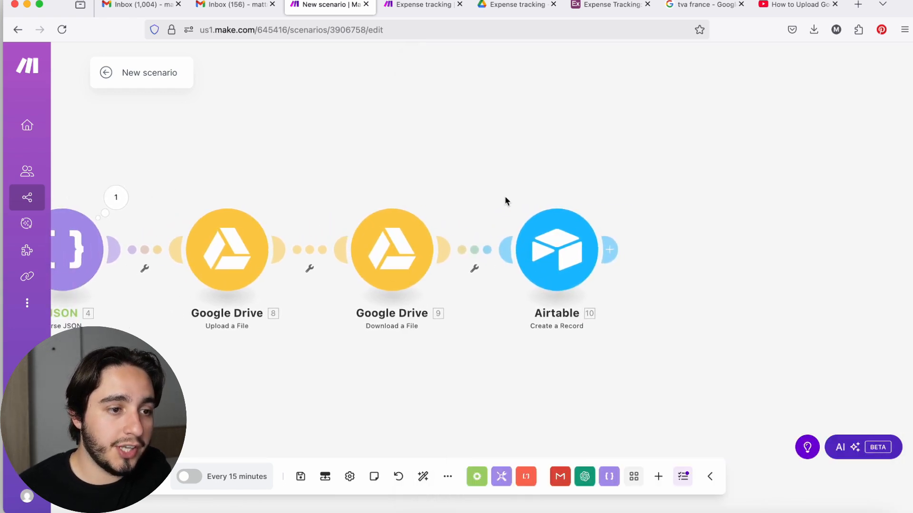
click(609, 249)
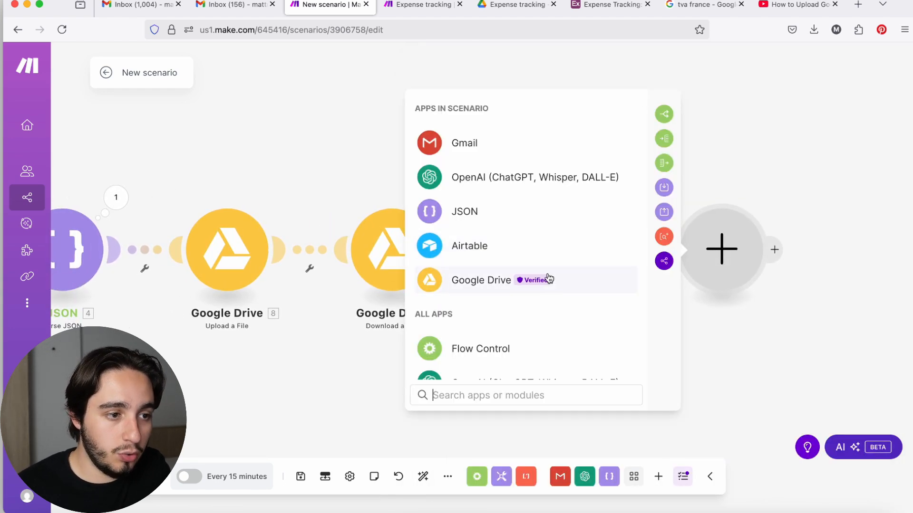
click(581, 284)
scroll(581, 287, down, 4)
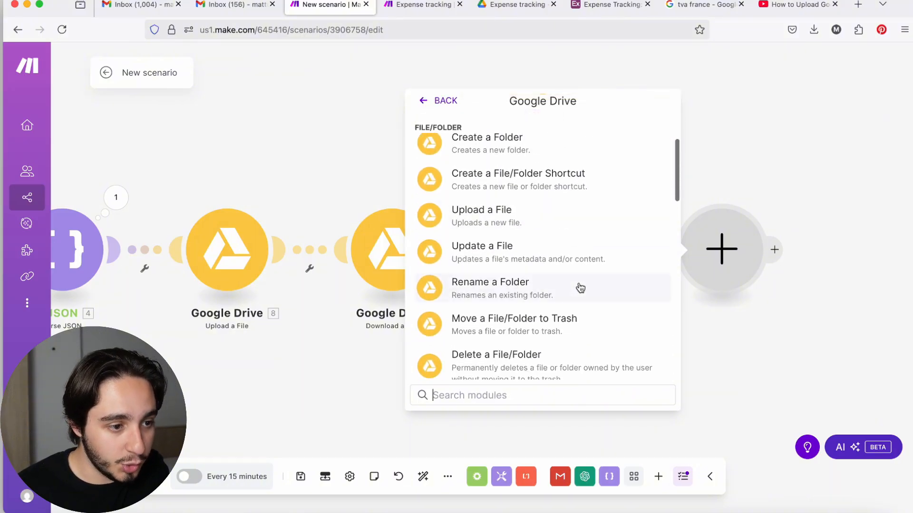
scroll(581, 287, down, 1)
click(571, 314)
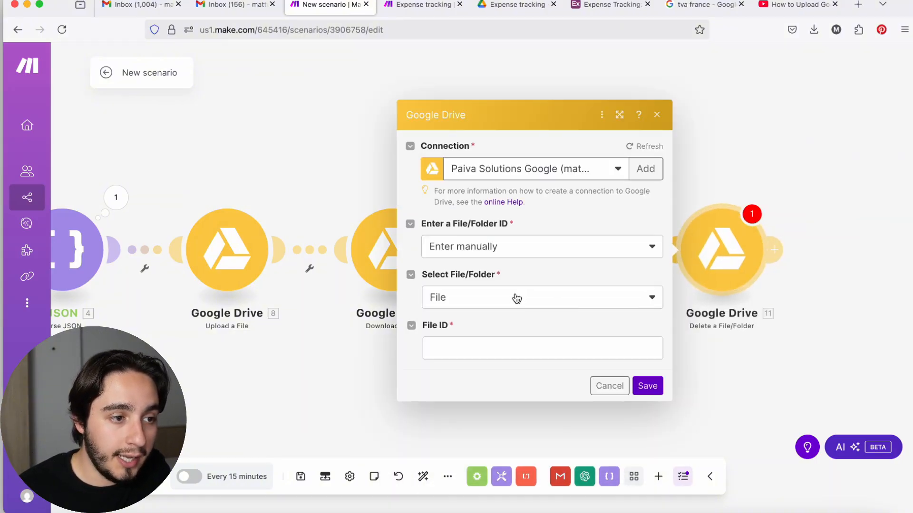
Map the delete module's File ID to File ID from Download a File, save it and auto-align the scenario
click(469, 353)
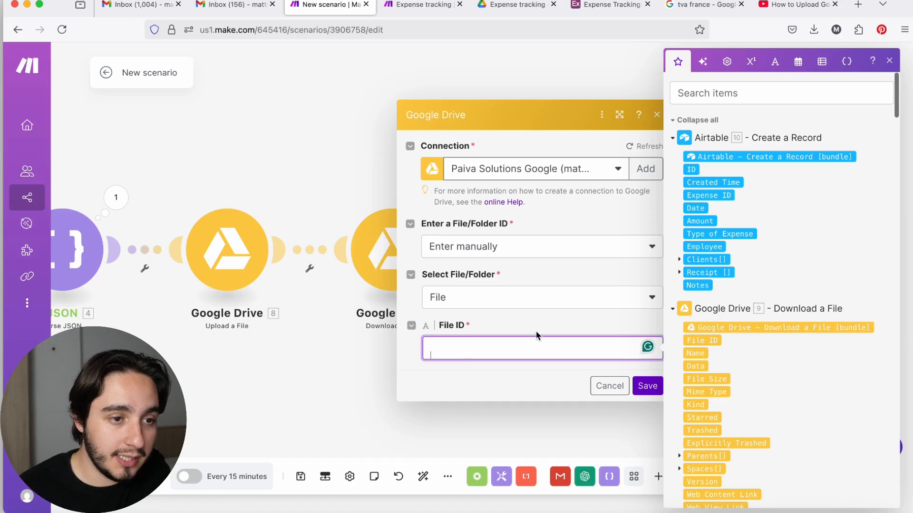
click(701, 340)
click(647, 386)
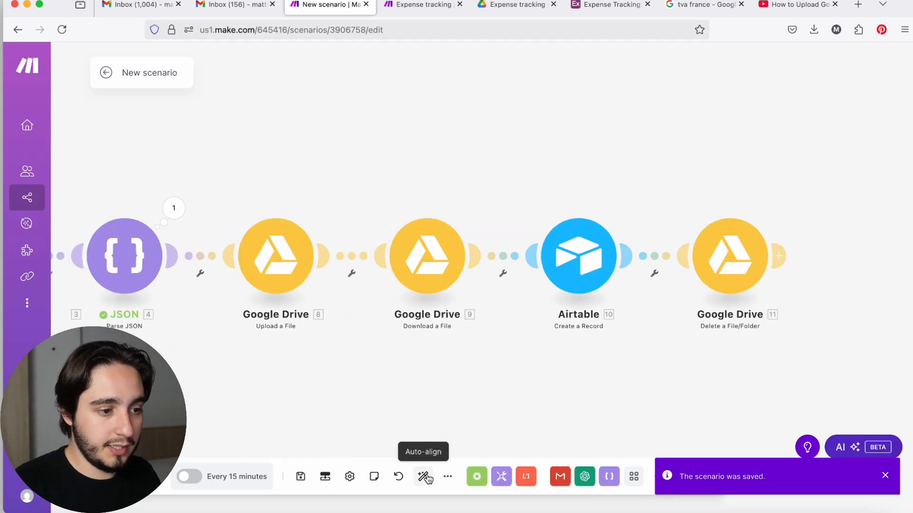
click(423, 476)
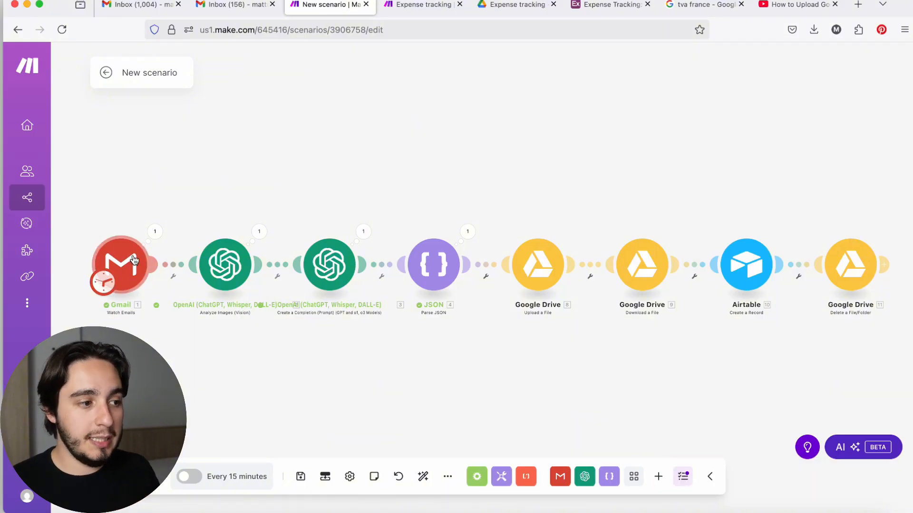
Check the Employee options in Airtable's Expenses table, and view the Expense tracking folder in Drive and the Expense tracking scenario
click(608, 5)
click(480, 190)
click(495, 191)
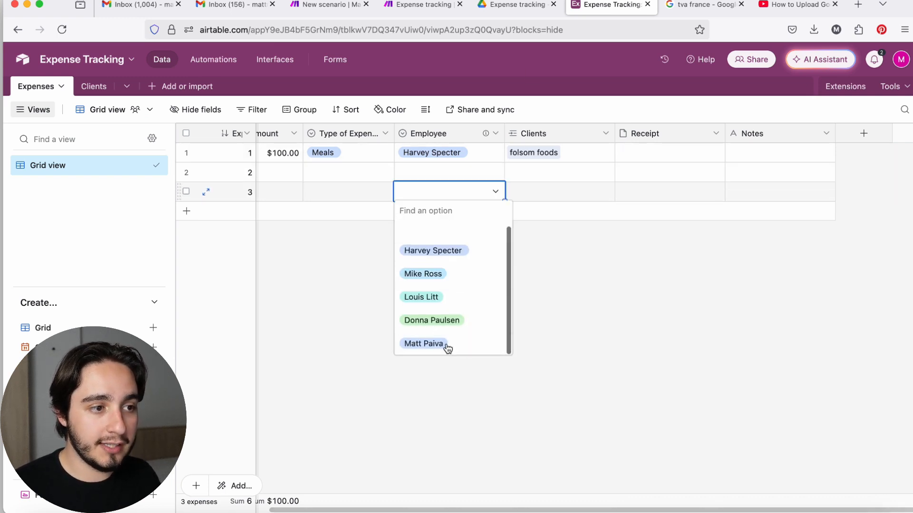
click(657, 321)
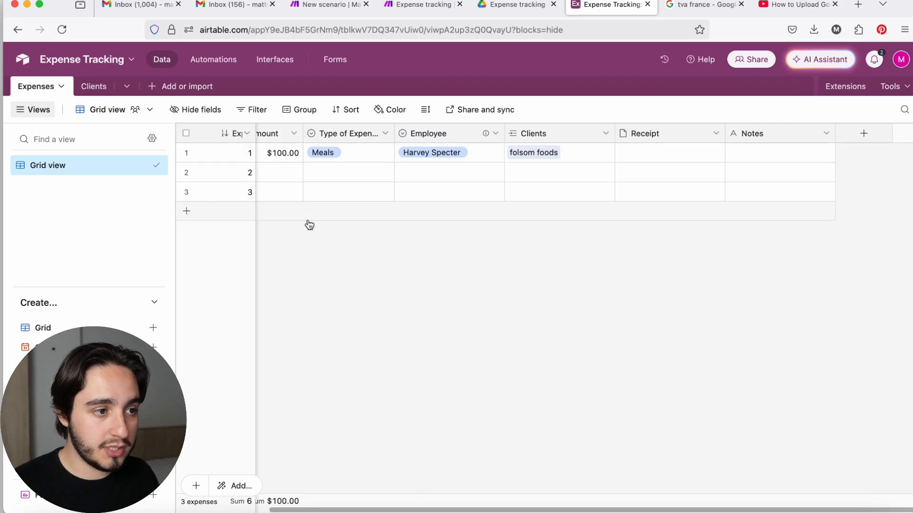
click(512, 6)
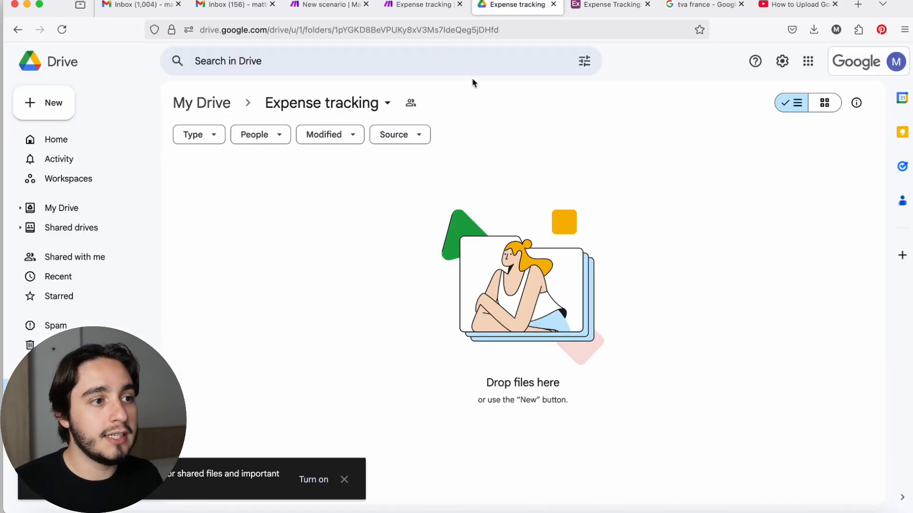
click(422, 6)
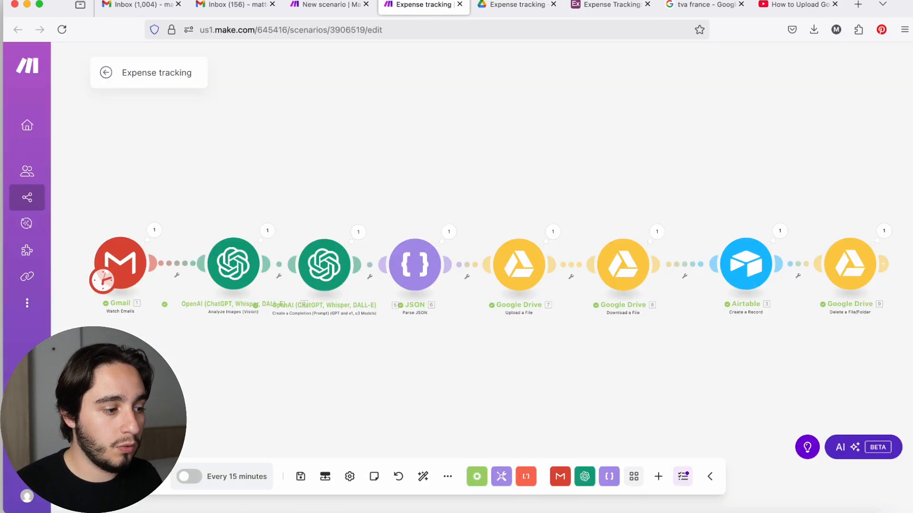
Set the new scenario's Gmail trigger to start from the selected email received 2025-04-25 4:28 PM
right_click(122, 270)
click(148, 321)
click(165, 308)
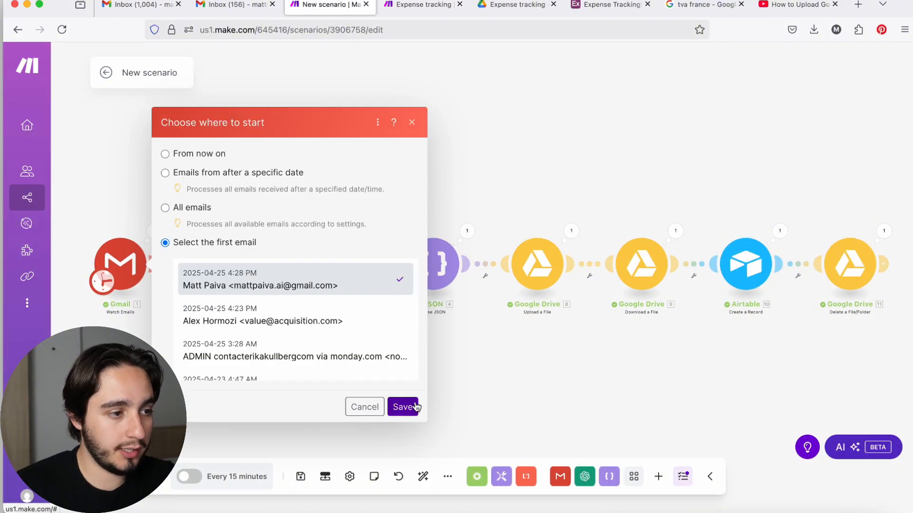
click(415, 406)
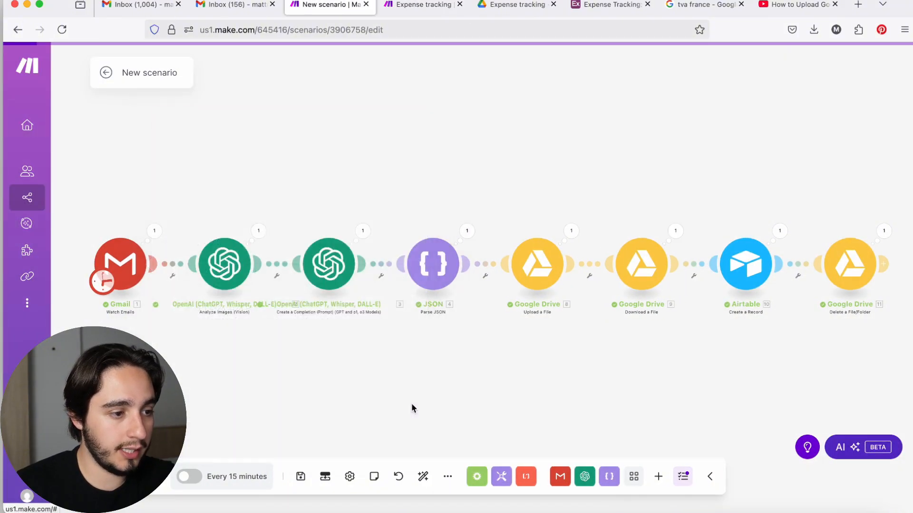
Switch to Airtable's Expenses table and examine the newly created expense record and its receipt attachment
click(587, 10)
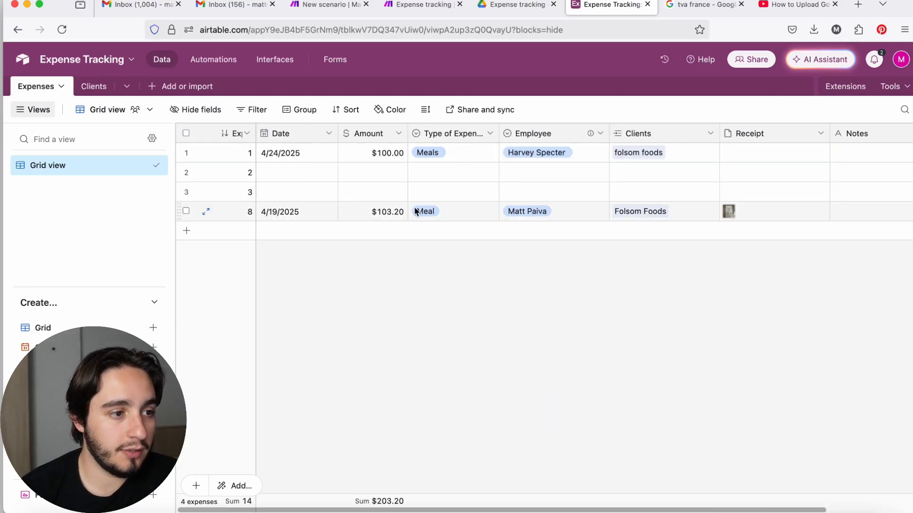
scroll(519, 209, right, 2)
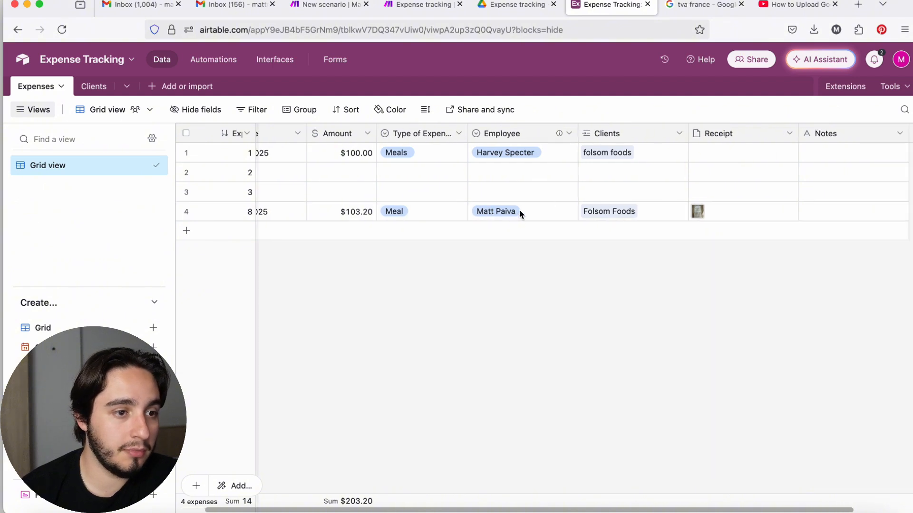
click(703, 217)
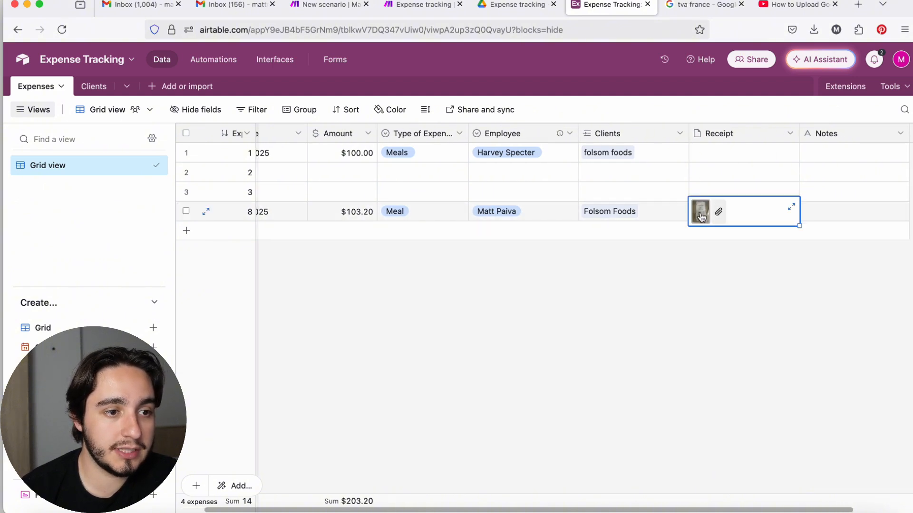
click(701, 212)
key(Escape)
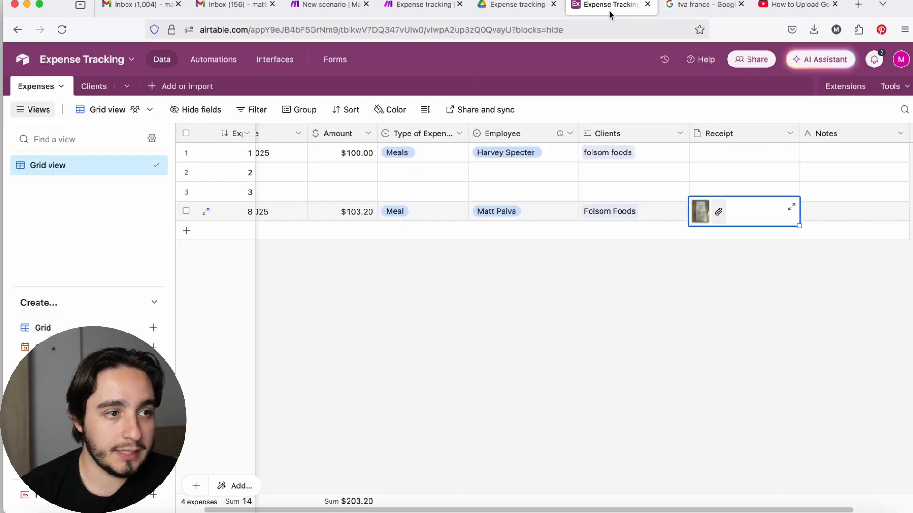
Reload Drive's Expense tracking folder to check for the uploaded receipt, and return to the new scenario in Make
click(516, 5)
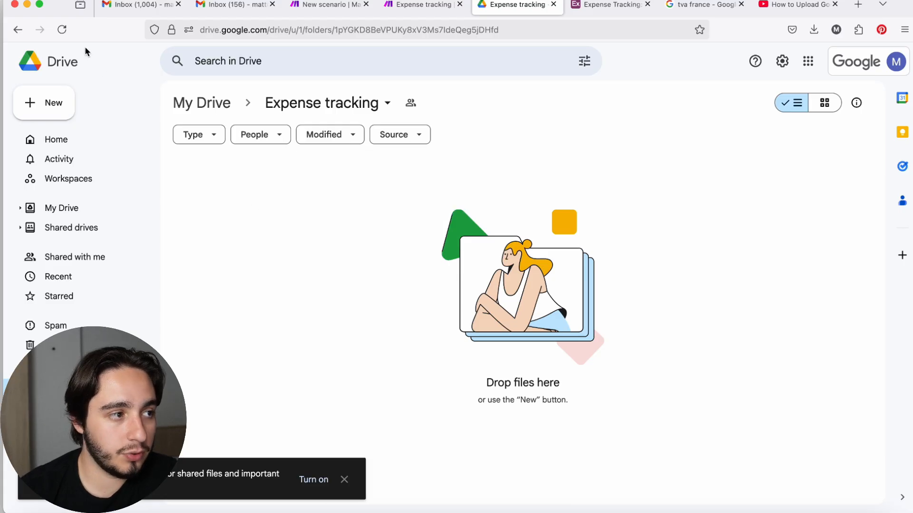
click(67, 32)
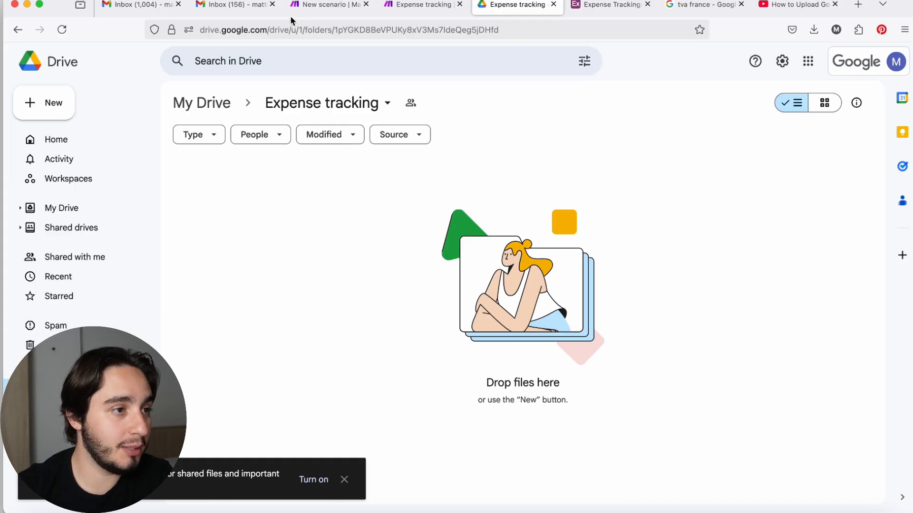
click(307, 7)
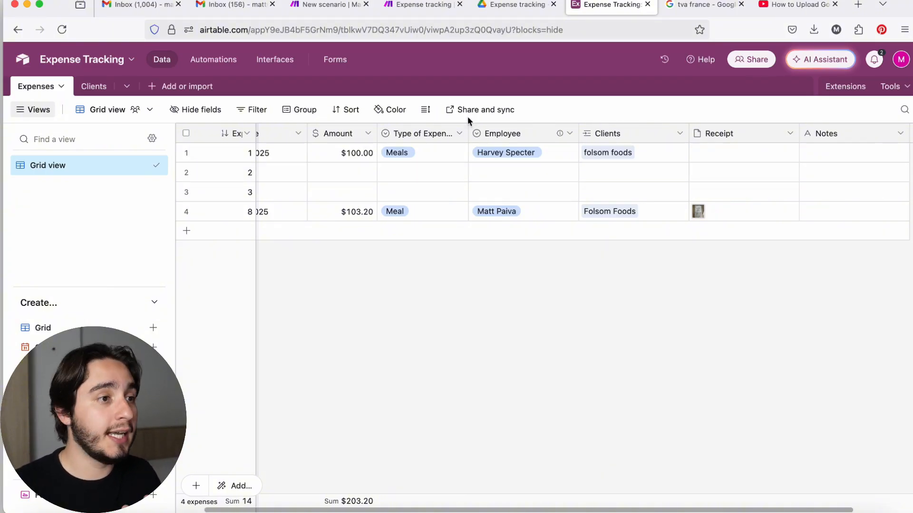
click(317, 5)
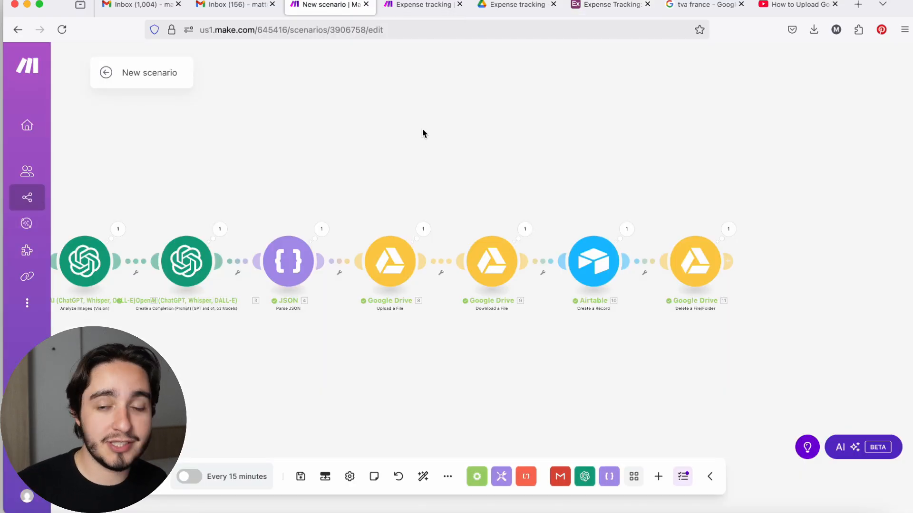
Add a Gmail Send an Email module after the final Google Drive Delete a File/Folder module
scroll(422, 133, right, 10)
mouse_move(452, 267)
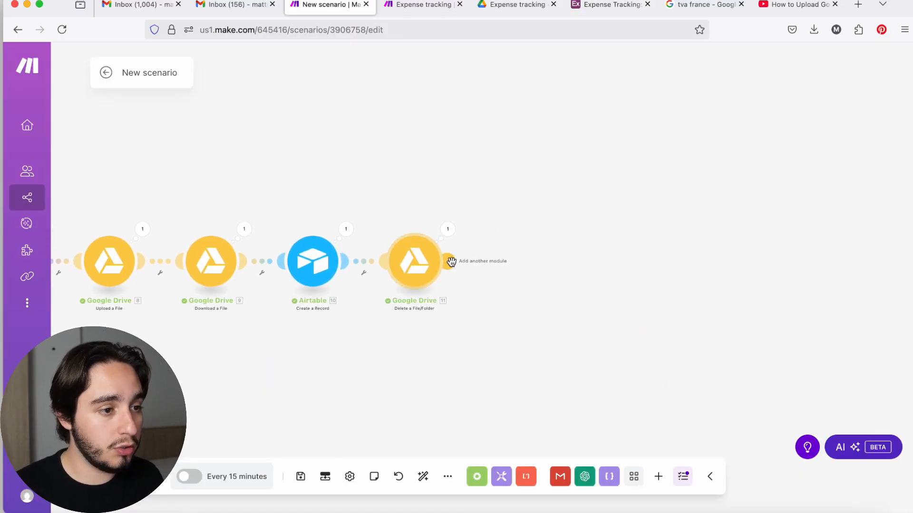
click(516, 261)
click(590, 155)
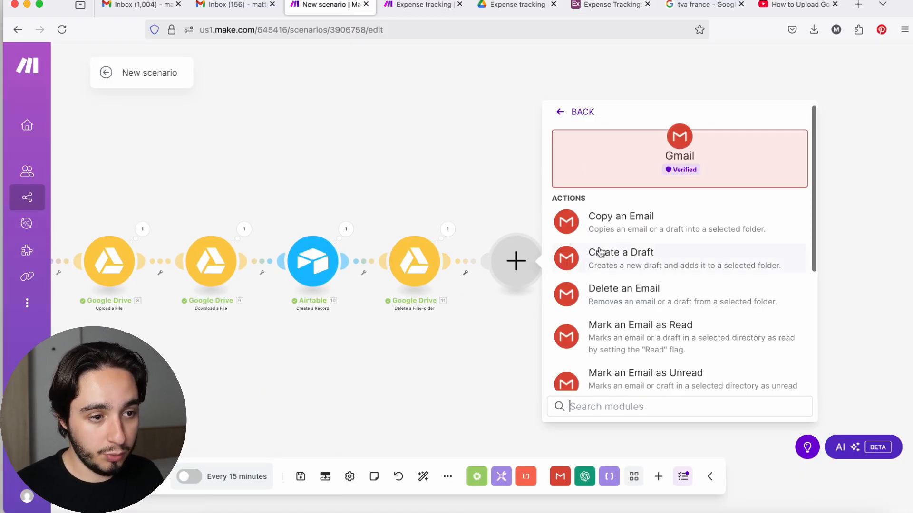
scroll(604, 266, down, 5)
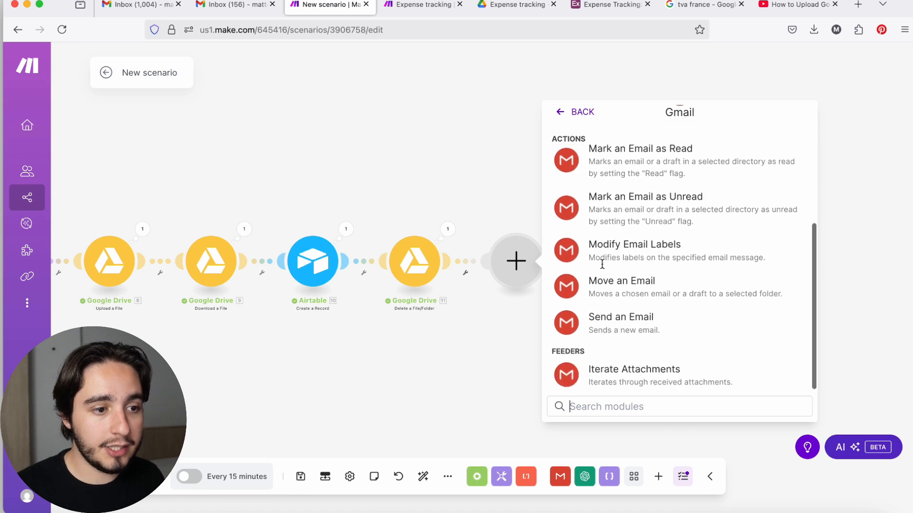
click(636, 315)
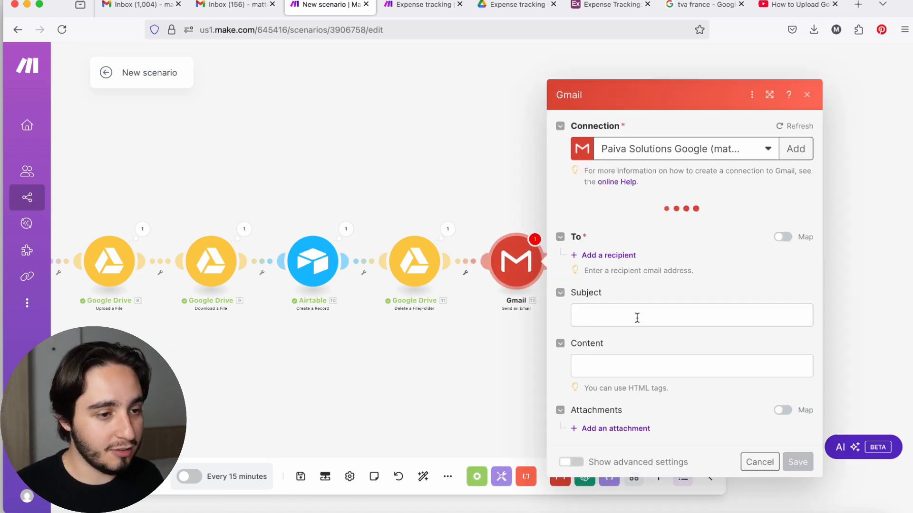
Add a recipient to the Gmail module and map it to the trigger's Sender: Email address
click(603, 223)
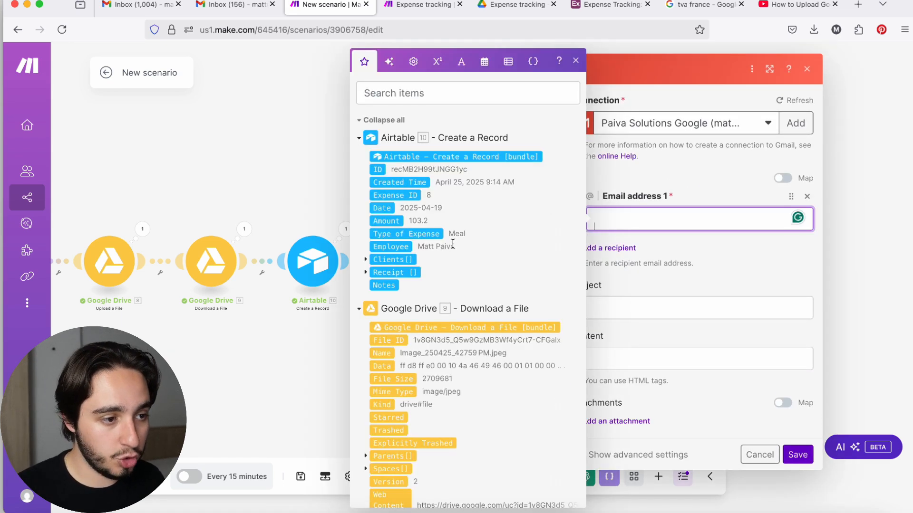
scroll(453, 244, down, 20)
scroll(452, 244, down, 20)
scroll(453, 244, up, 2)
click(411, 332)
Set the subject to "Your expense was added successfully (ID: Expense ID)", map expense ID, date, amount, type, employee and client in the content, and save
click(640, 312)
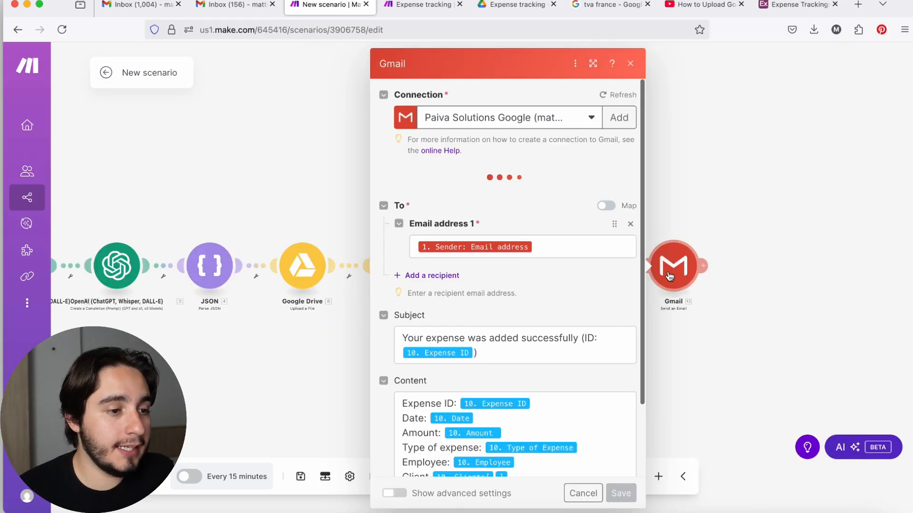
scroll(593, 267, down, 3)
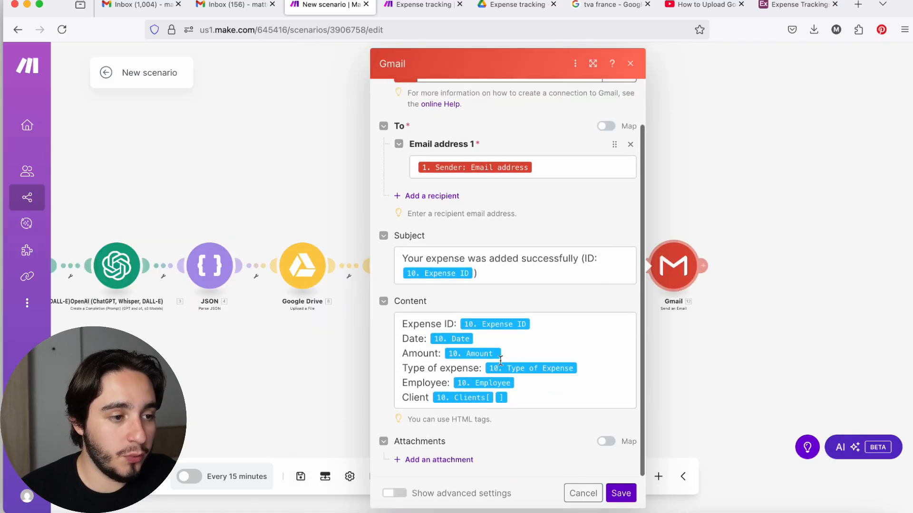
click(406, 336)
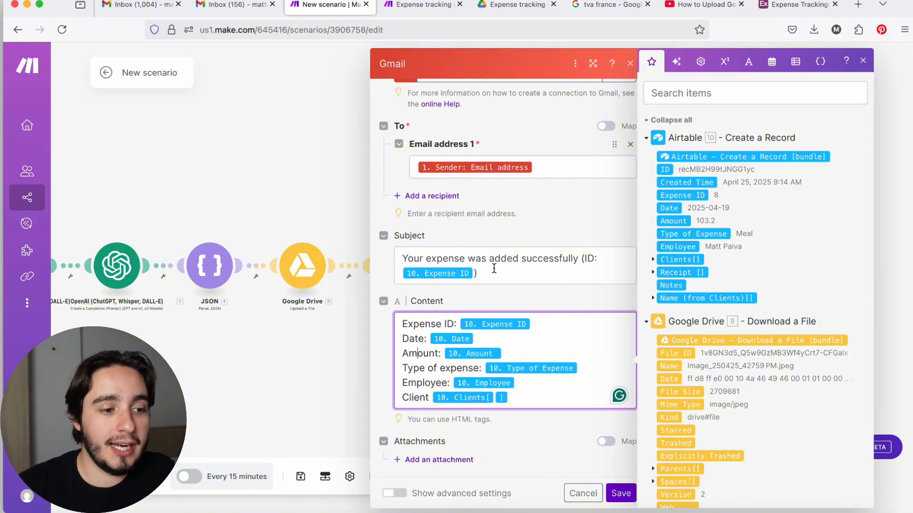
click(620, 493)
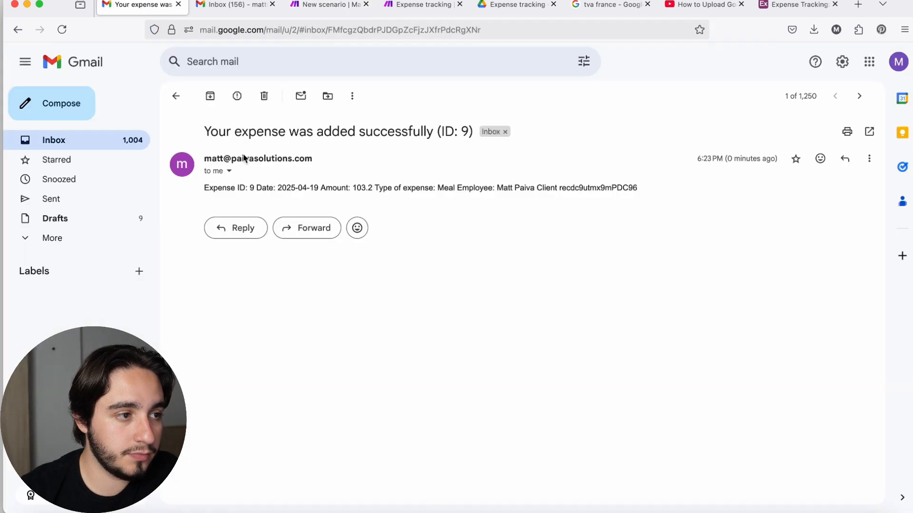
In Gmail, examine the received confirmation email's subject, its expense details and the client value in the body
drag(204, 134, 461, 133)
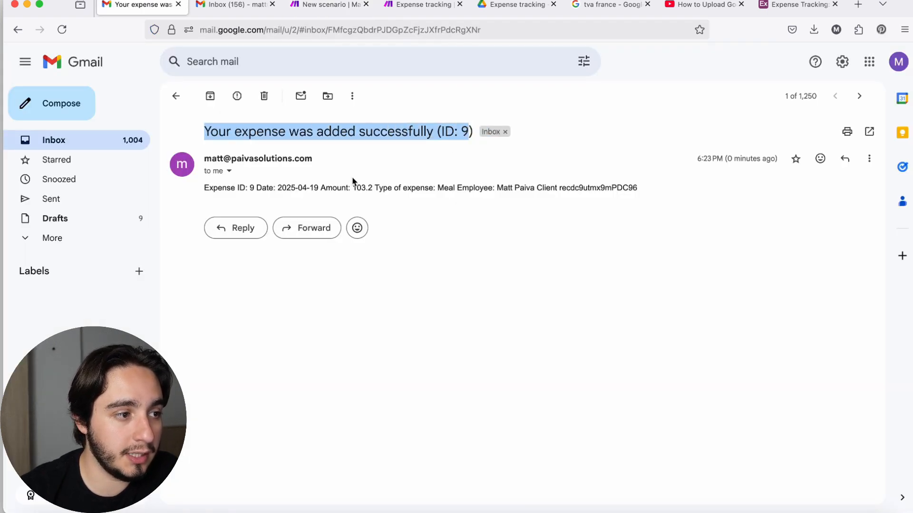
drag(205, 188, 526, 193)
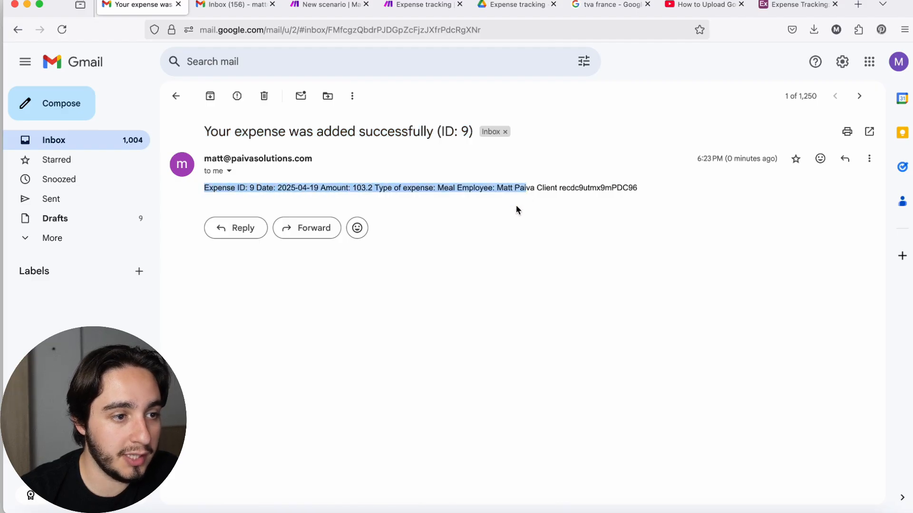
click(539, 185)
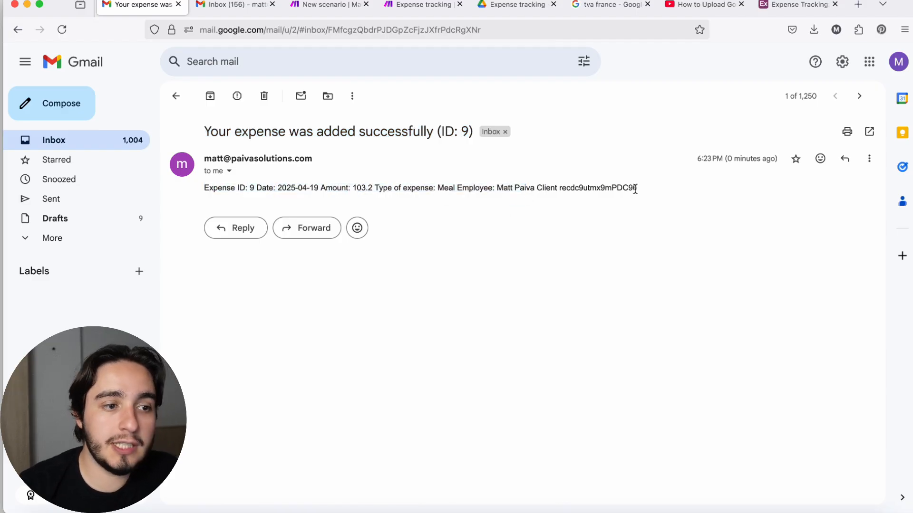
drag(640, 192, 558, 187)
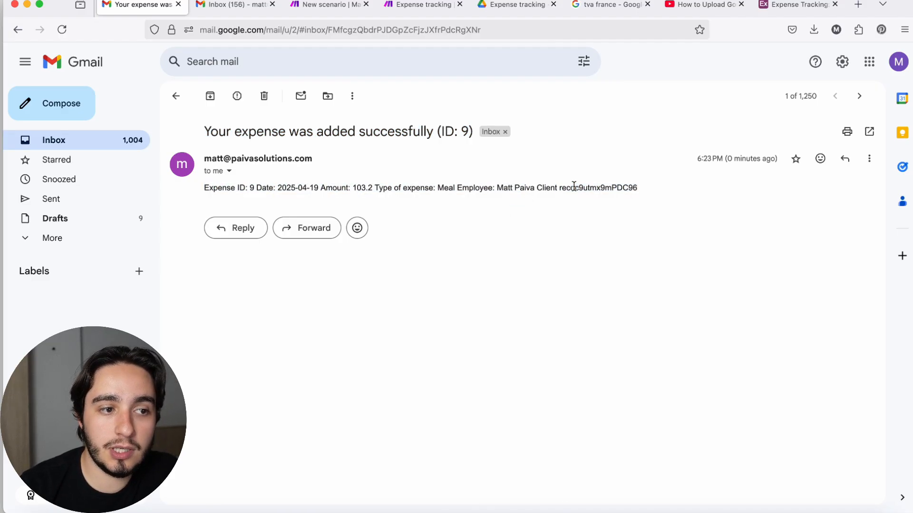
double_click(558, 187)
mouse_move(777, 12)
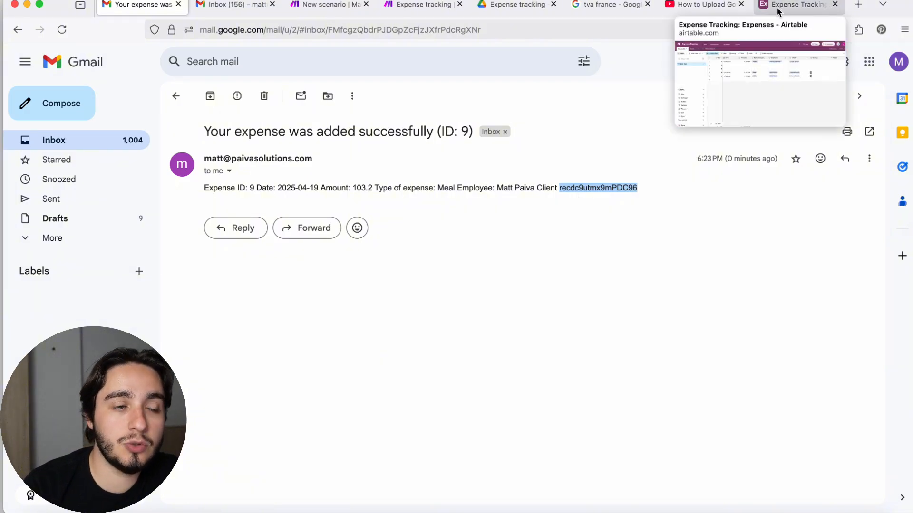
click(687, 209)
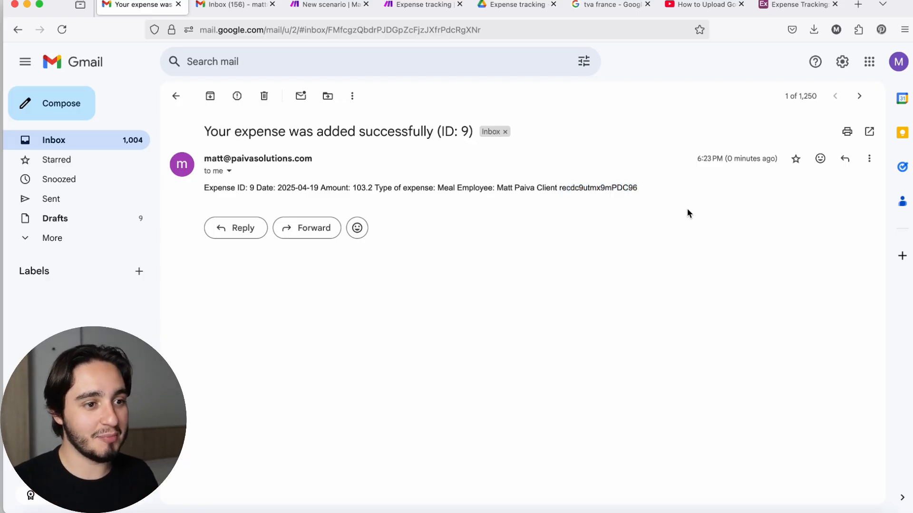